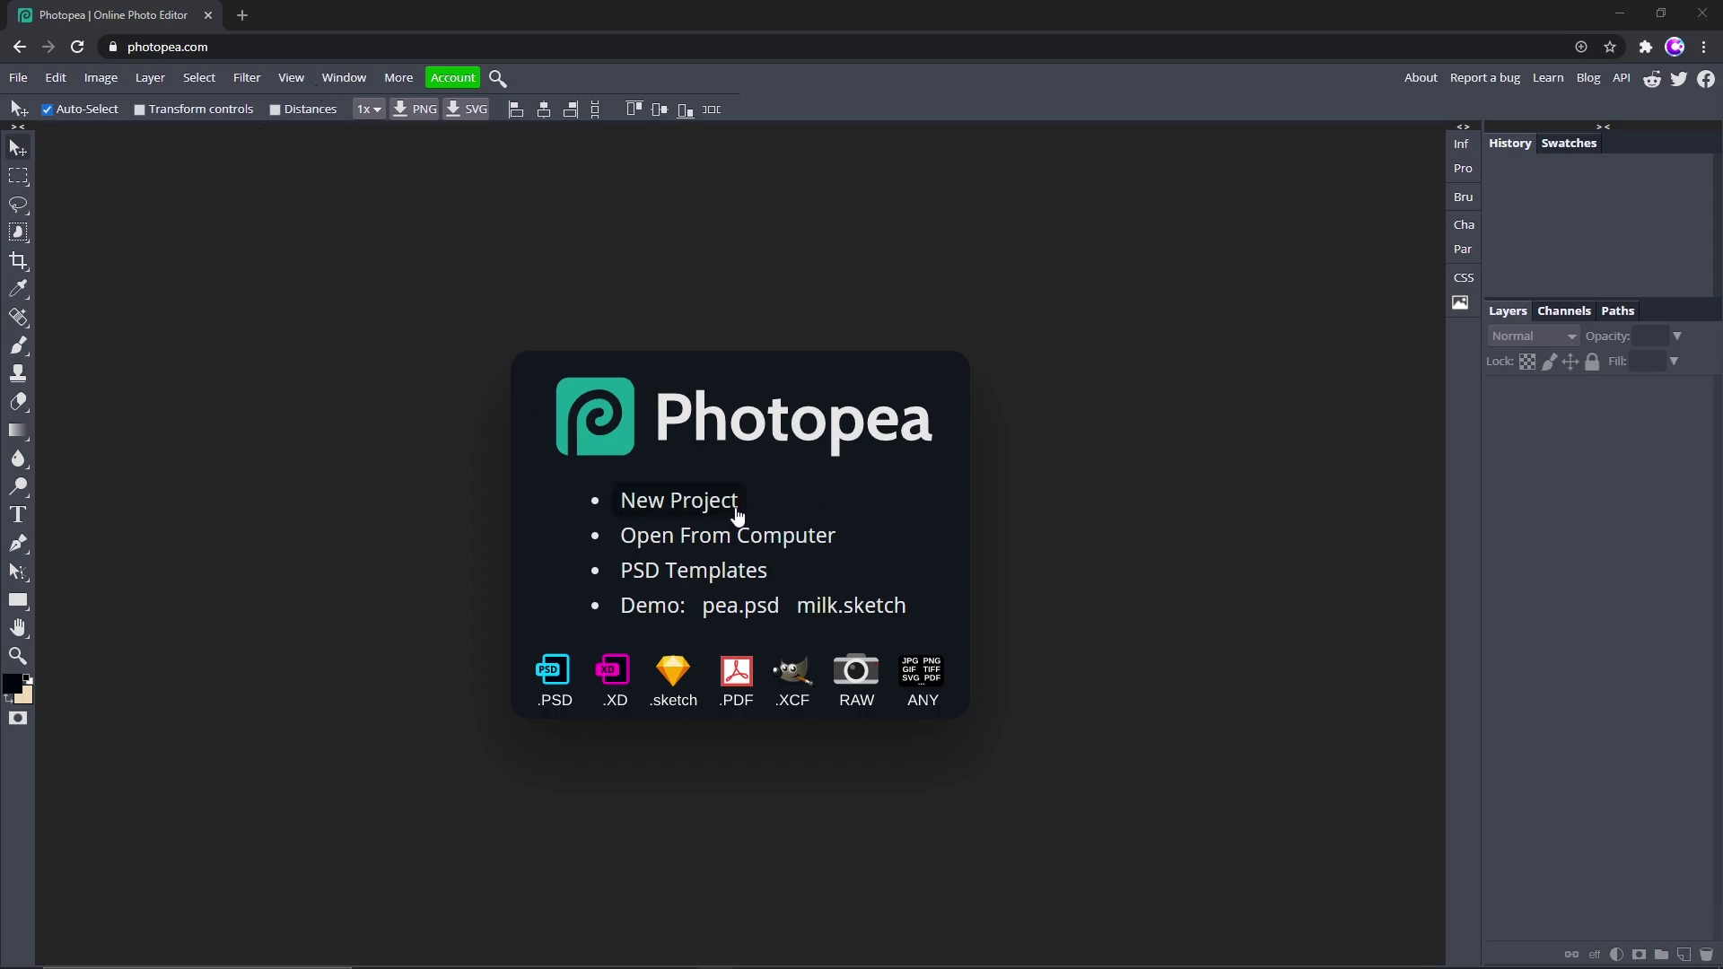
Create a new 800×800 px white project
{"action": "left_click", "coordinate": [702, 512]}
{"action": "left_click", "coordinate": [703, 512]}
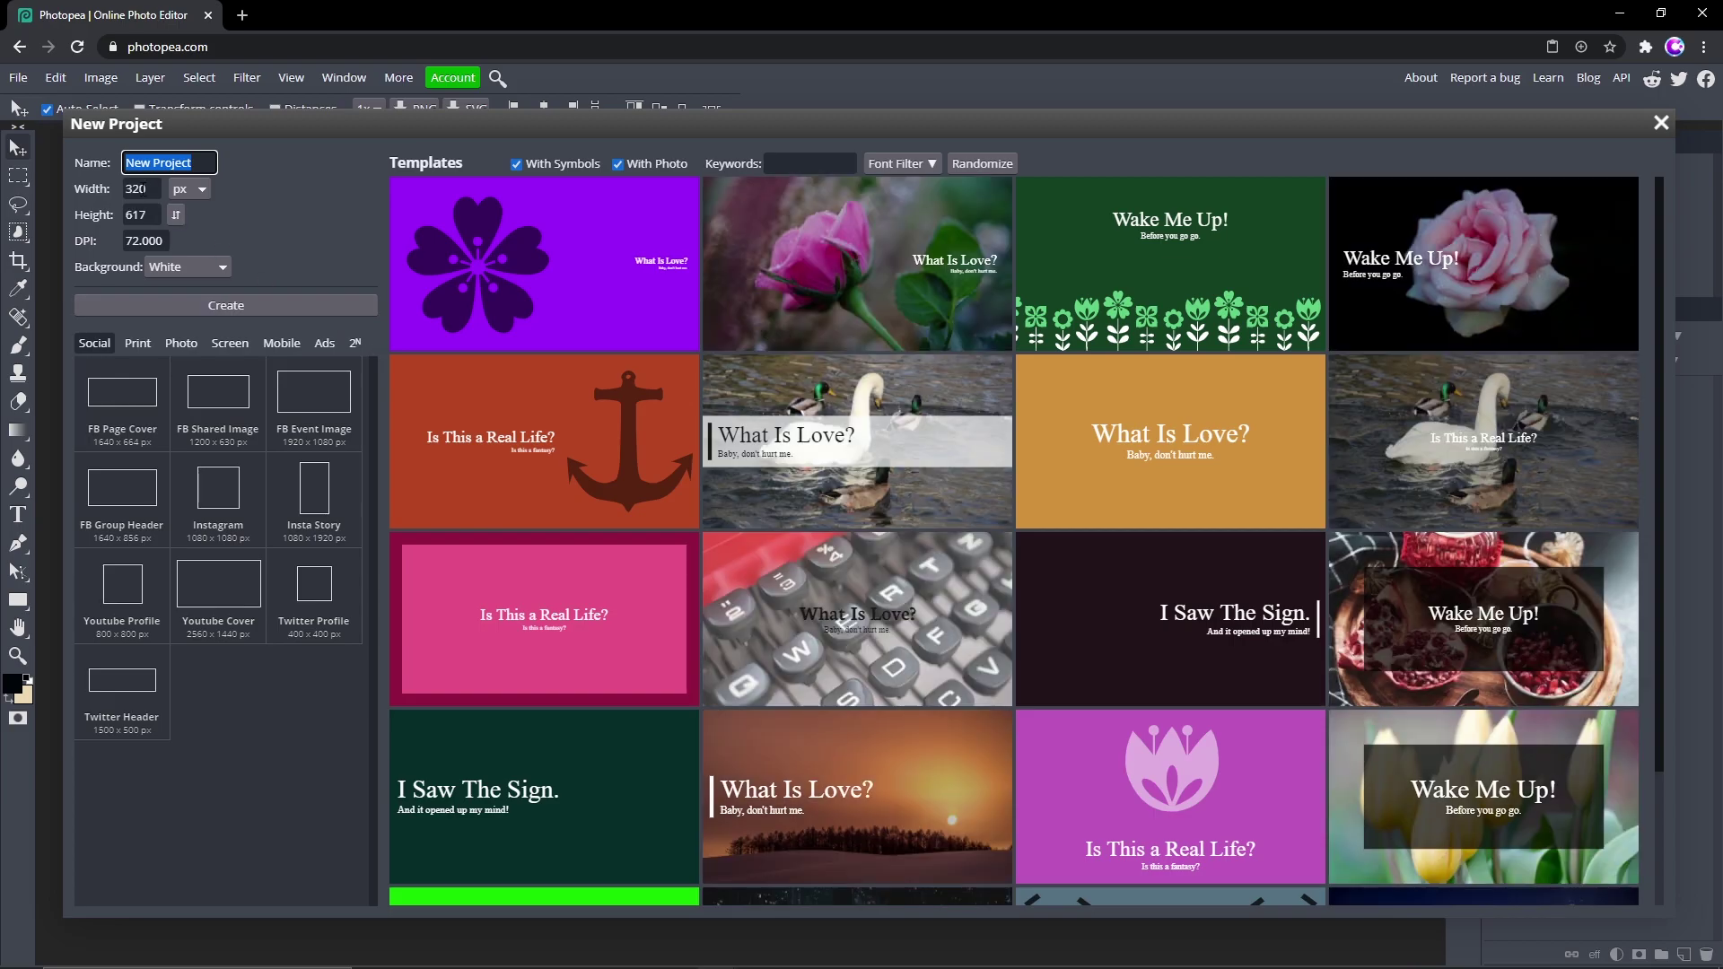
{"action": "type", "text": "808"}
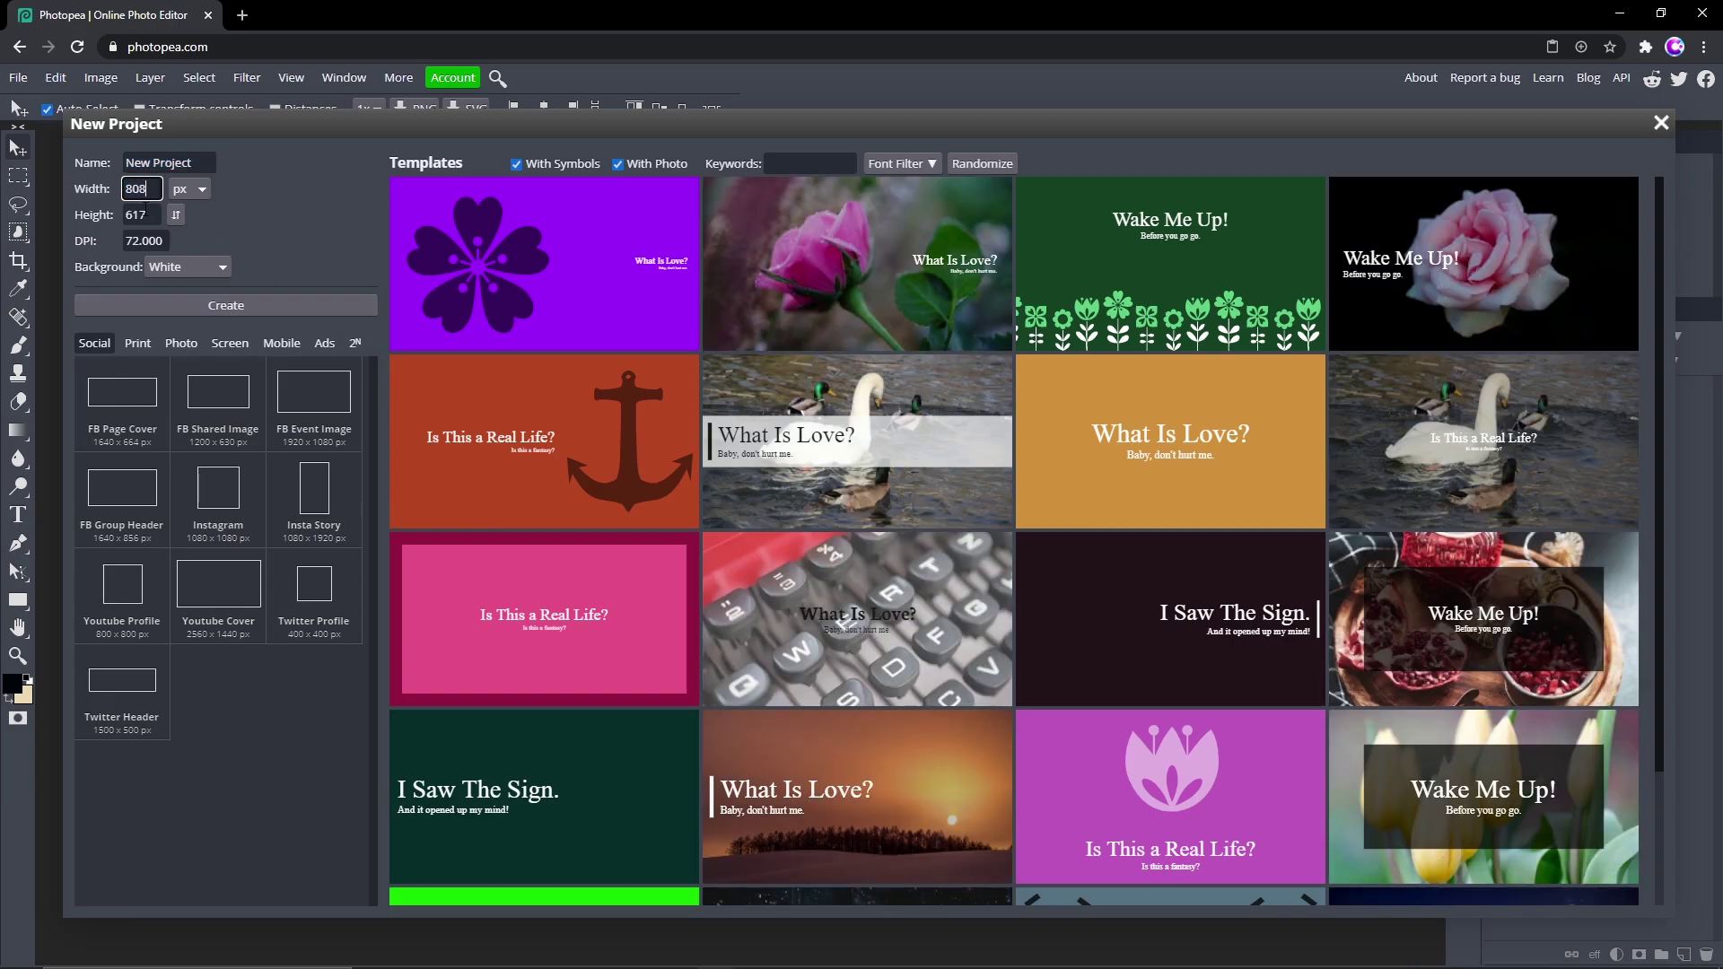
{"action": "key", "text": "BackSpace"}
{"action": "type", "text": "0"}
{"action": "key", "text": "Tab"}
{"action": "type", "text": "800"}
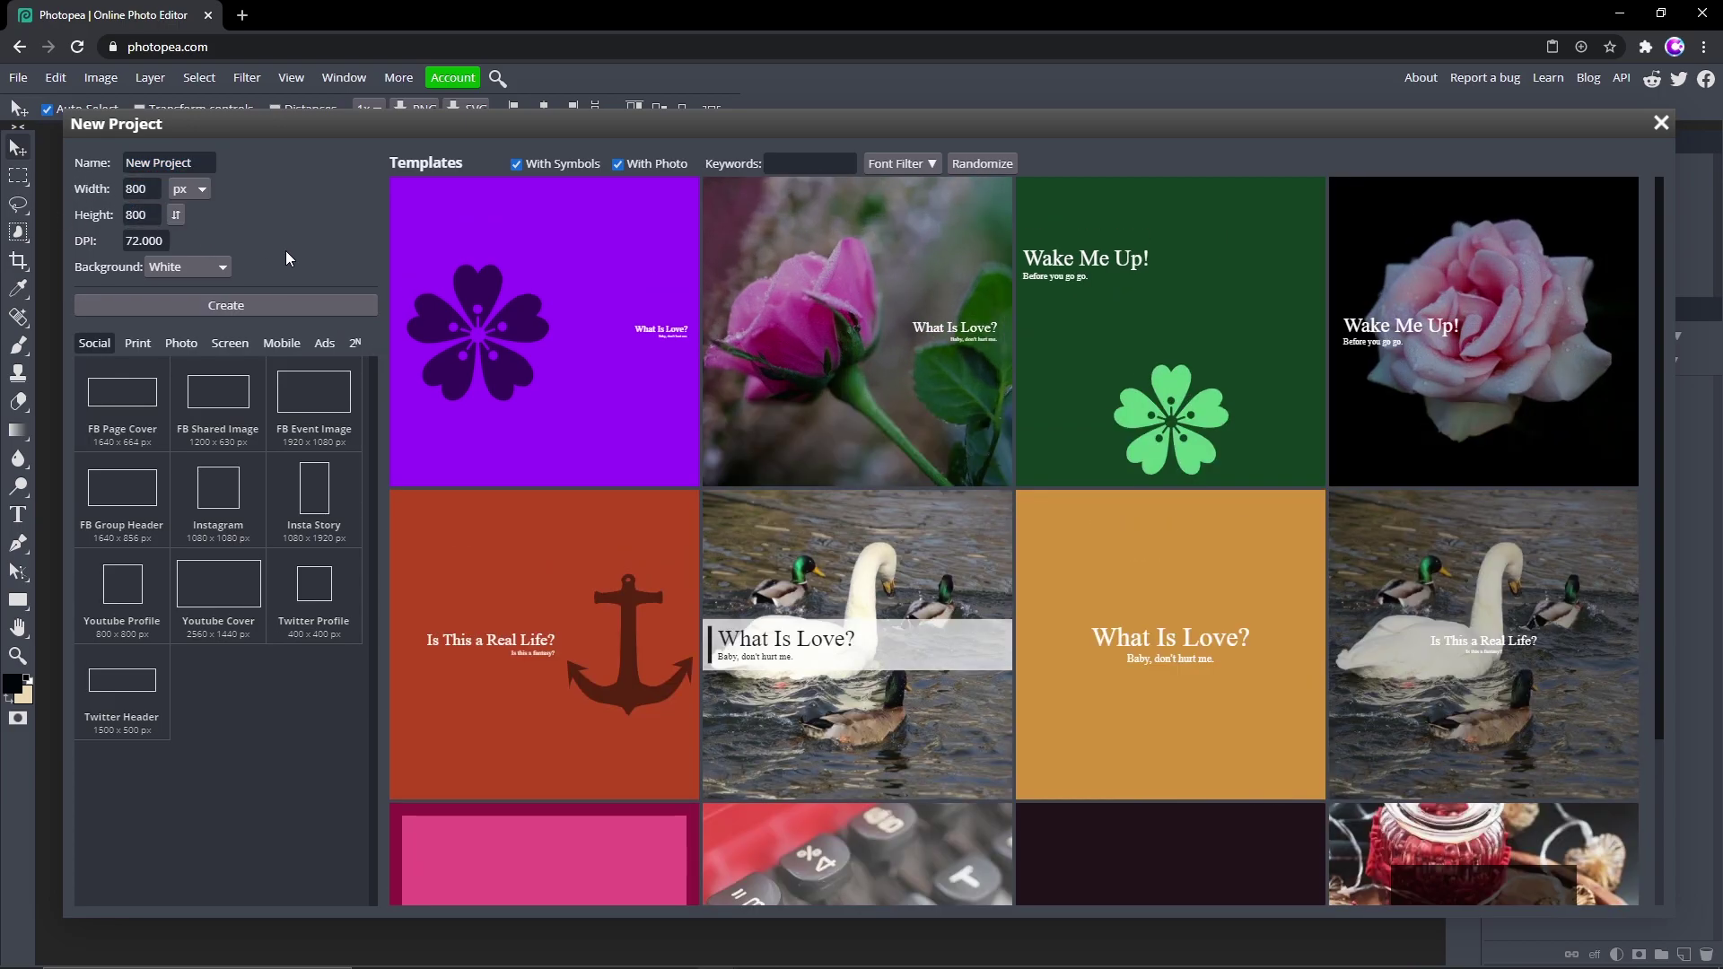
{"action": "left_click", "coordinate": [265, 307]}
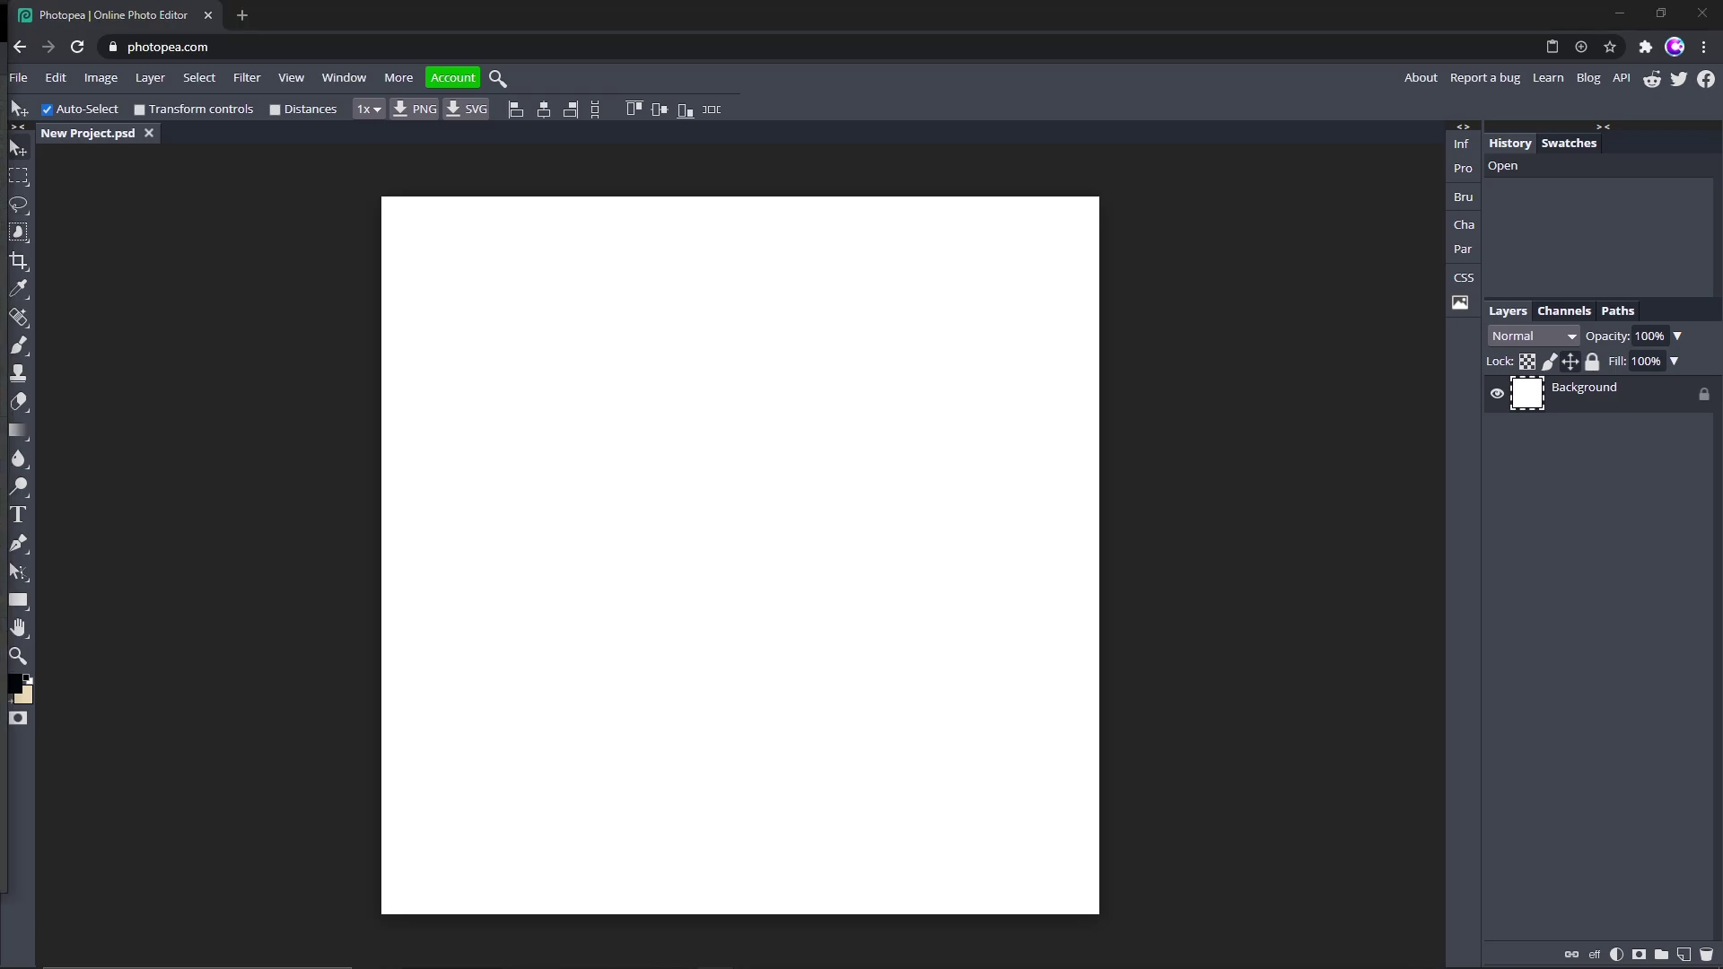
Place the misty forest photo and scale it to 178.25% so it covers the canvas
{"action": "left_click_drag", "start_coordinate": [9, 485], "coordinate": [630, 497]}
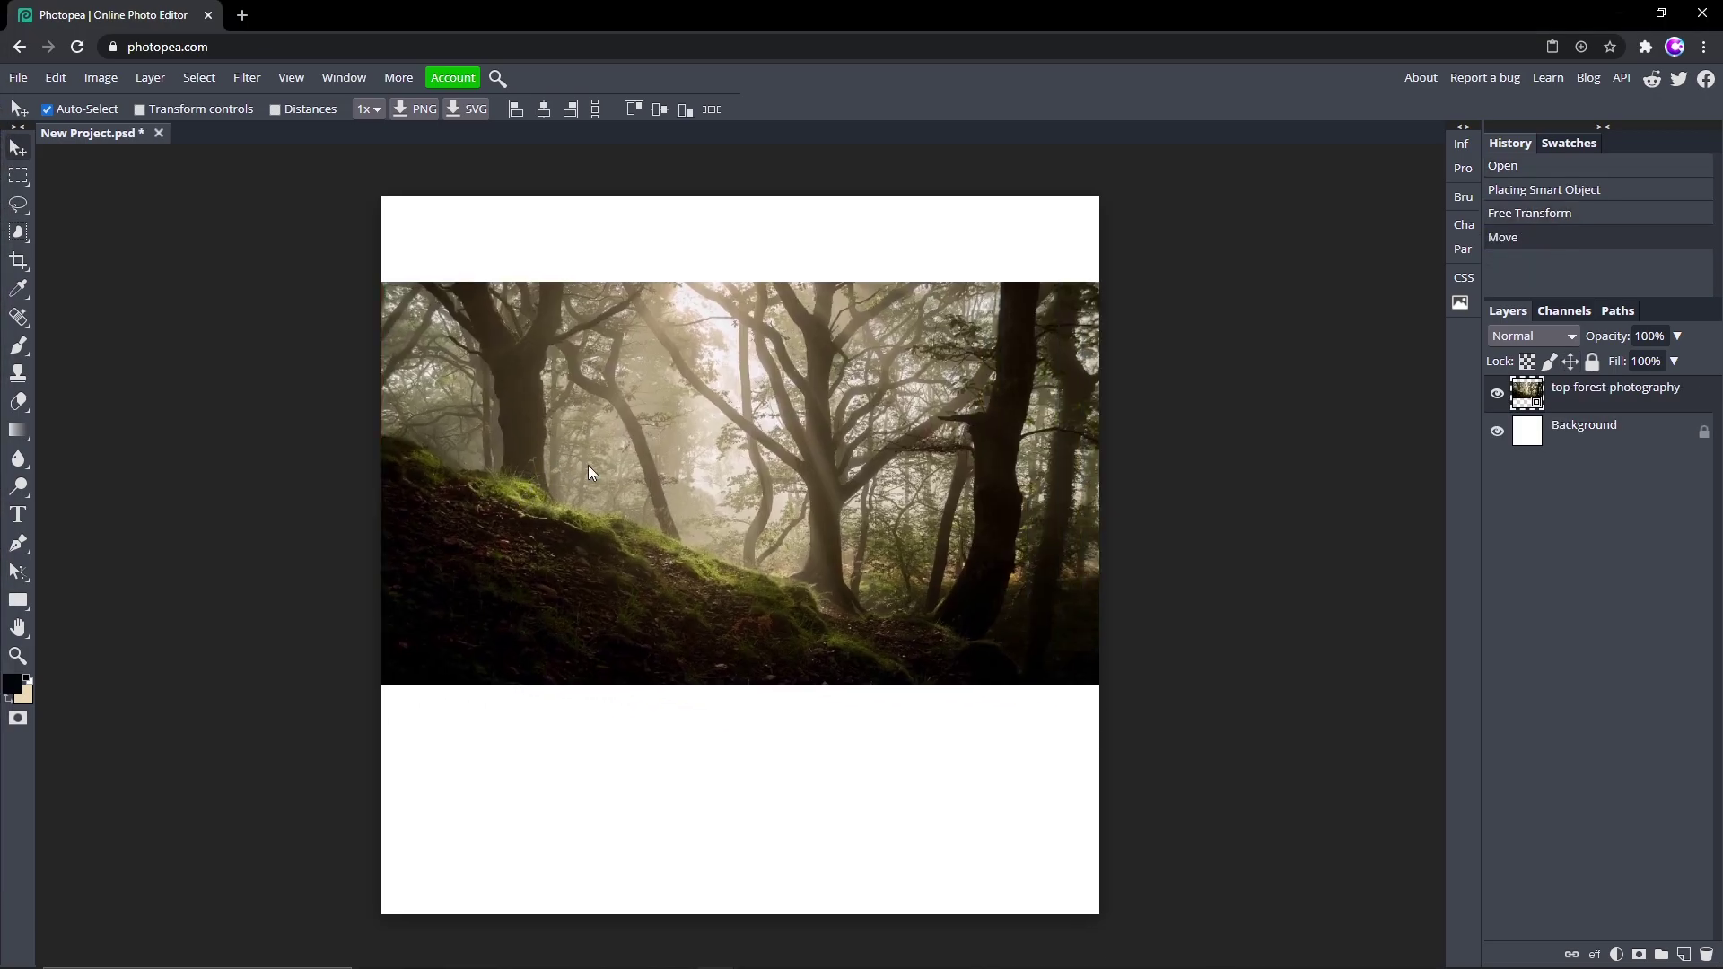
{"action": "left_click_drag", "start_coordinate": [396, 308], "coordinate": [232, 204]}
{"action": "left_click_drag", "start_coordinate": [1098, 685], "coordinate": [1529, 964]}
{"action": "left_click_drag", "start_coordinate": [1129, 853], "coordinate": [1039, 855]}
{"action": "left_click_drag", "start_coordinate": [1390, 921], "coordinate": [1301, 897]}
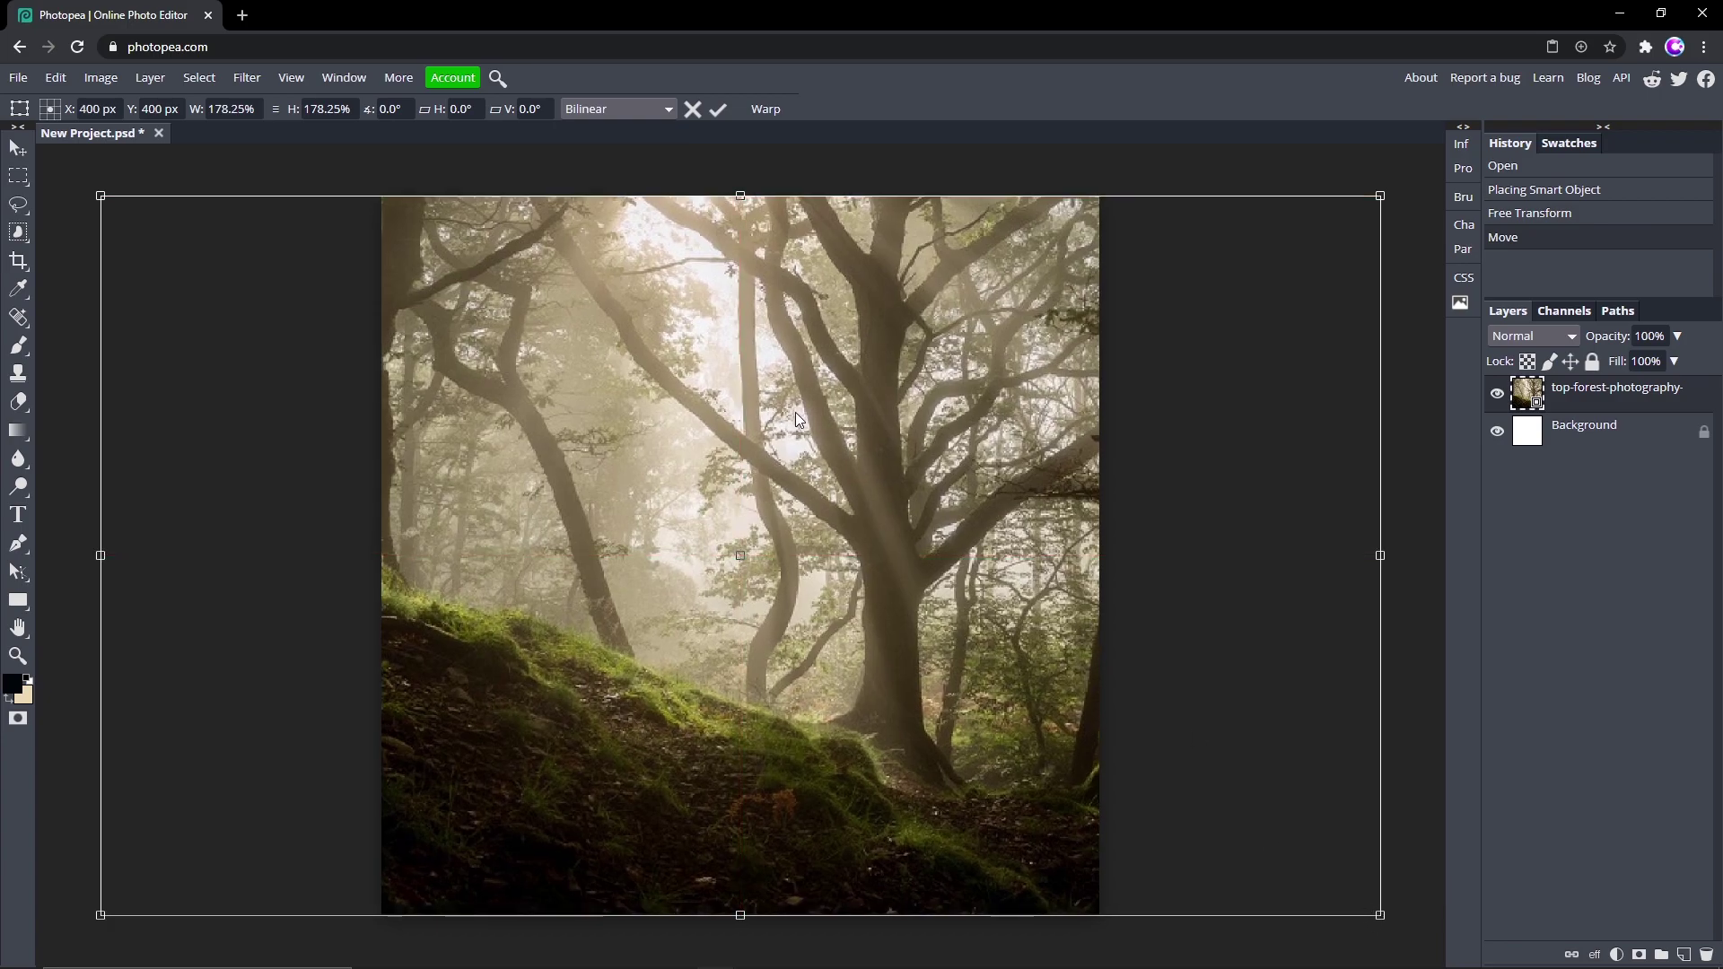
{"action": "left_click", "coordinate": [717, 109]}
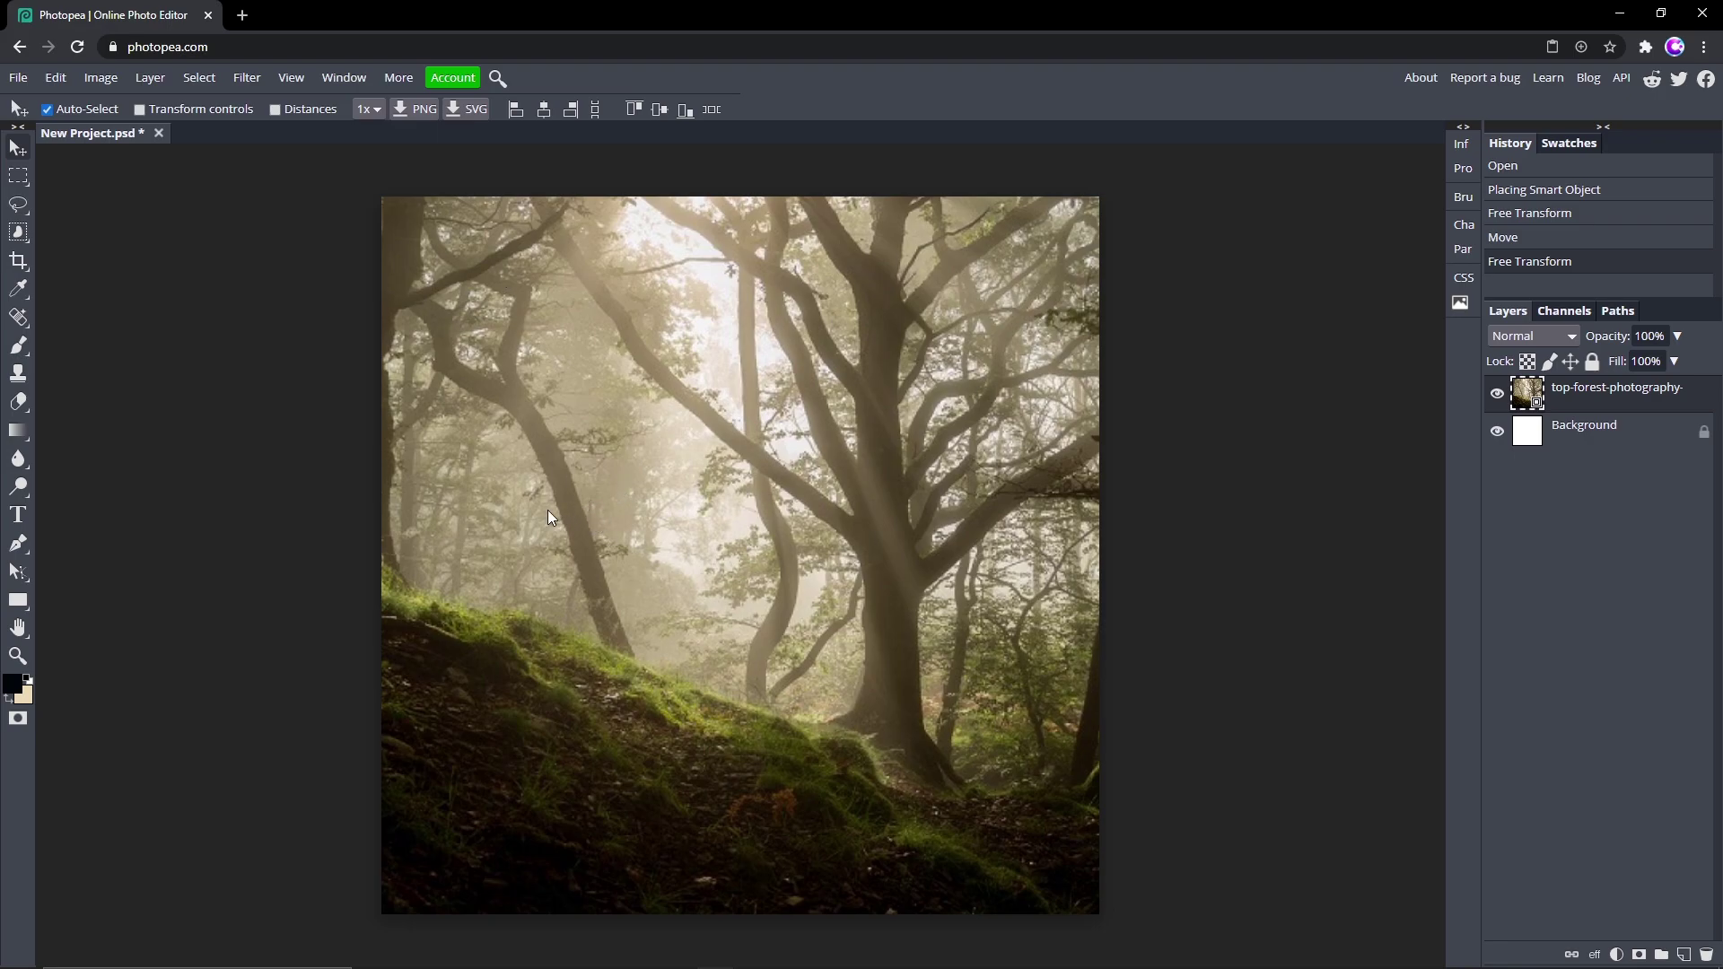
Type a letter C near the canvas centre and enlarge it to 150 px
{"action": "left_click", "coordinate": [18, 517]}
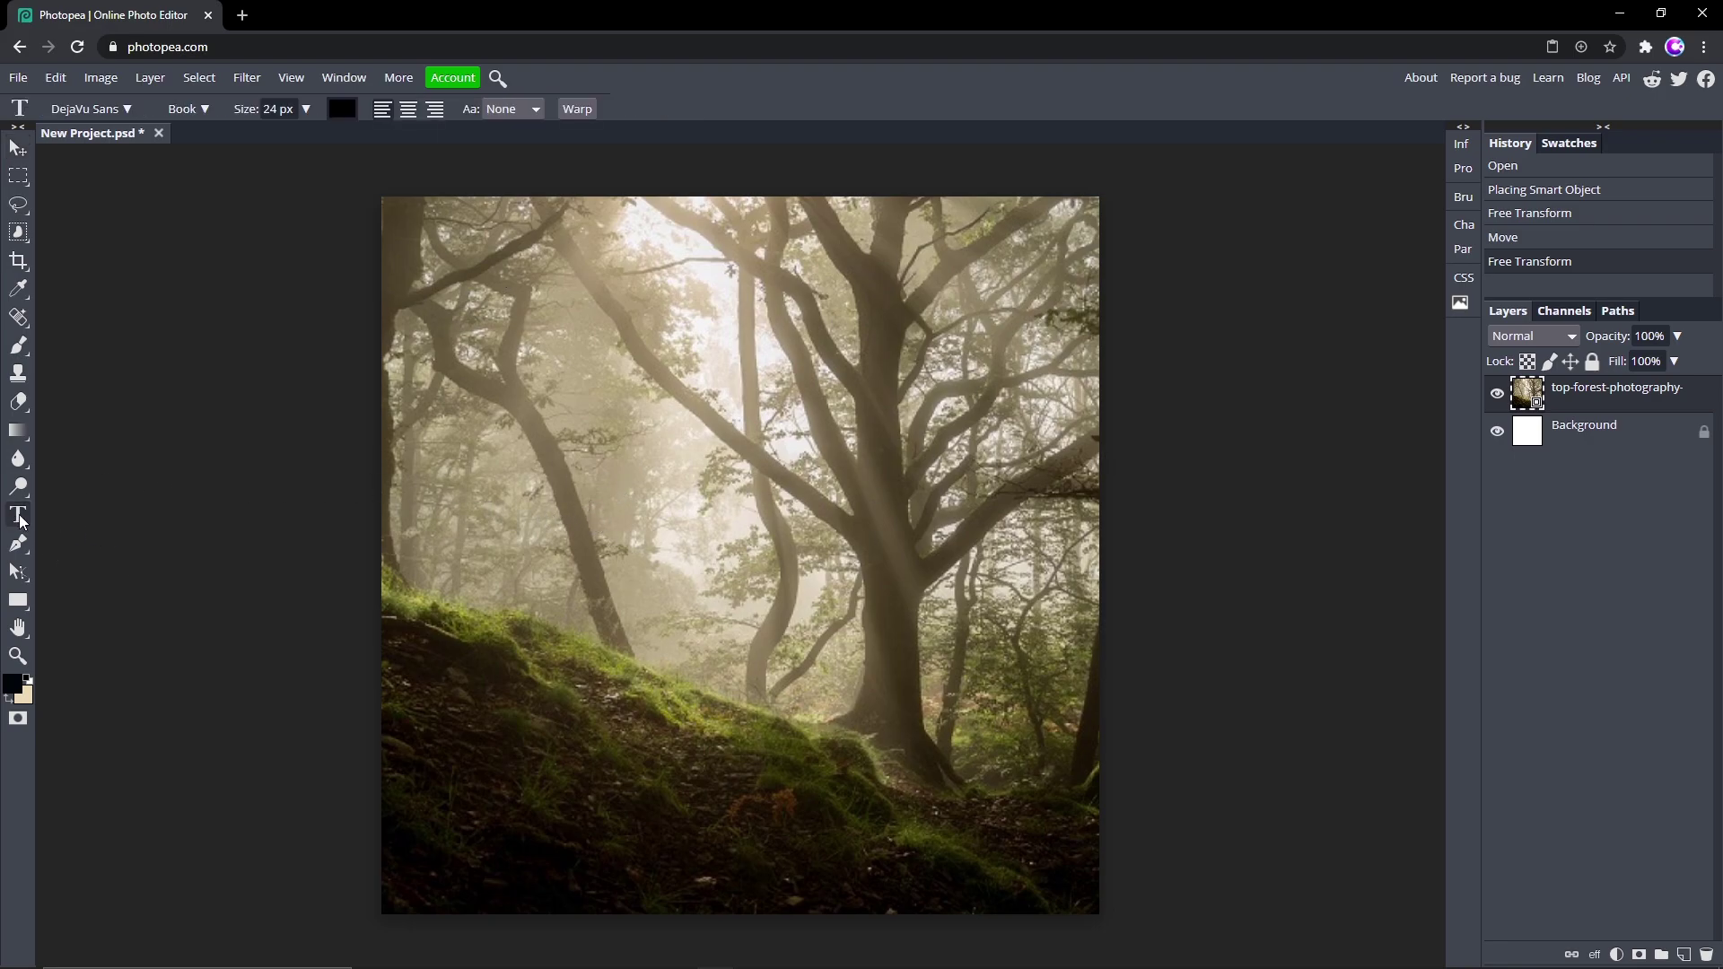
{"action": "left_click", "coordinate": [658, 549]}
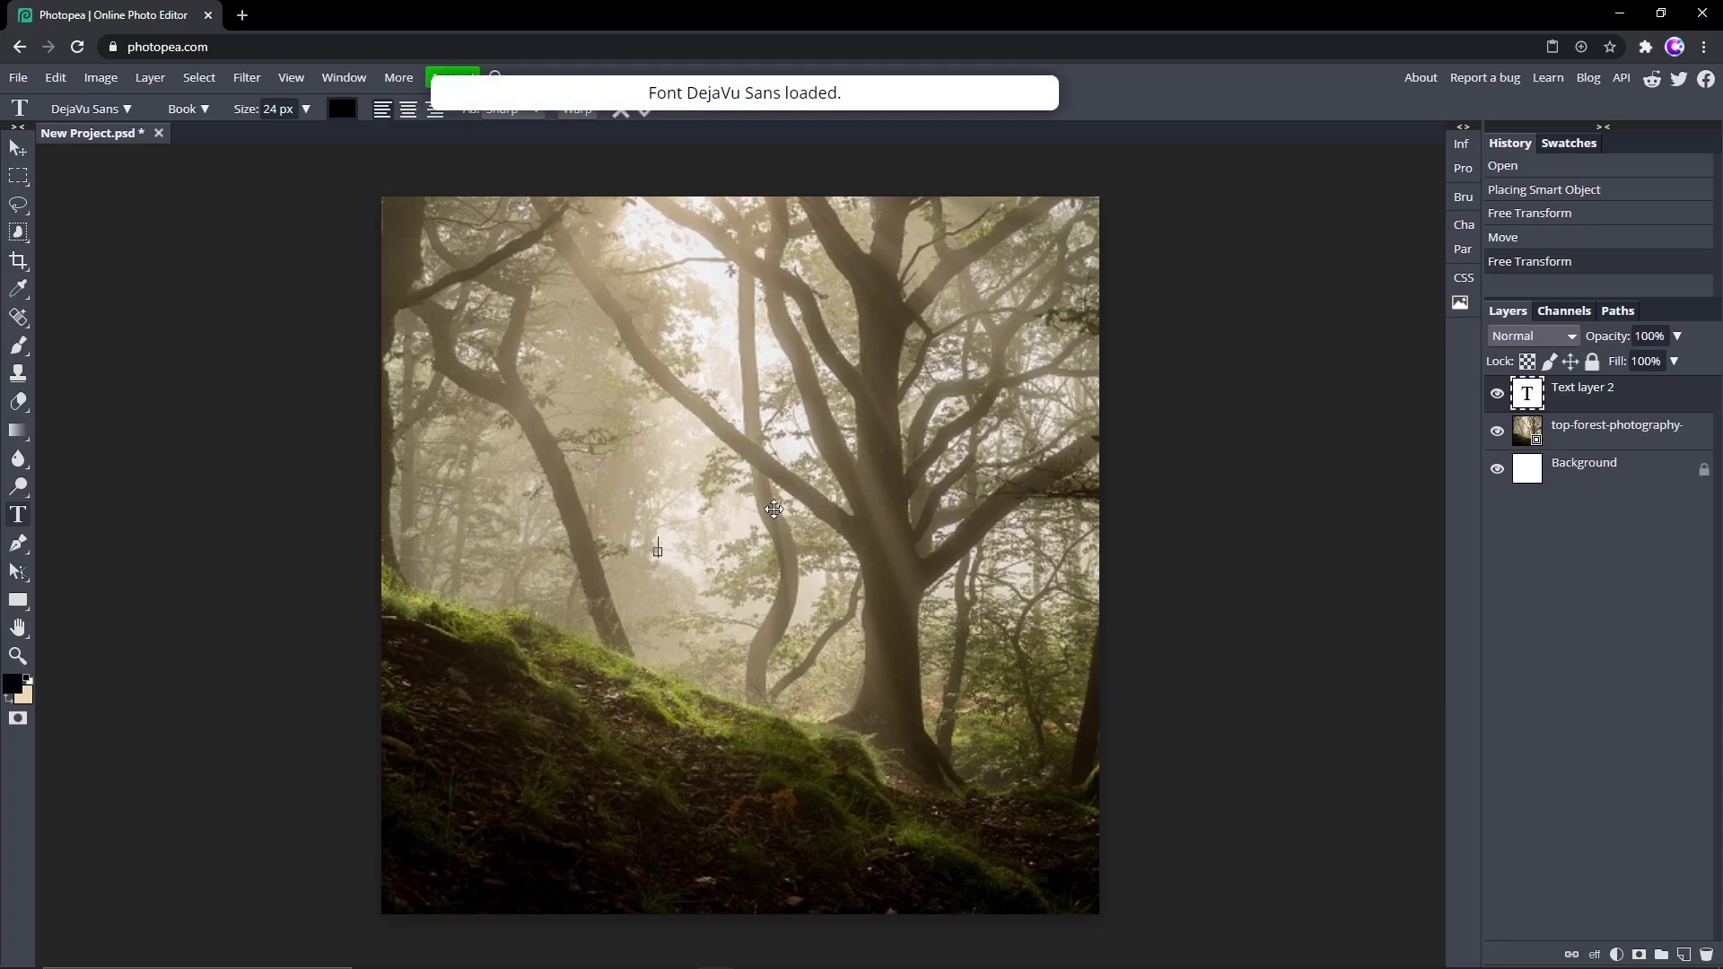
{"action": "double_click", "coordinate": [664, 544]}
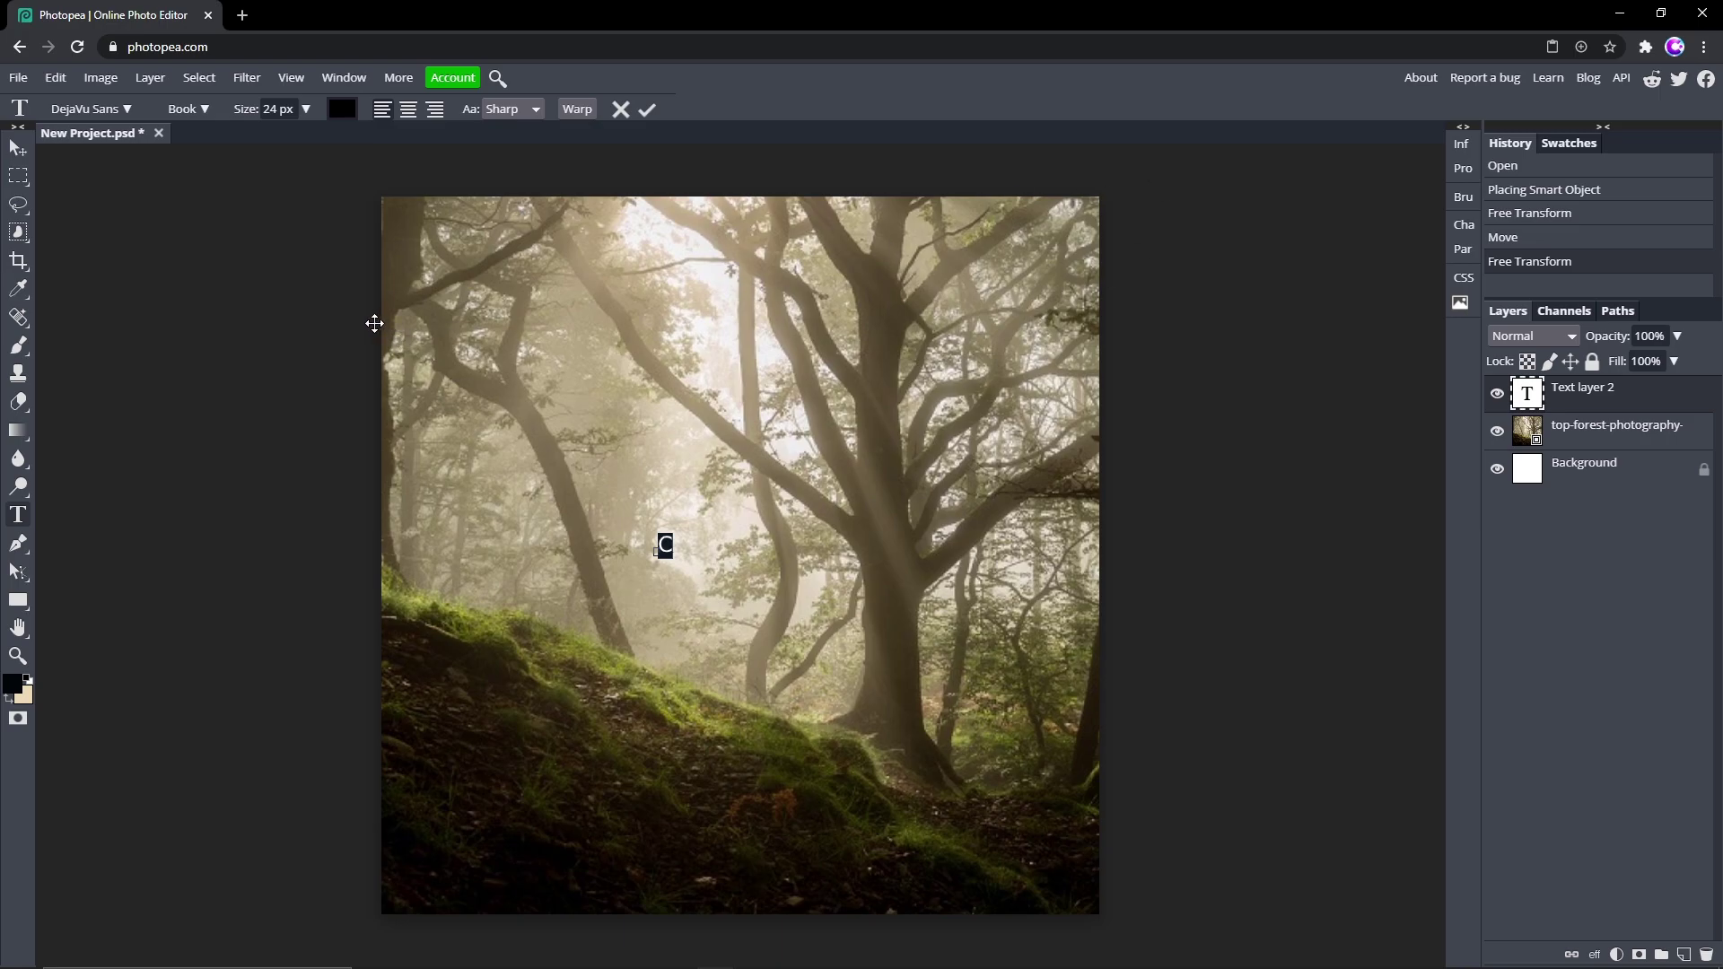
{"action": "left_click", "coordinate": [306, 108]}
{"action": "left_click_drag", "start_coordinate": [273, 139], "coordinate": [364, 142]}
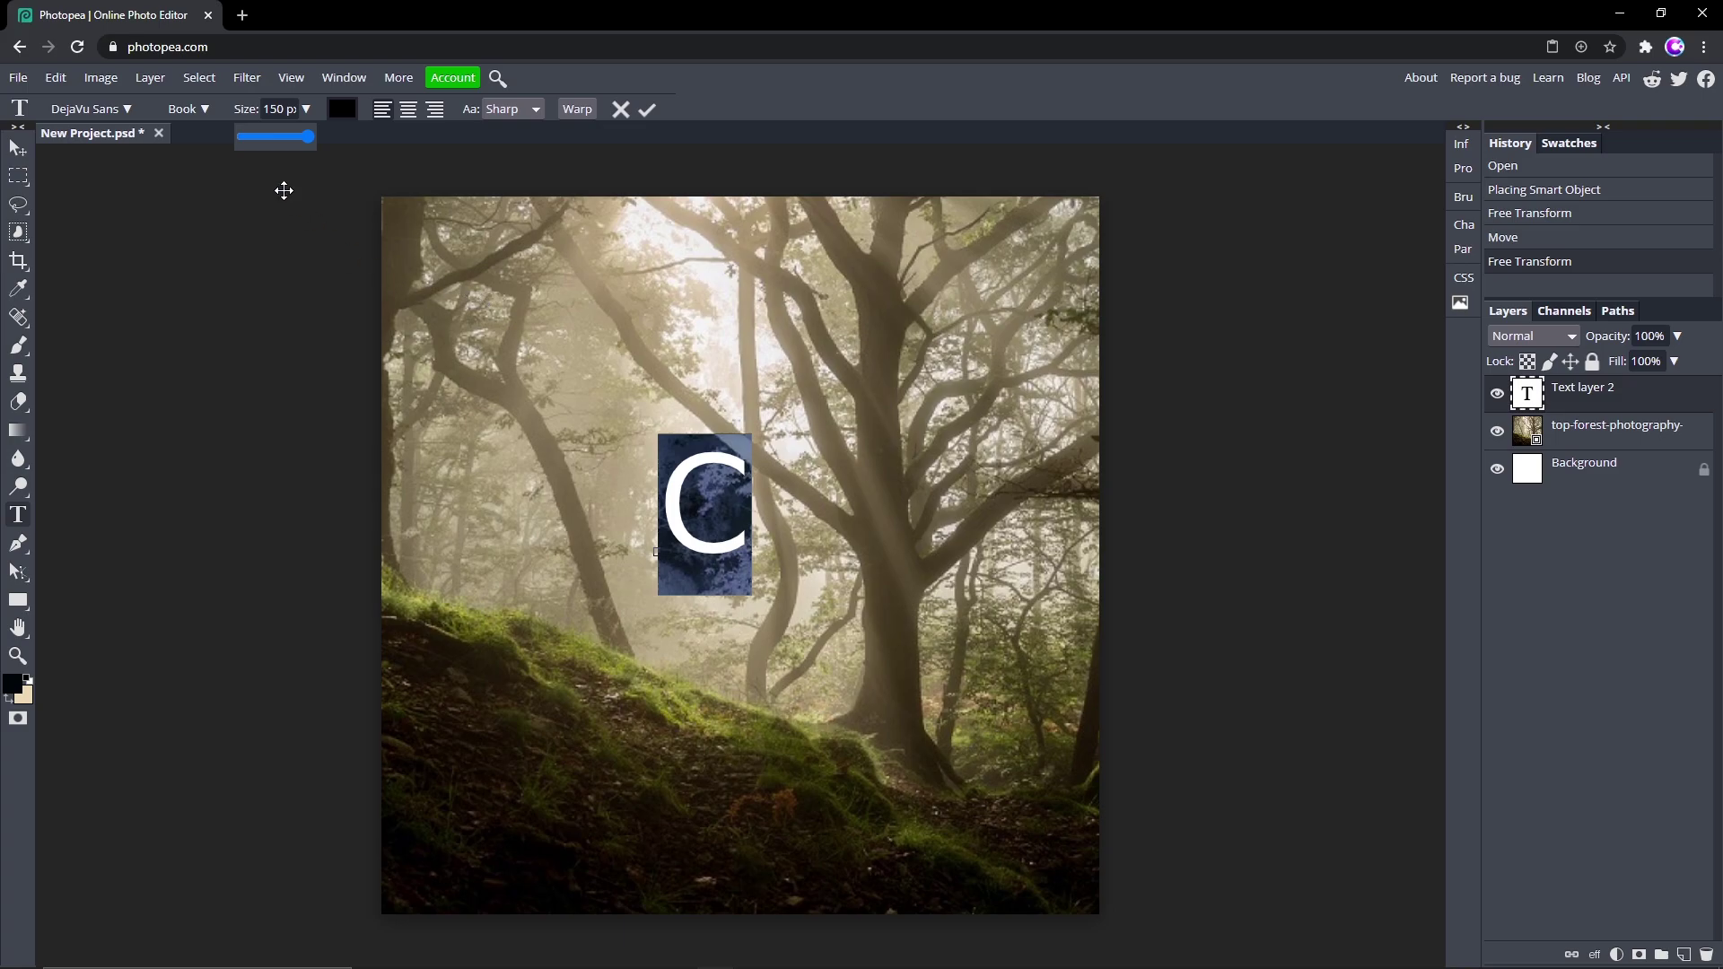
Set the C's font to Tinet and its size to 800 px
{"action": "left_click", "coordinate": [101, 121]}
{"action": "type", "text": "tinet"}
{"action": "left_click", "coordinate": [132, 279]}
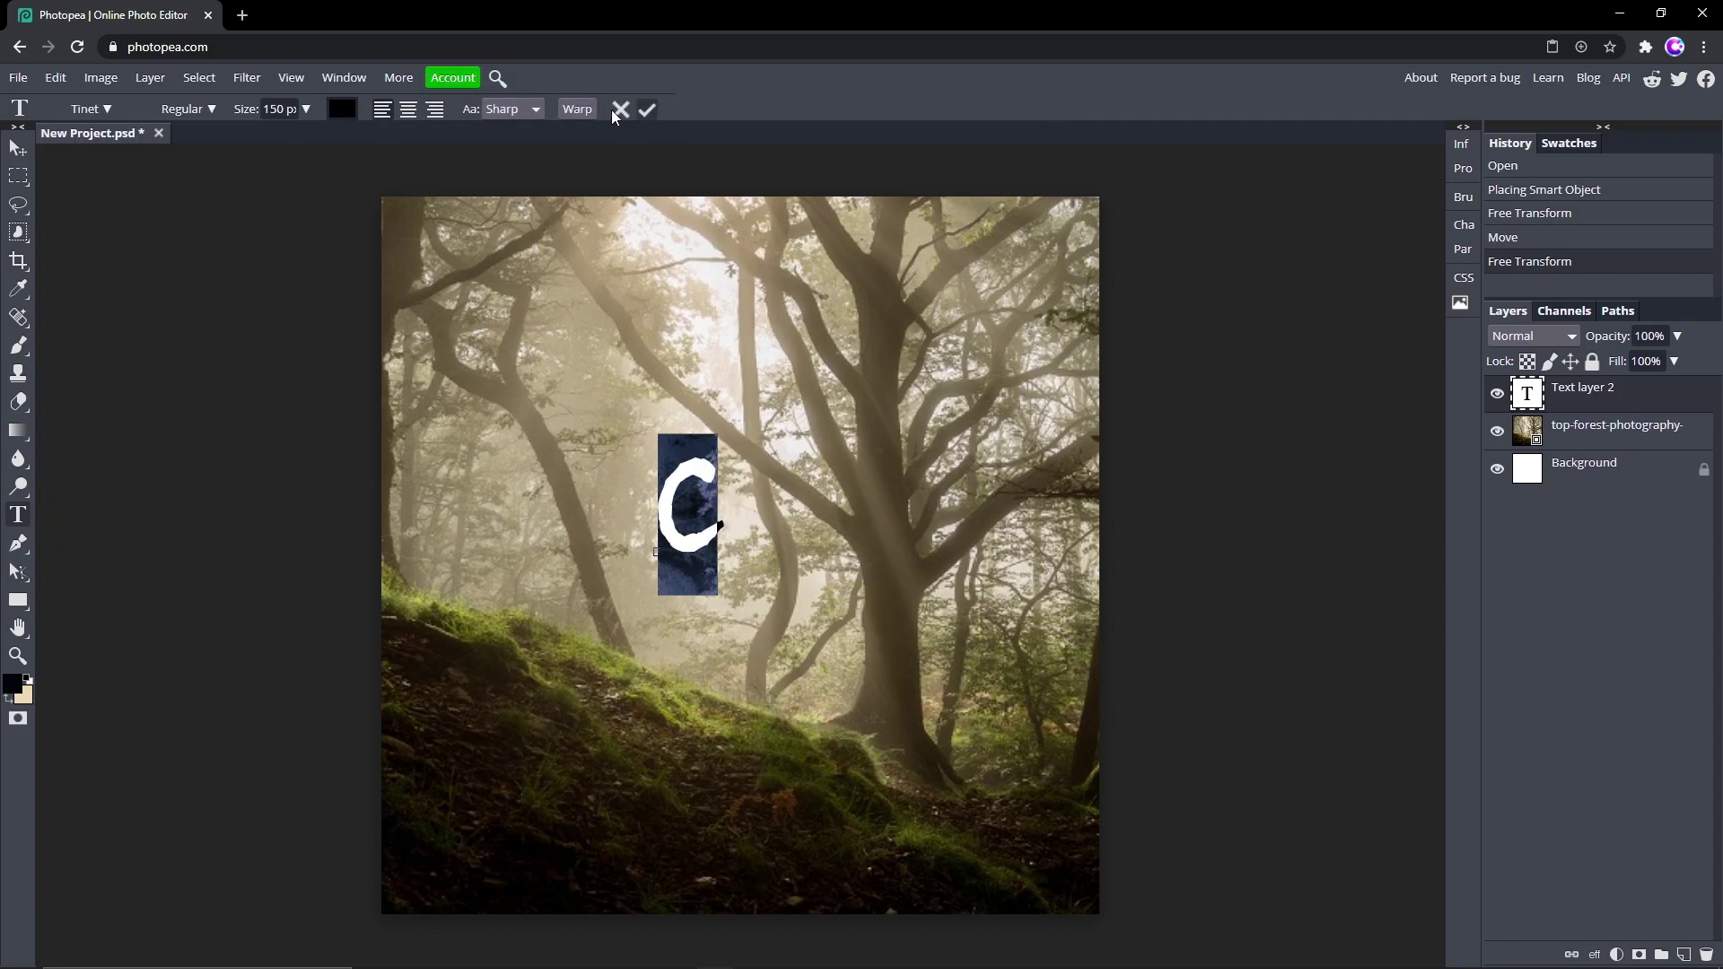
{"action": "left_click", "coordinate": [306, 110]}
{"action": "left_click_drag", "start_coordinate": [282, 109], "coordinate": [255, 105]}
{"action": "type", "text": "800"}
{"action": "key", "text": "Return"}
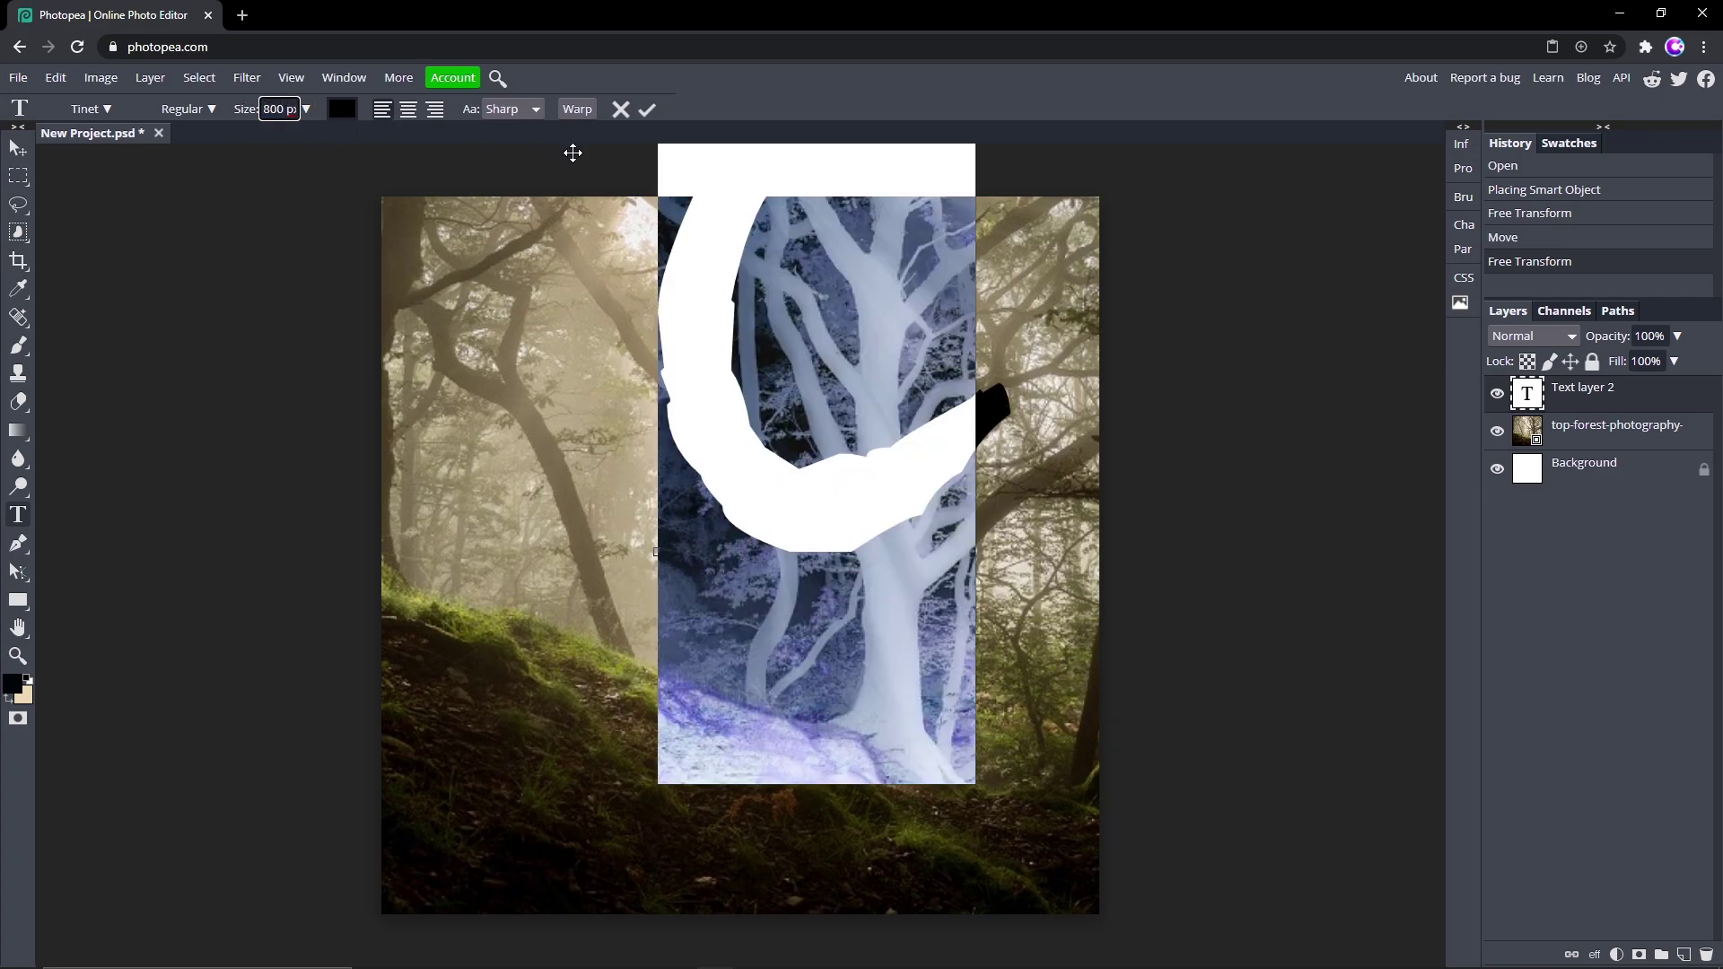
{"action": "left_click", "coordinate": [654, 110]}
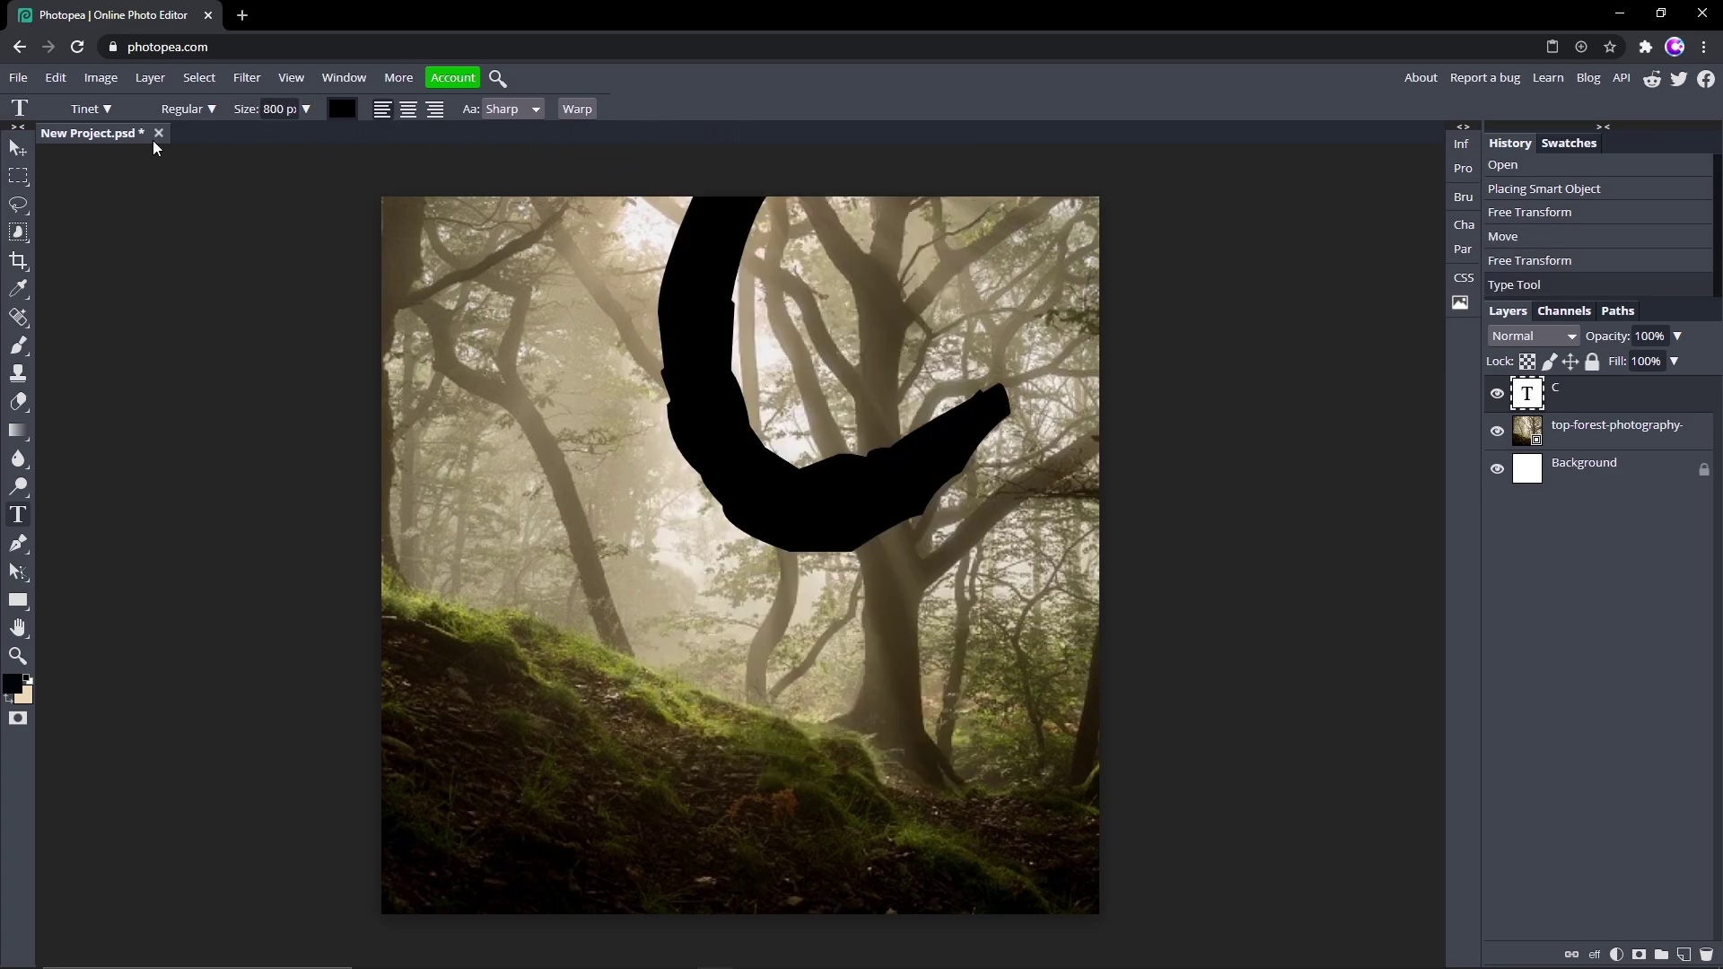
Move the C onto the canvas and reduce its size to 700 px
{"action": "left_click", "coordinate": [18, 148]}
{"action": "left_click_drag", "start_coordinate": [715, 408], "coordinate": [628, 634]}
{"action": "key", "text": "t"}
{"action": "left_click", "coordinate": [561, 774]}
{"action": "key", "text": "ctrl+a"}
{"action": "type", "text": "700"}
{"action": "key", "text": "Return"}
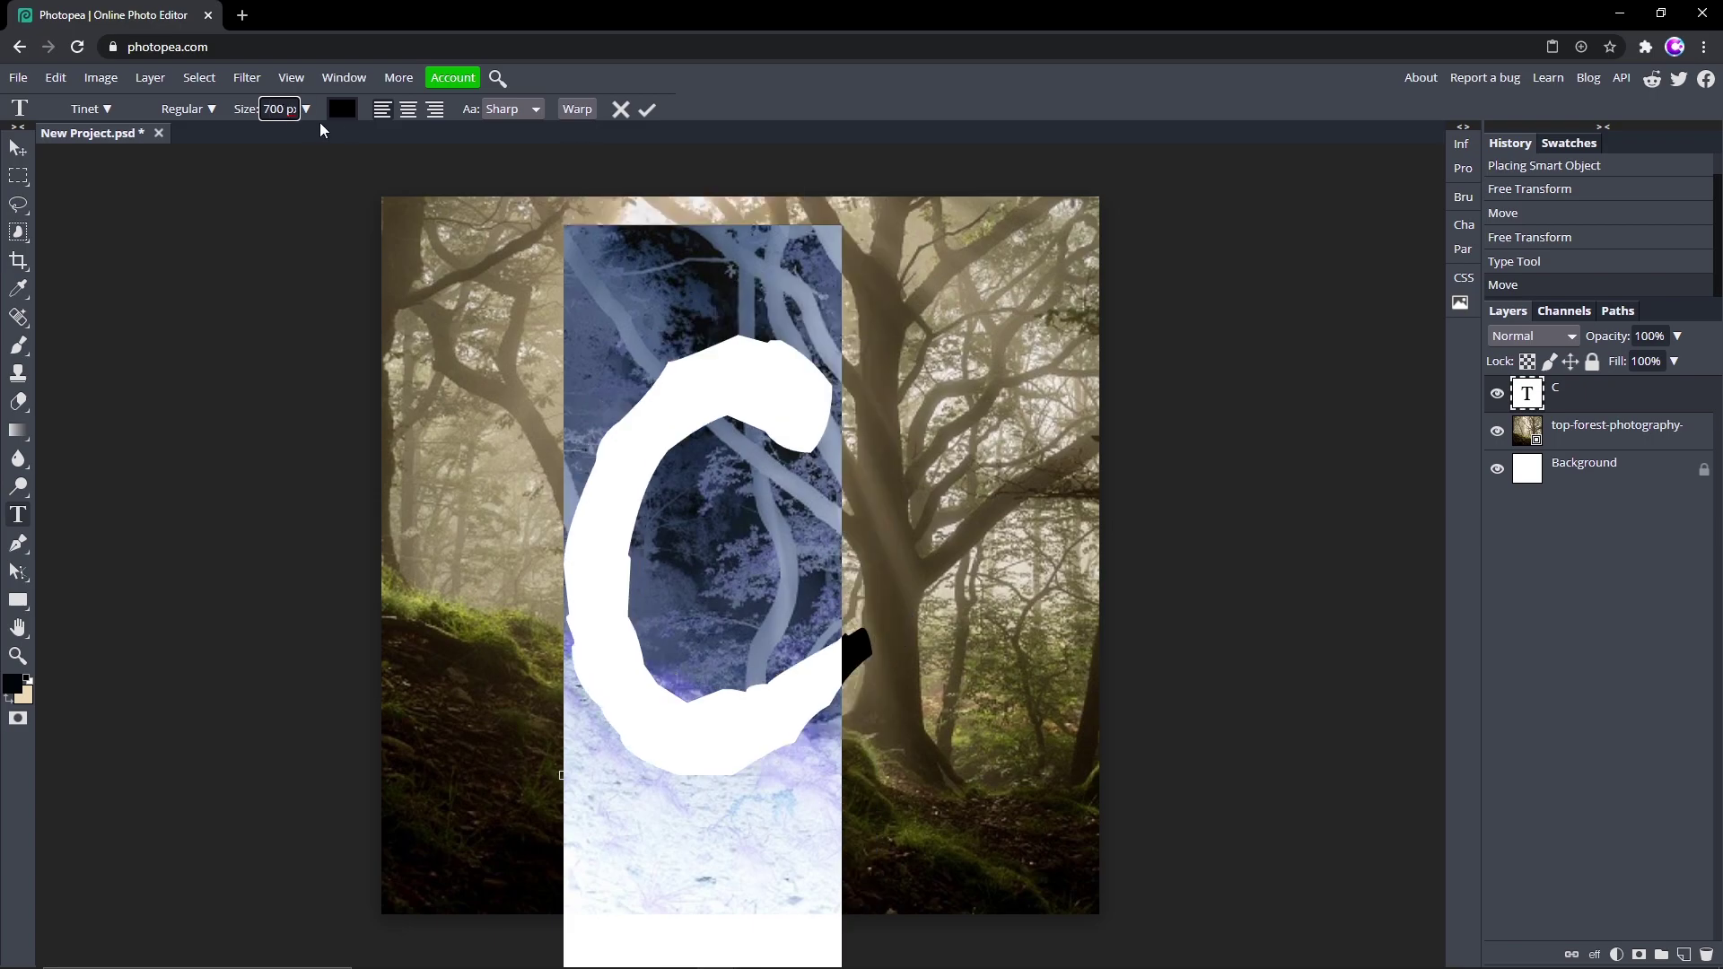
{"action": "left_click", "coordinate": [646, 109]}
Change the letter C's text colour to white
{"action": "key", "text": "v"}
{"action": "double_click", "coordinate": [1612, 395]}
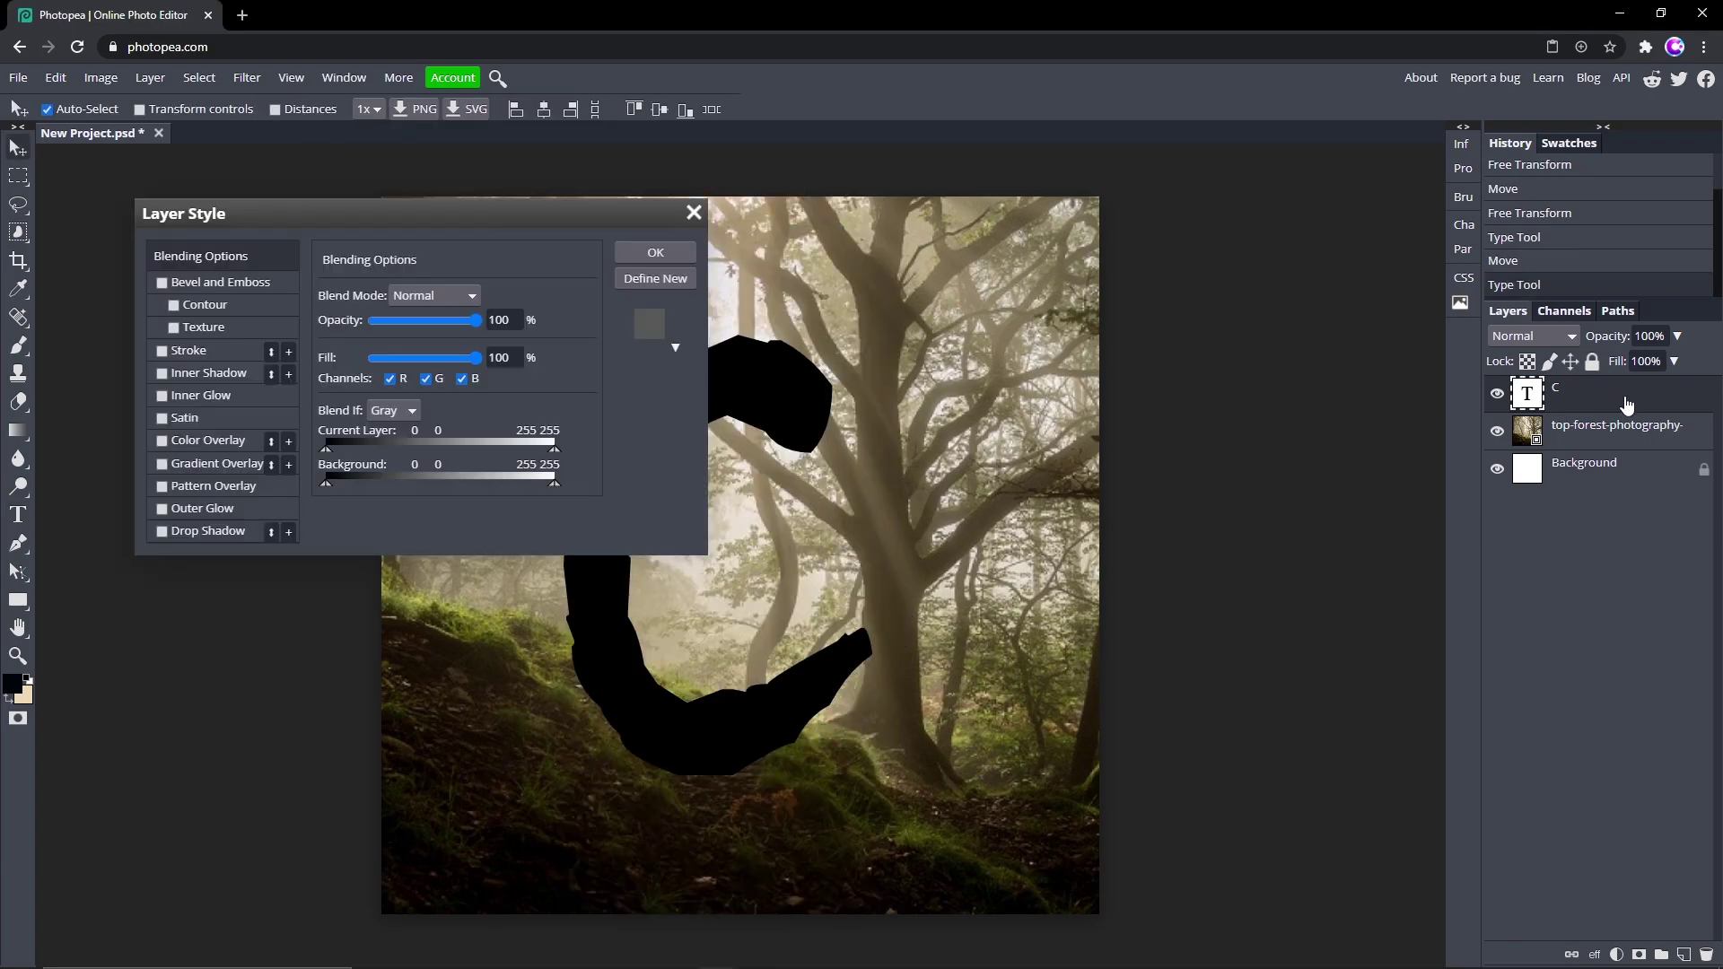
{"action": "left_click", "coordinate": [664, 252]}
{"action": "double_click", "coordinate": [711, 476]}
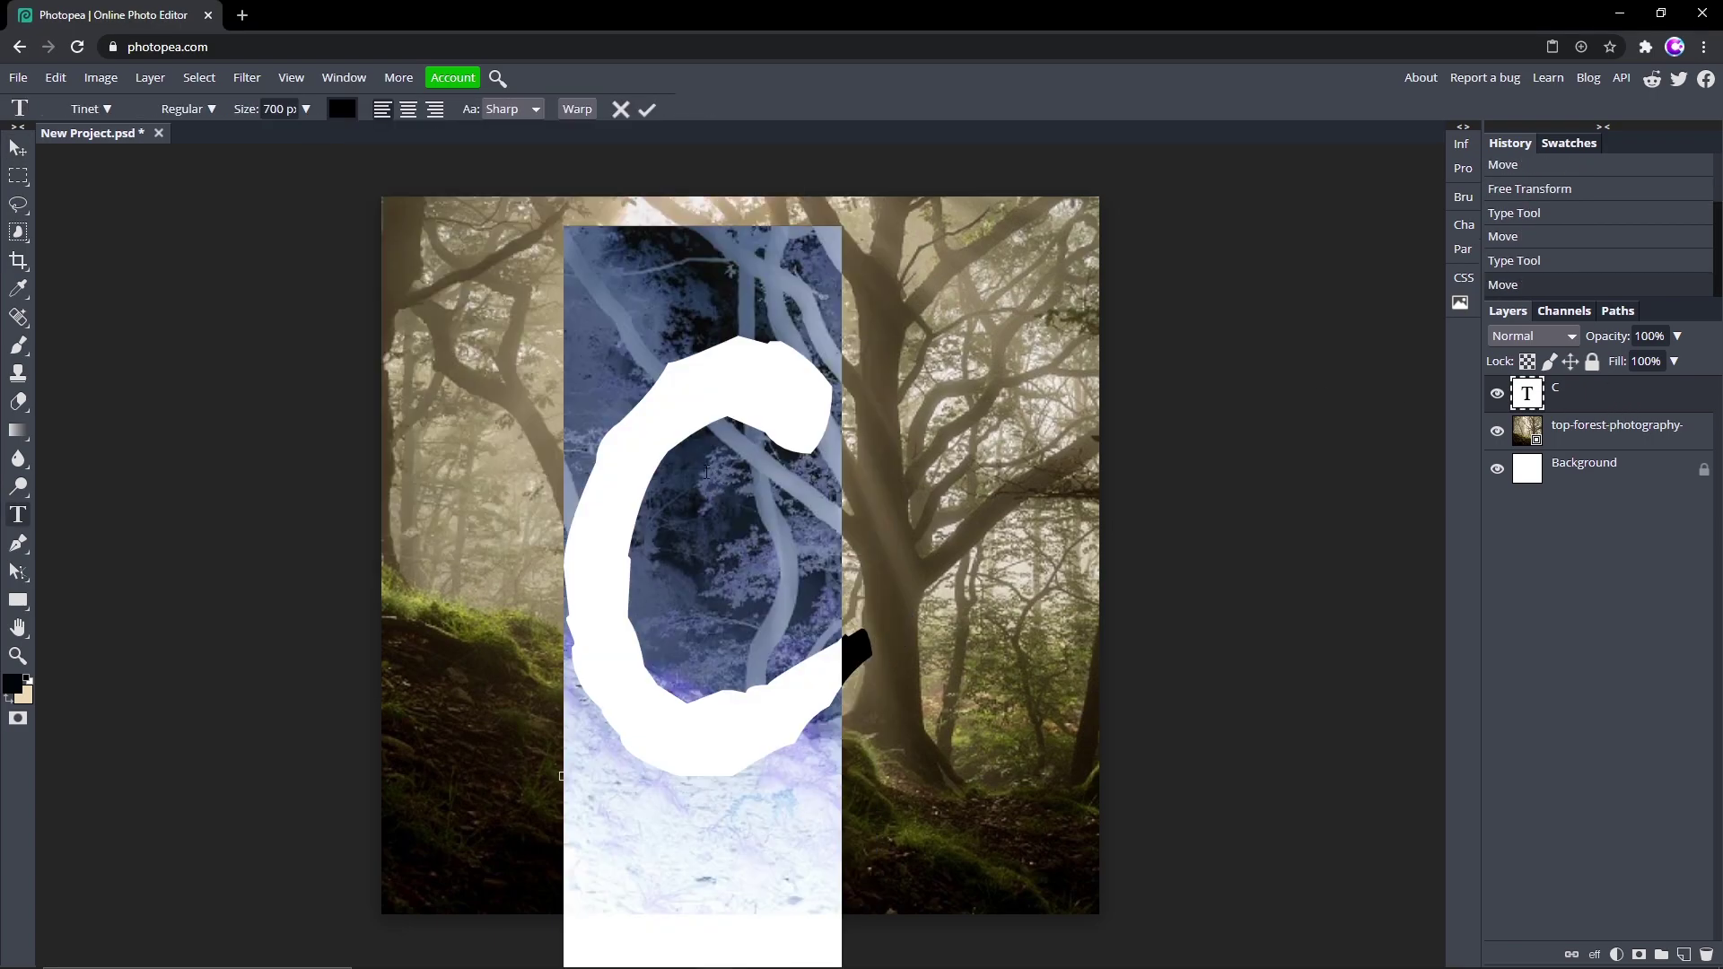
{"action": "left_click", "coordinate": [350, 108]}
{"action": "left_click_drag", "start_coordinate": [375, 292], "coordinate": [115, 180]}
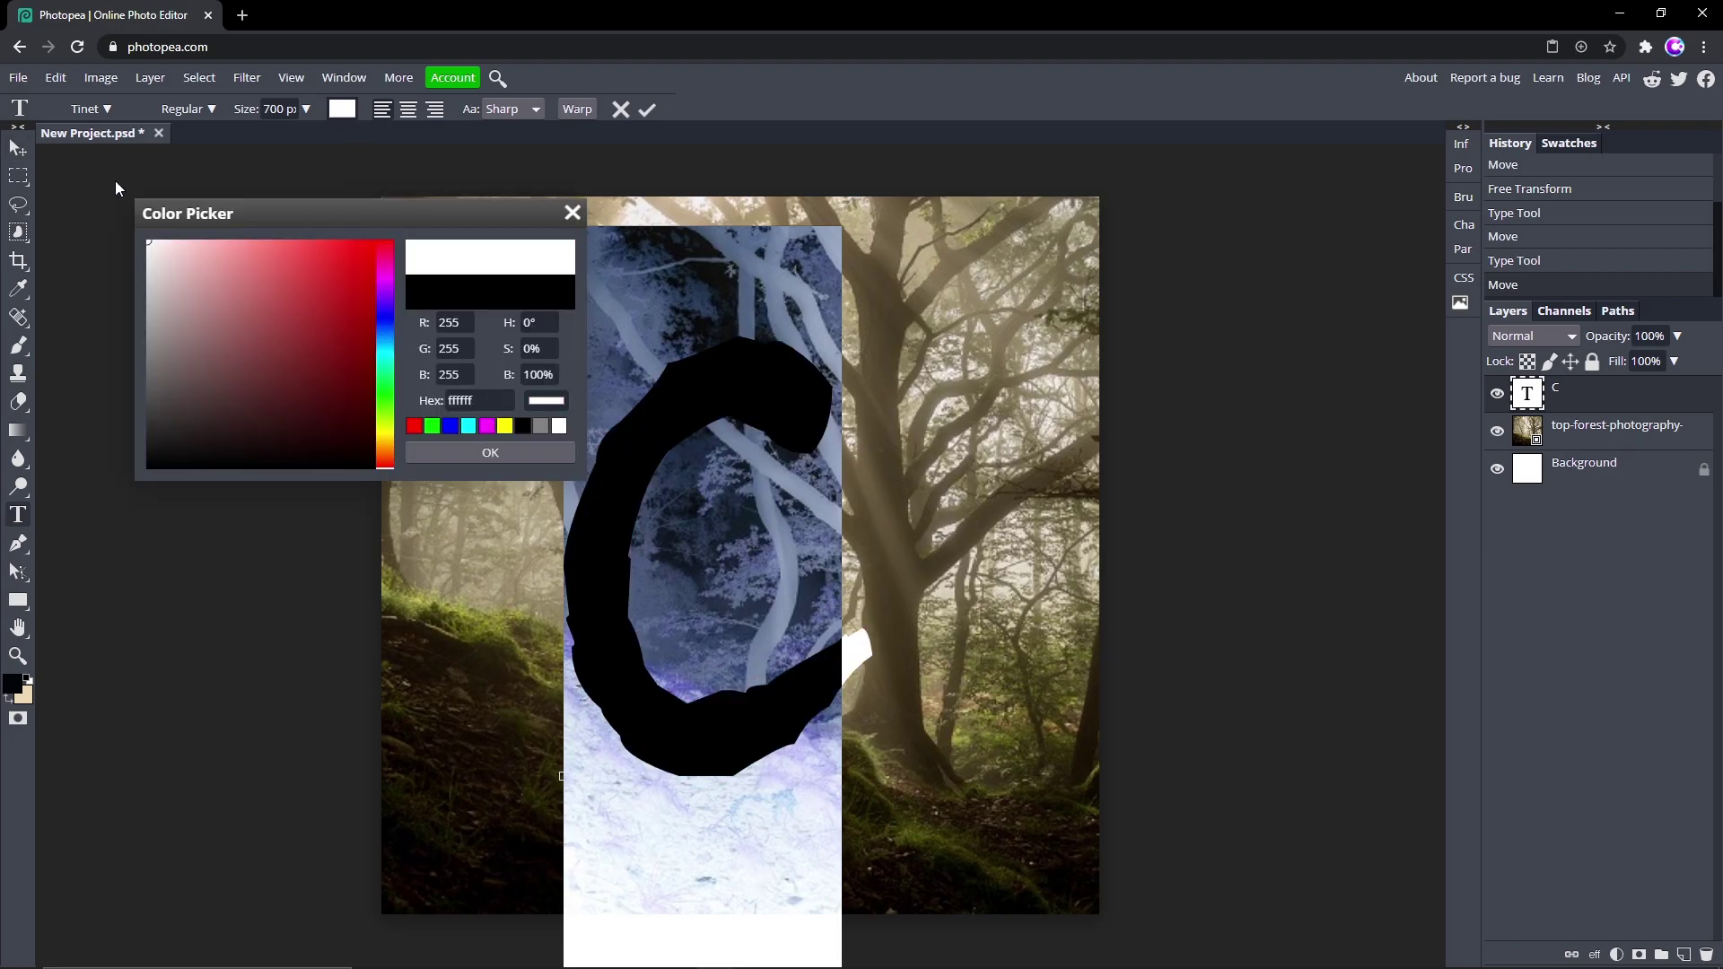
{"action": "left_click", "coordinate": [478, 460]}
{"action": "left_click", "coordinate": [647, 109]}
{"action": "left_click", "coordinate": [18, 148]}
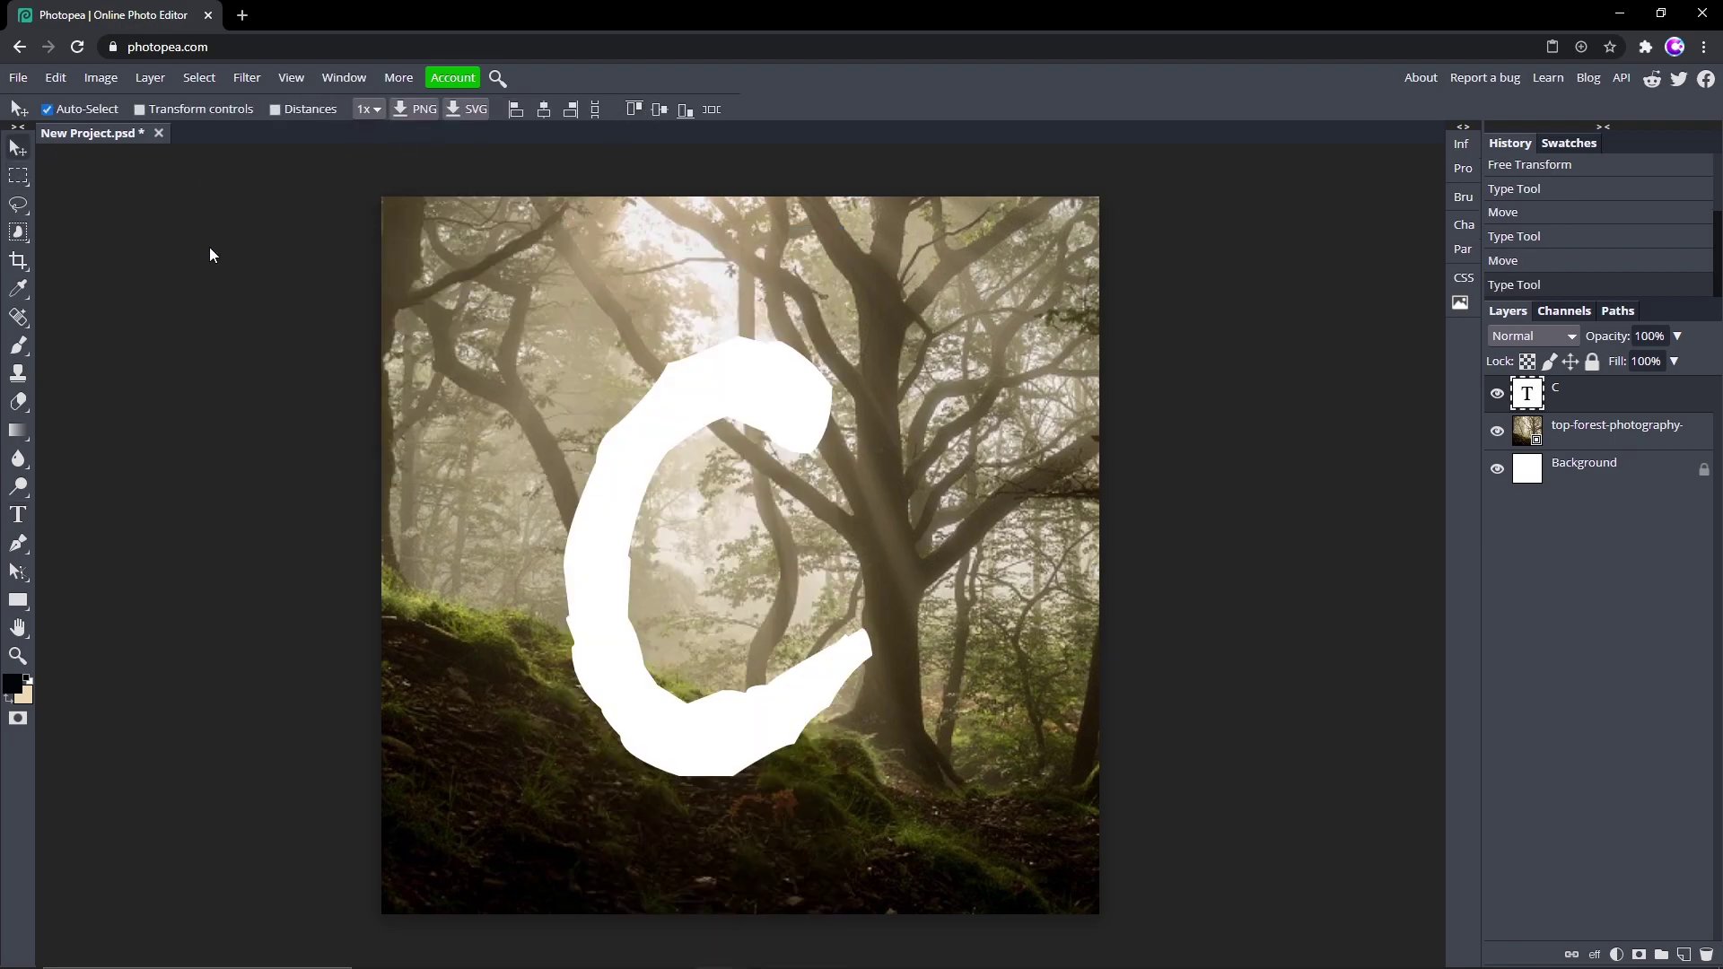
Centre the C, place the bark photo over it at 141%, and clip it to the letter
{"action": "left_click_drag", "start_coordinate": [628, 514], "coordinate": [646, 515]}
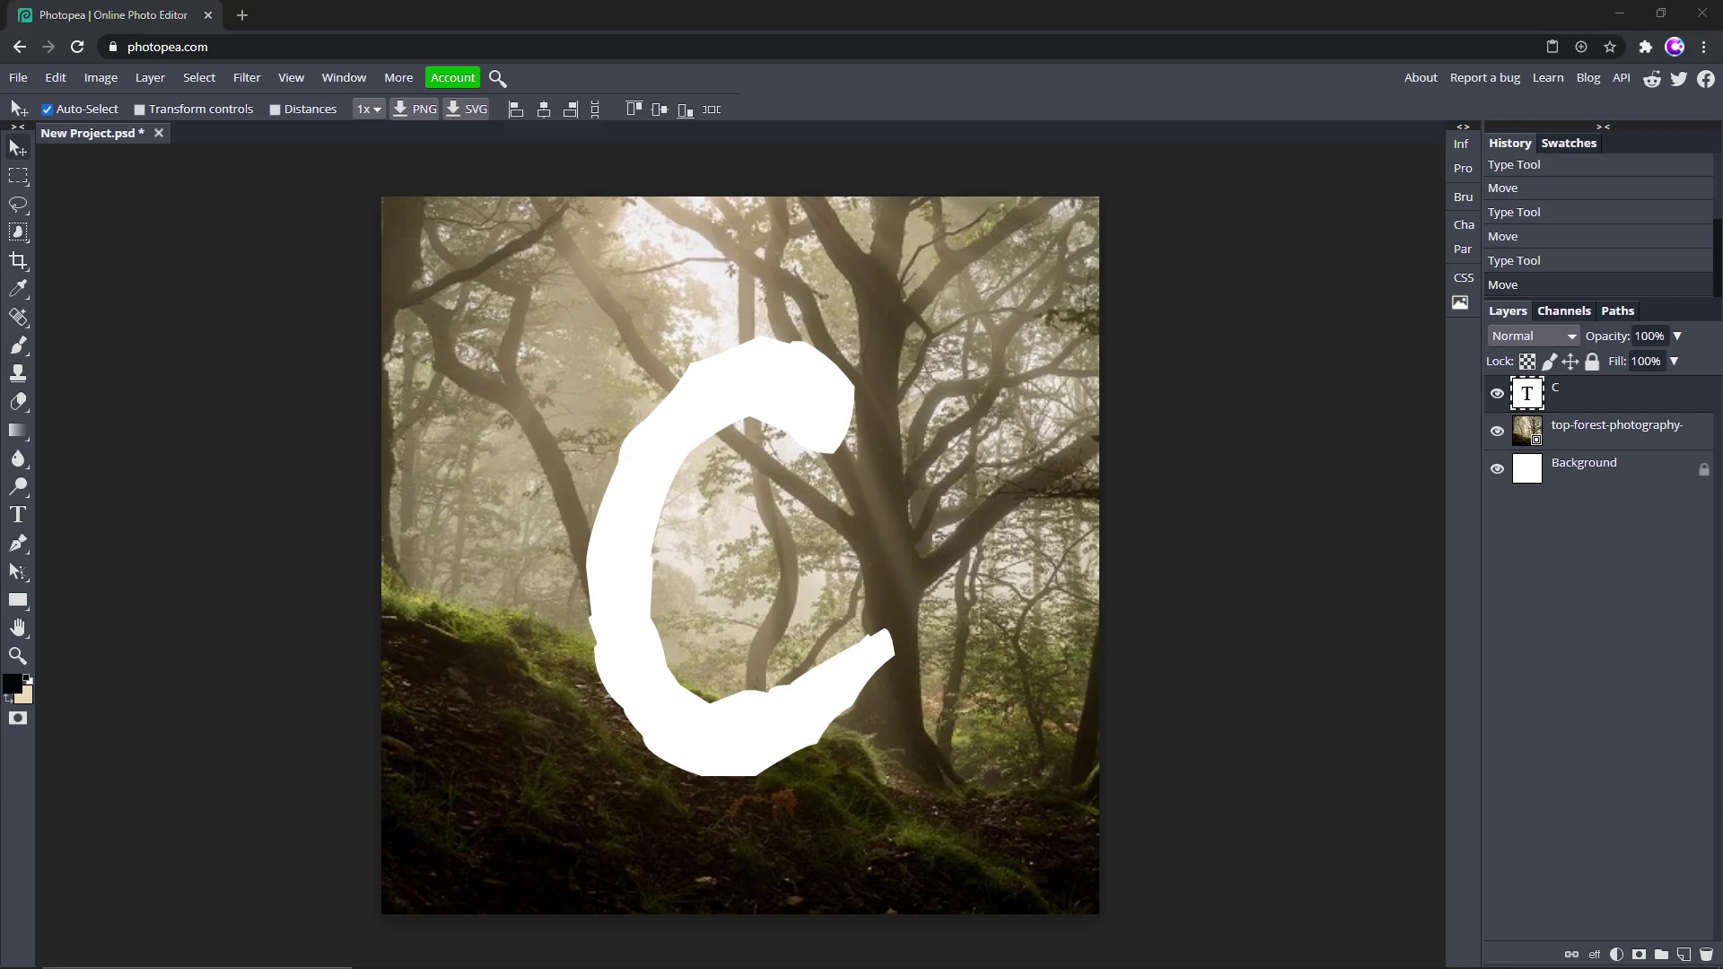
{"action": "left_click_drag", "start_coordinate": [280, 278], "coordinate": [677, 373]}
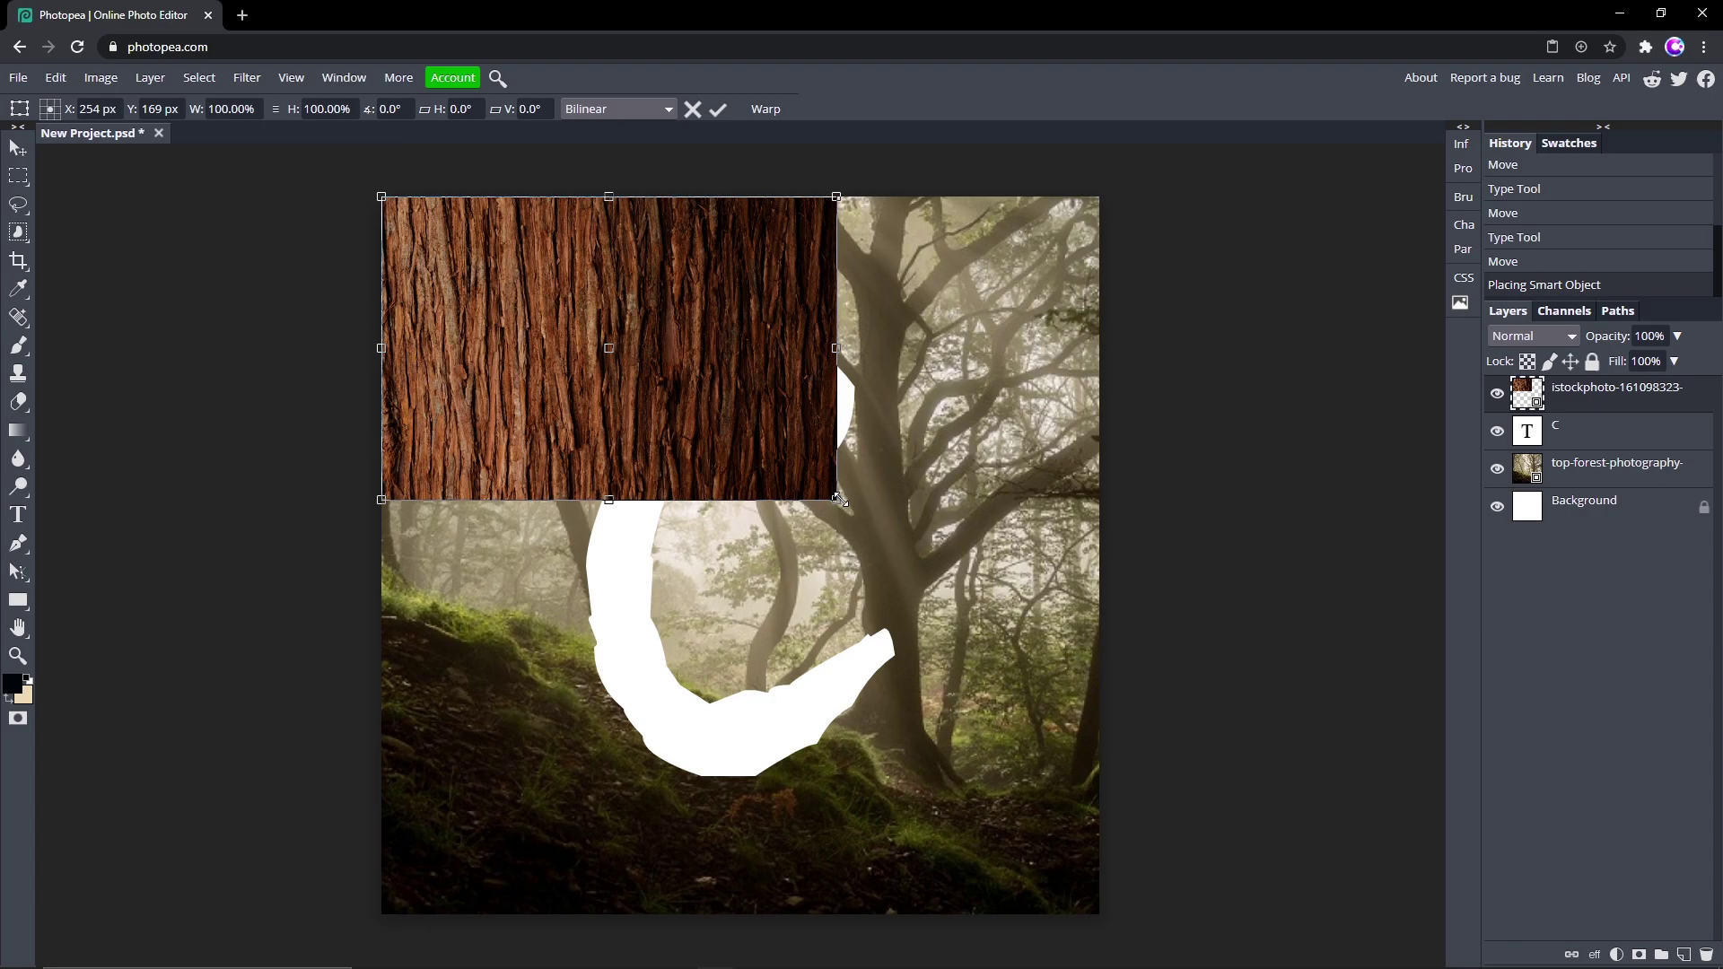
{"action": "left_click_drag", "start_coordinate": [835, 499], "coordinate": [1021, 617]}
{"action": "left_click_drag", "start_coordinate": [918, 513], "coordinate": [977, 661]}
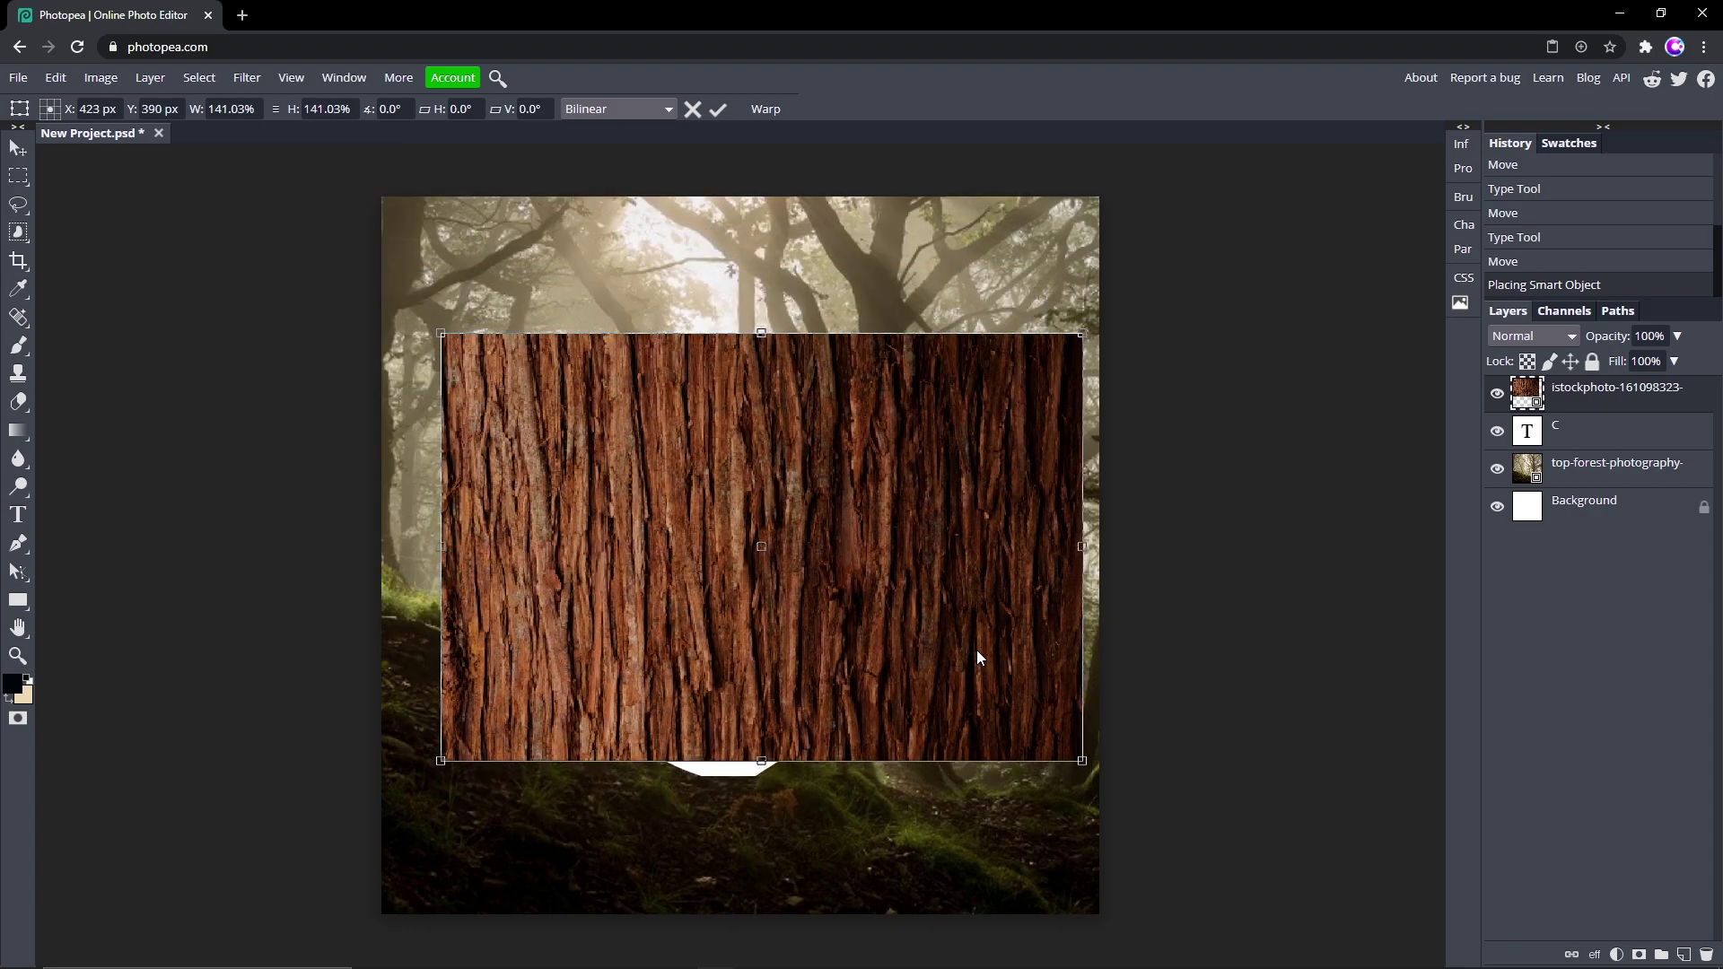
{"action": "key", "text": "Return"}
{"action": "right_click", "coordinate": [1611, 395]}
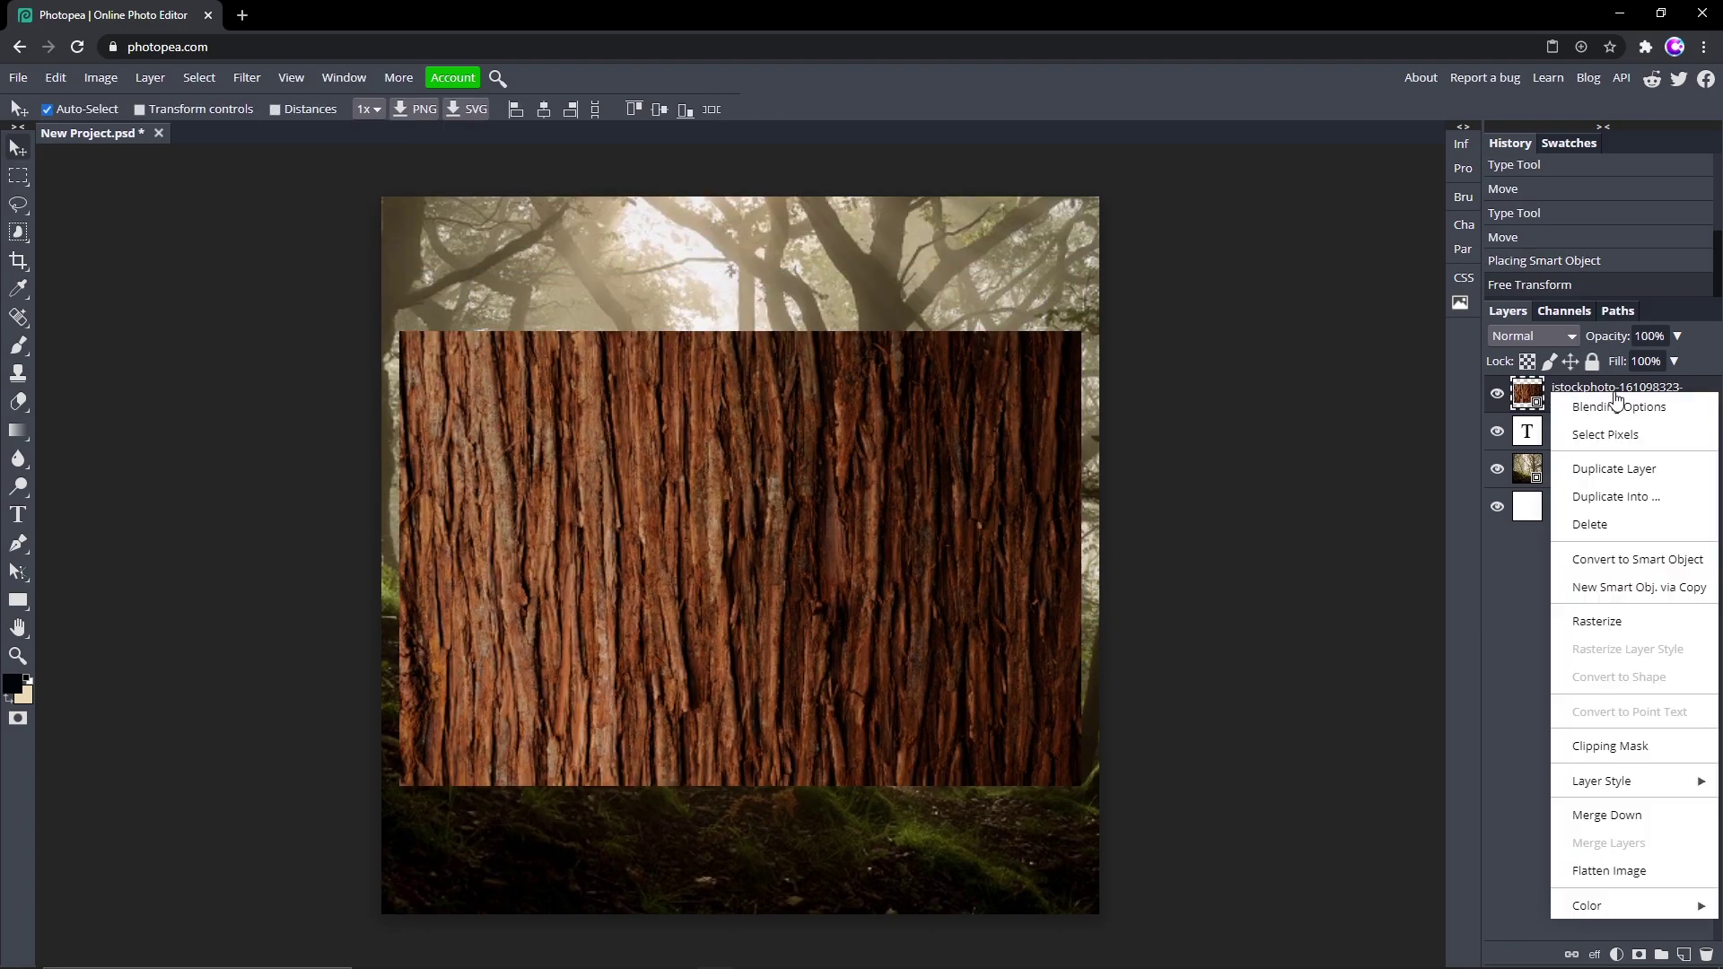
{"action": "left_click", "coordinate": [1635, 746]}
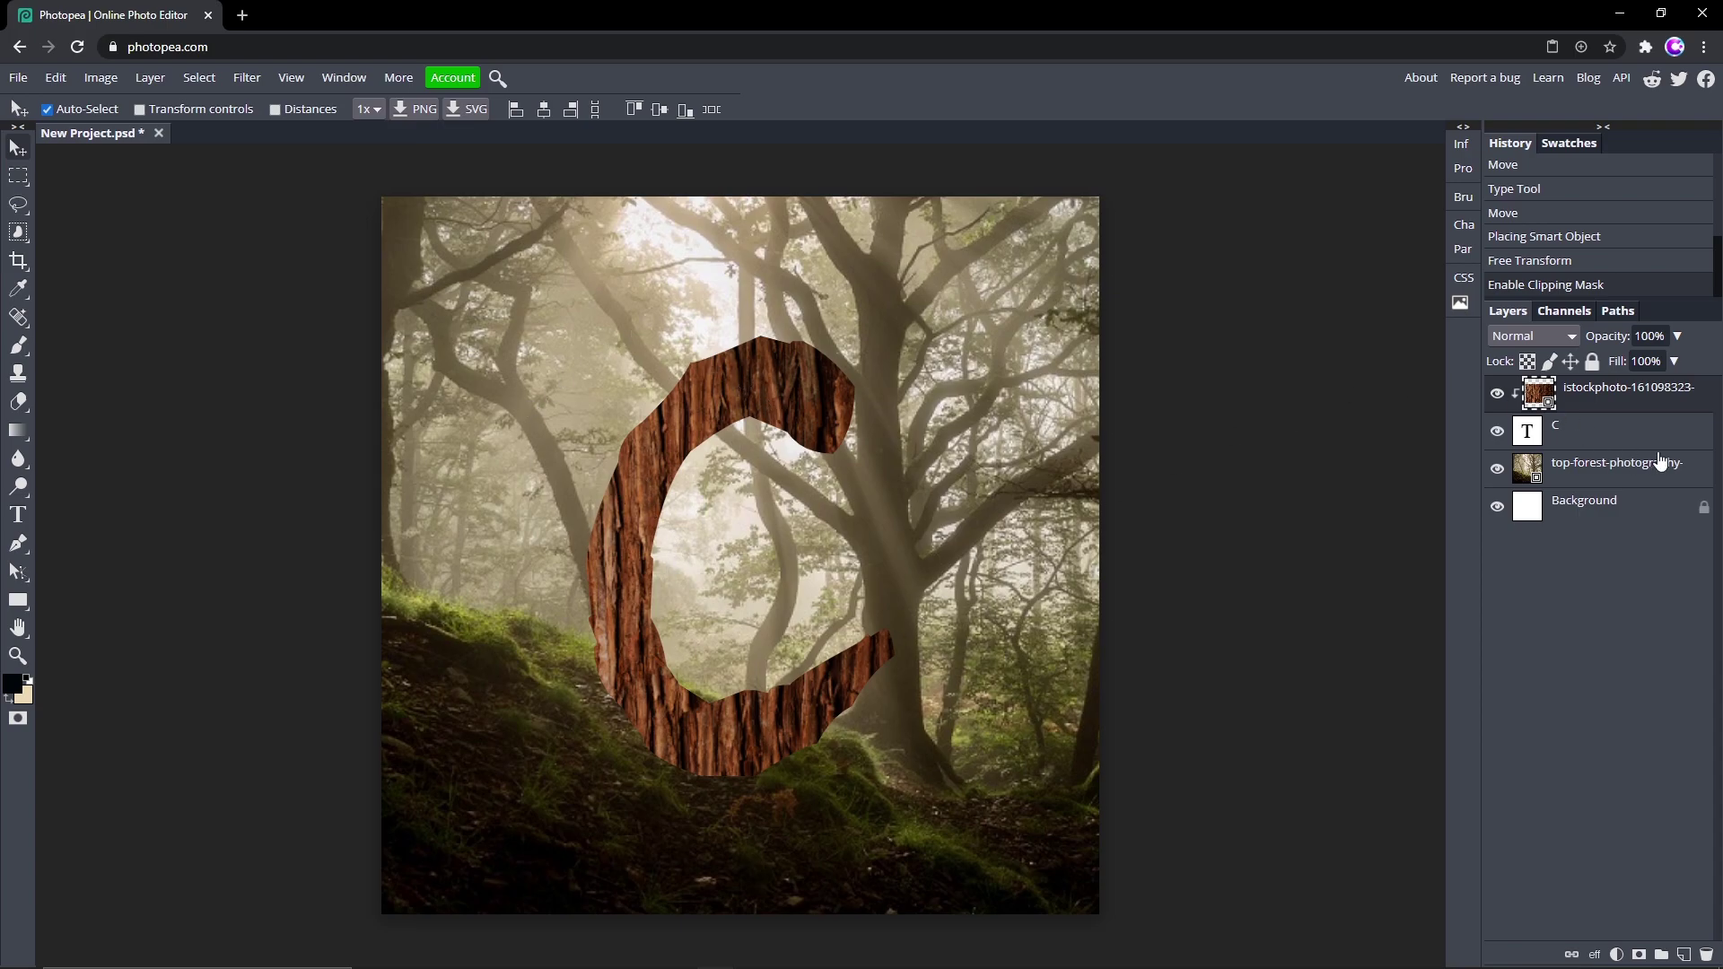
Add a Bevel and Emboss to the C with 1000% depth and 50 px size
{"action": "double_click", "coordinate": [1626, 434]}
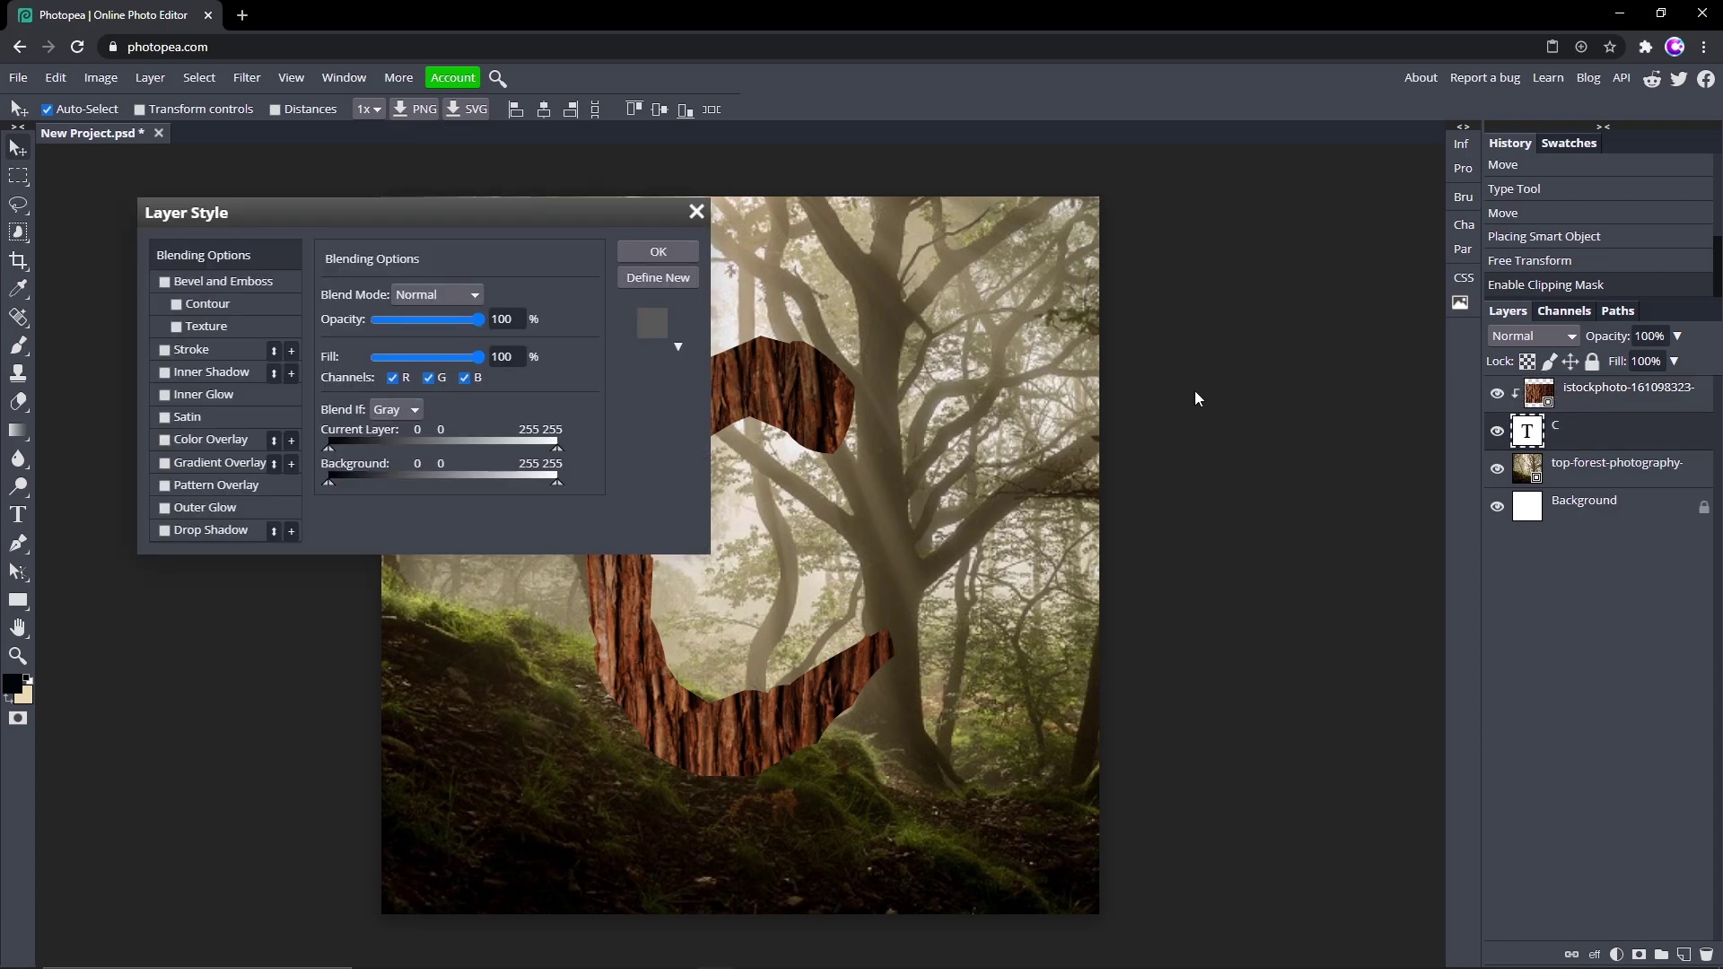
{"action": "left_click_drag", "start_coordinate": [442, 218], "coordinate": [1282, 149]}
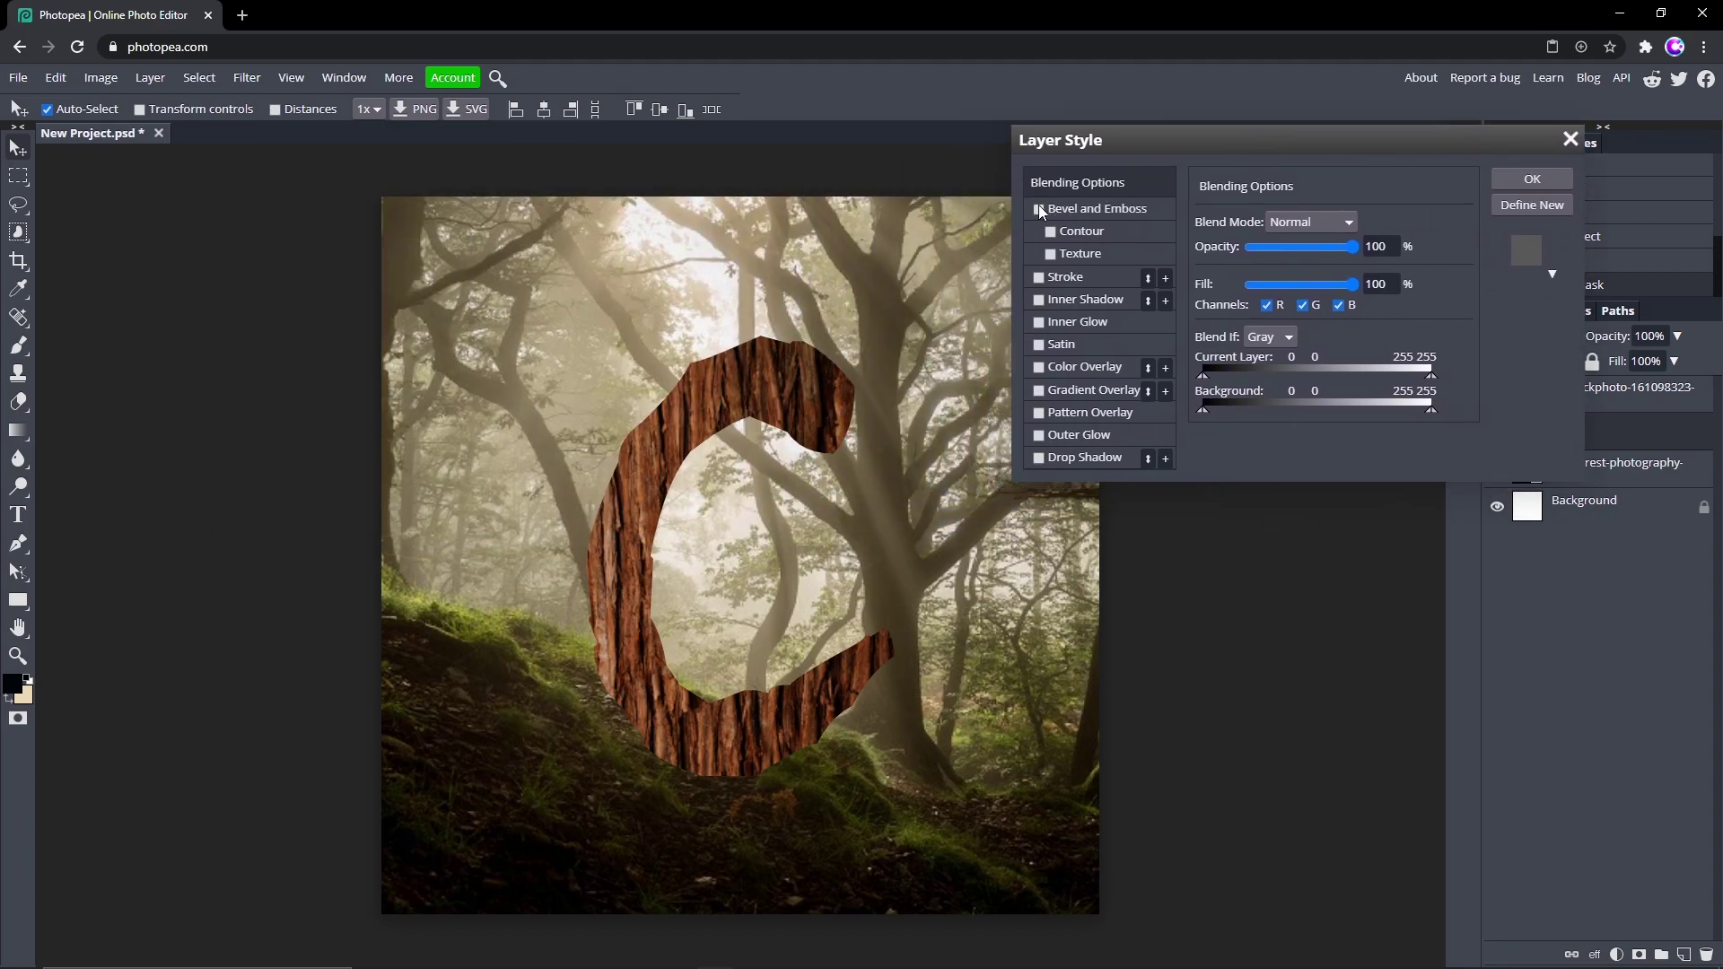
{"action": "left_click", "coordinate": [1079, 207]}
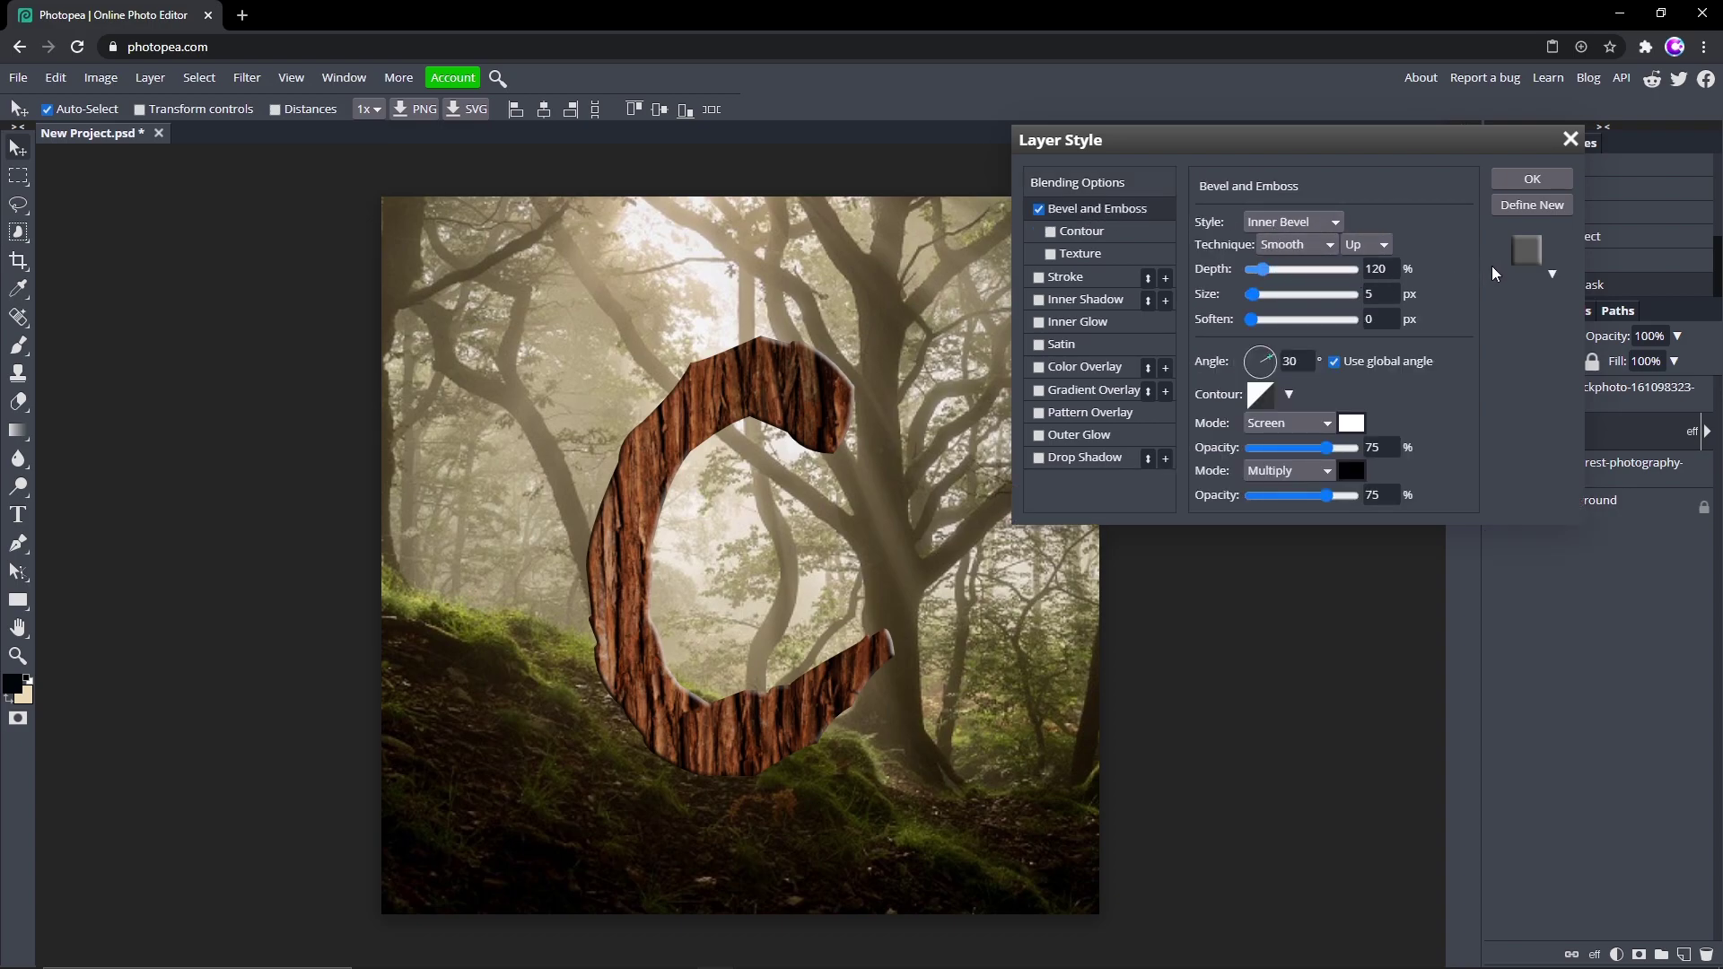
{"action": "left_click_drag", "start_coordinate": [1491, 267], "coordinate": [1452, 271]}
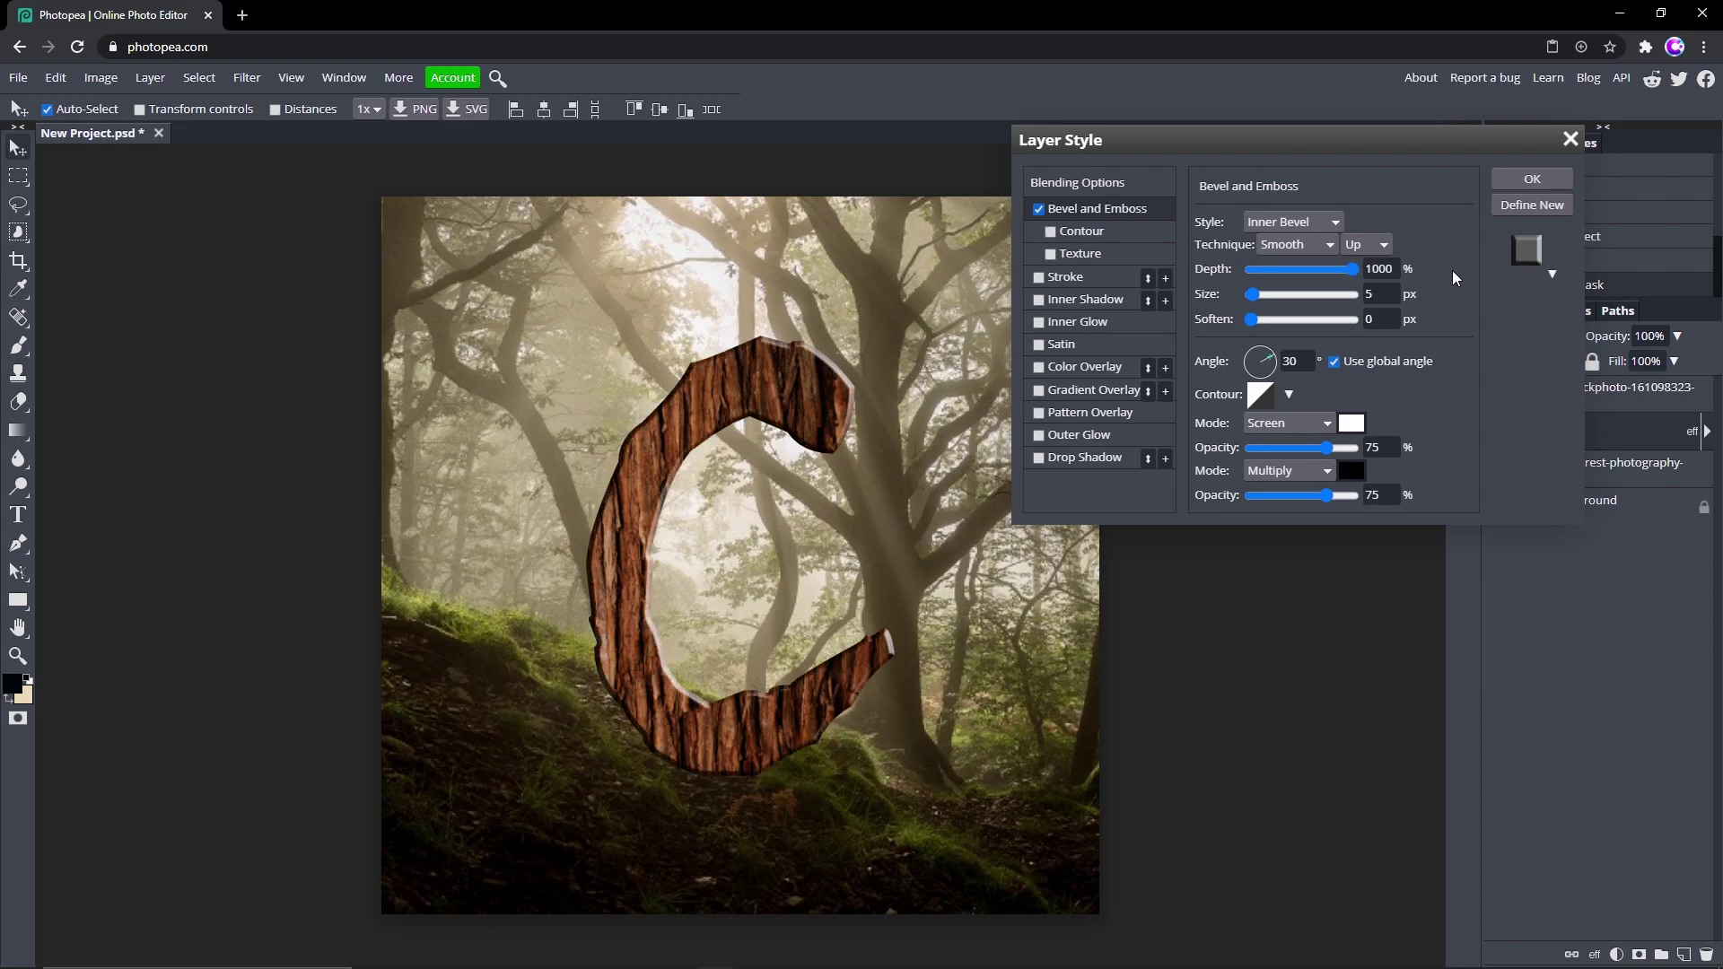
{"action": "left_click", "coordinate": [1383, 293]}
{"action": "type", "text": "0"}
{"action": "key", "text": "Return"}
Give the bevel a dark-red highlight at 54% opacity and 90° angle, and enable Inner Glow
{"action": "left_click", "coordinate": [1351, 423]}
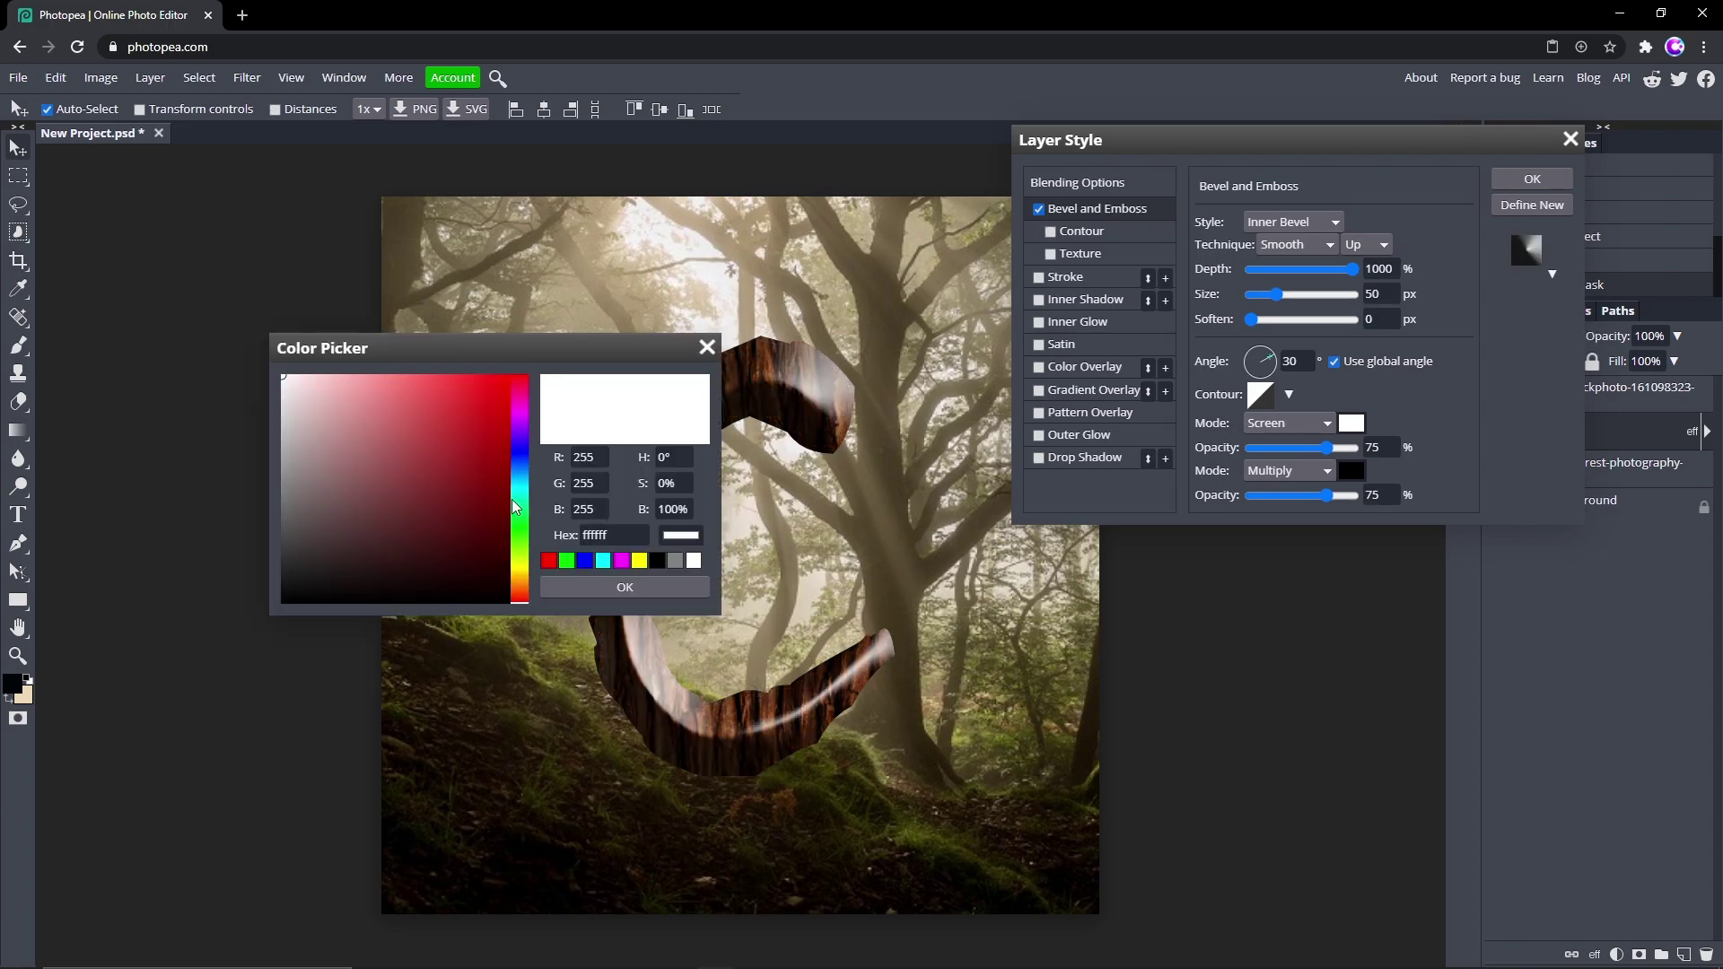
{"action": "left_click_drag", "start_coordinate": [443, 529], "coordinate": [440, 542]}
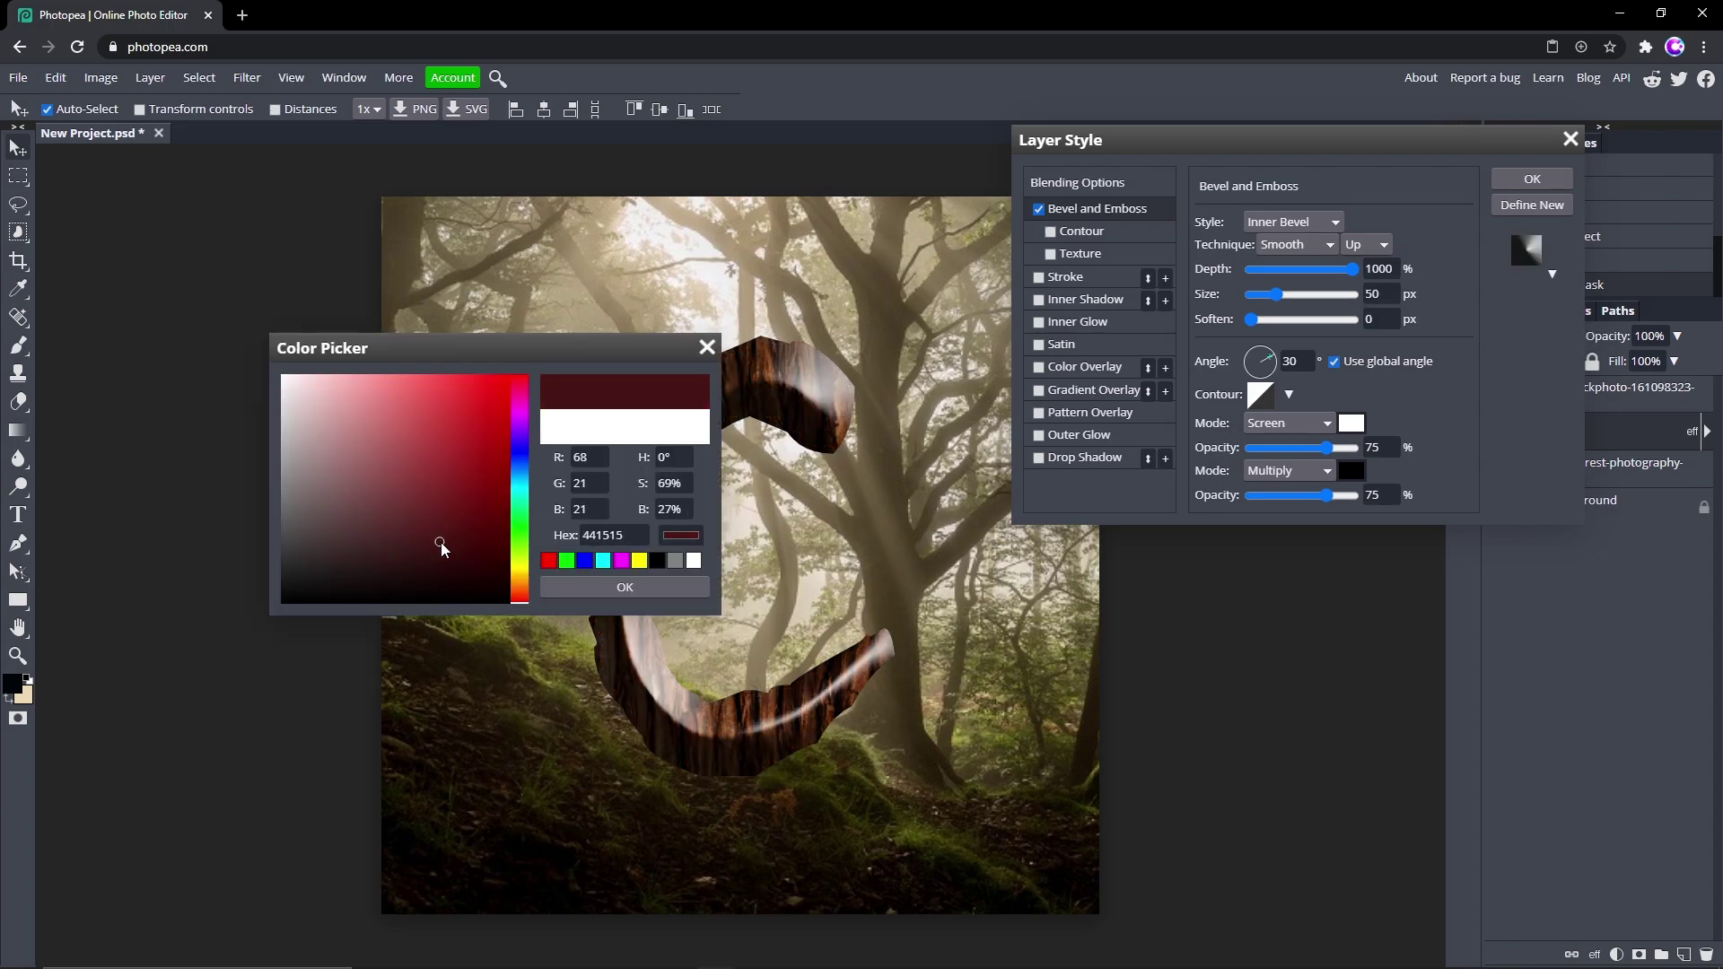
{"action": "left_click", "coordinate": [622, 587]}
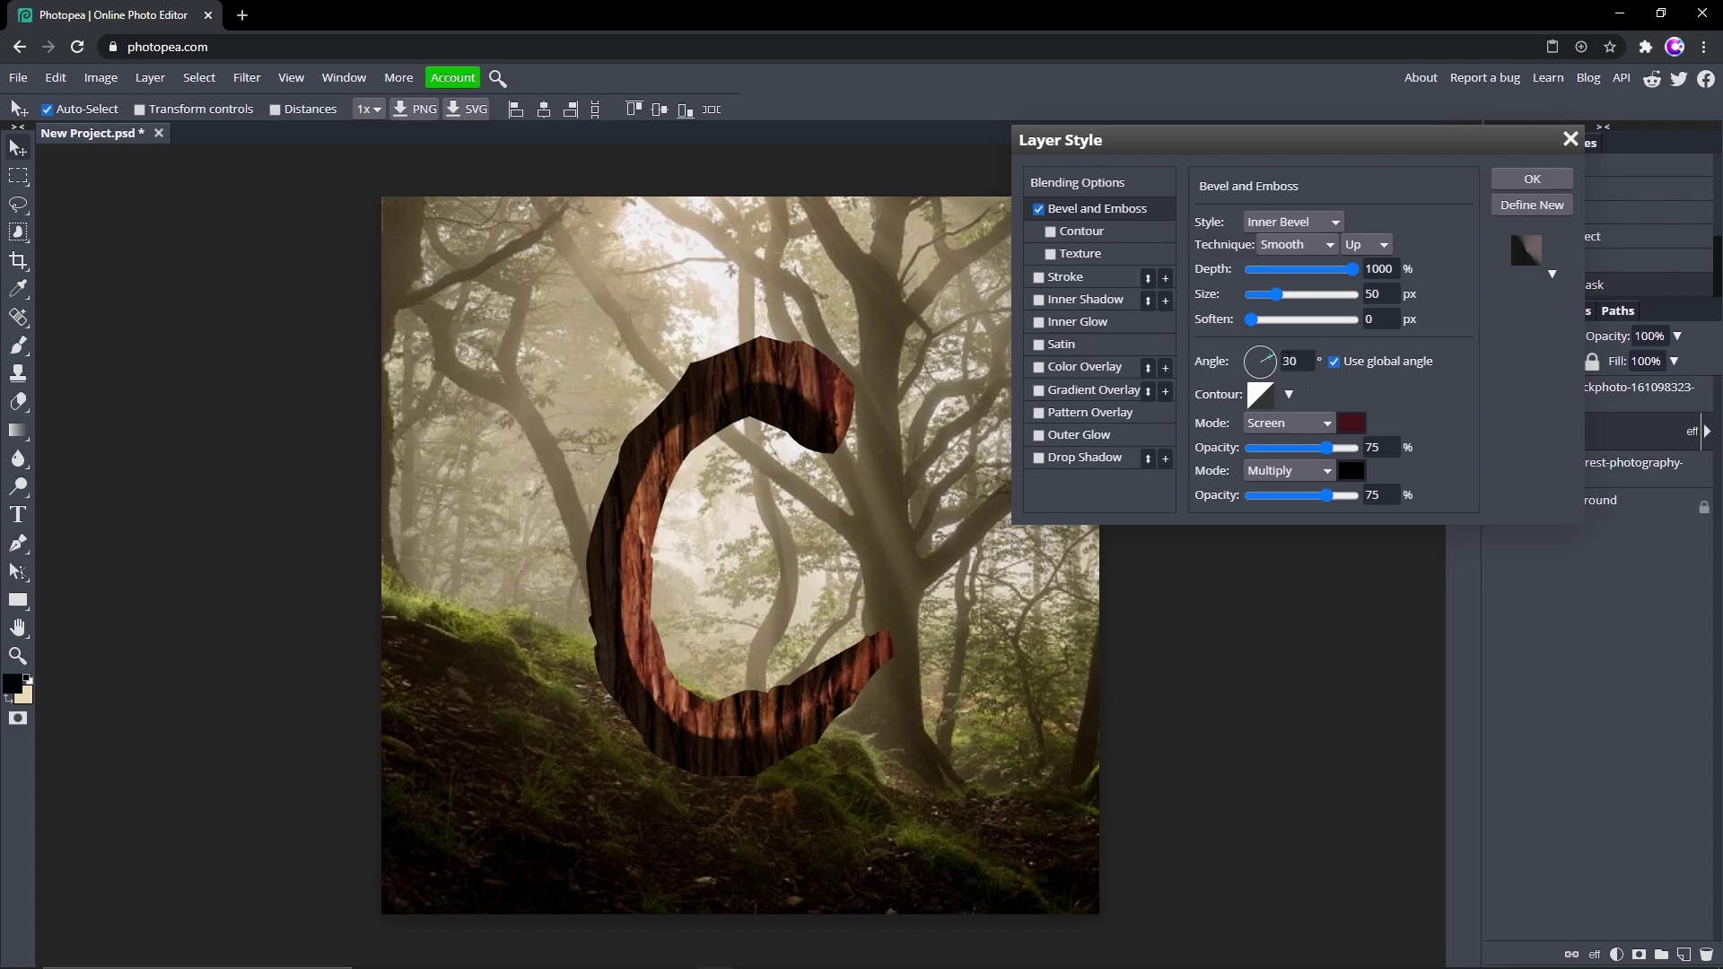
{"action": "left_click", "coordinate": [1292, 361]}
{"action": "type", "text": "90"}
{"action": "left_click", "coordinate": [1378, 446]}
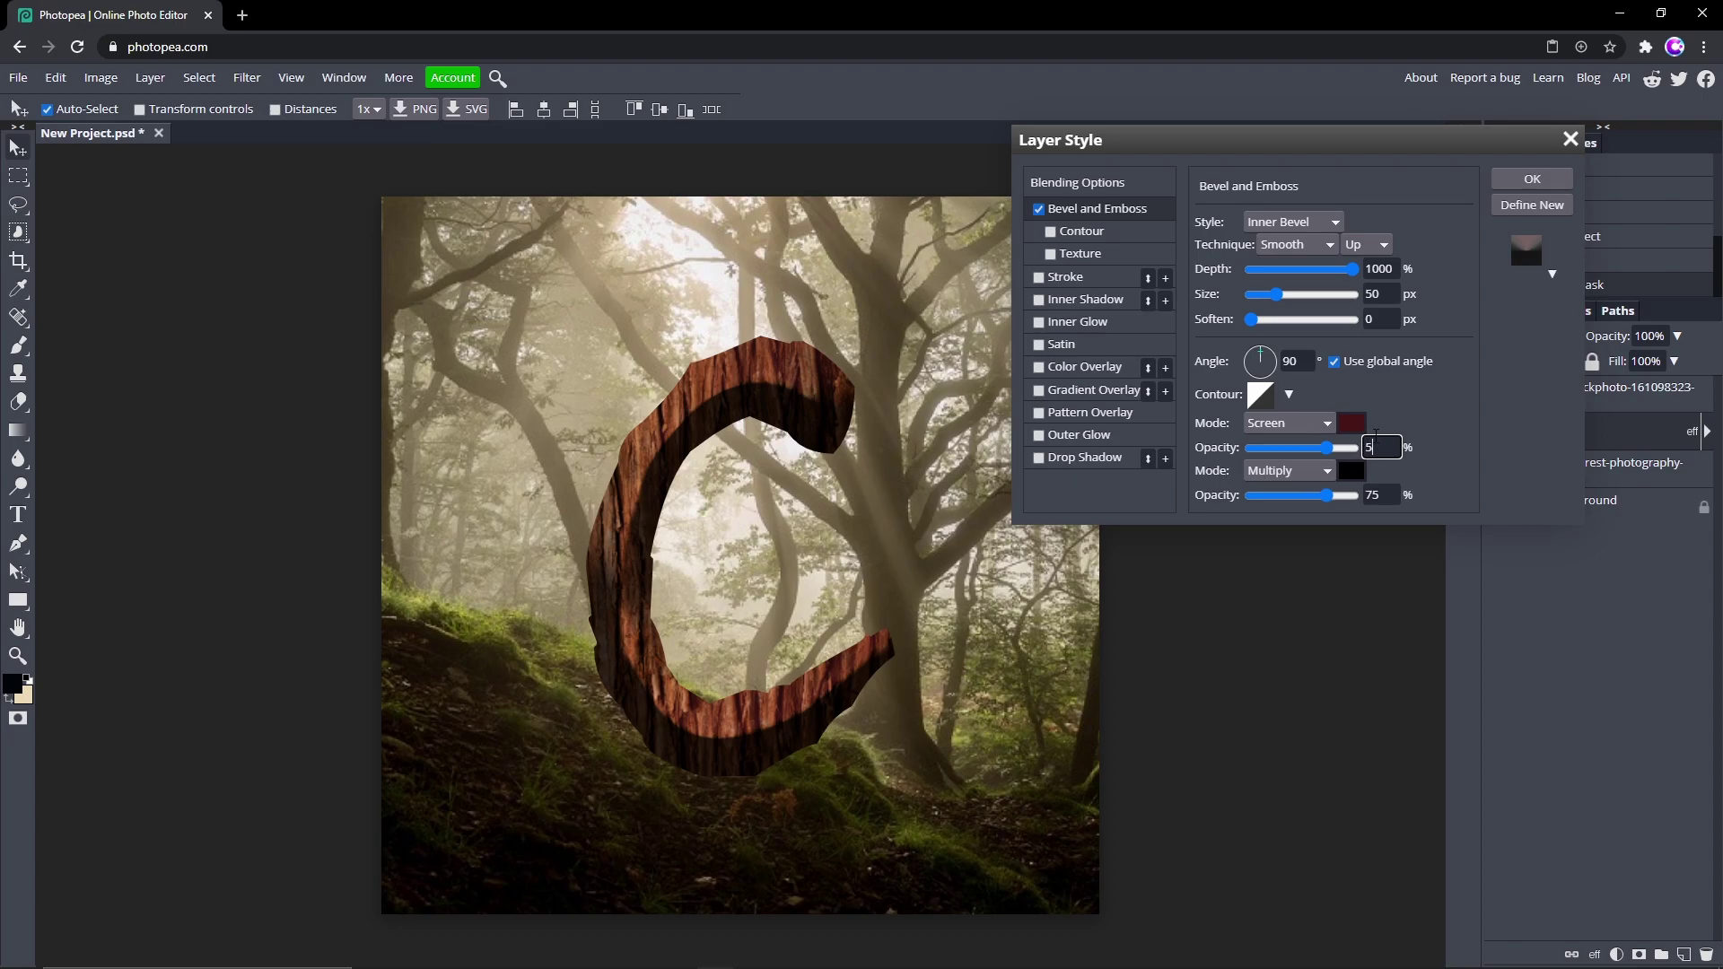
{"action": "key", "text": "Return"}
{"action": "left_click", "coordinate": [1038, 322]}
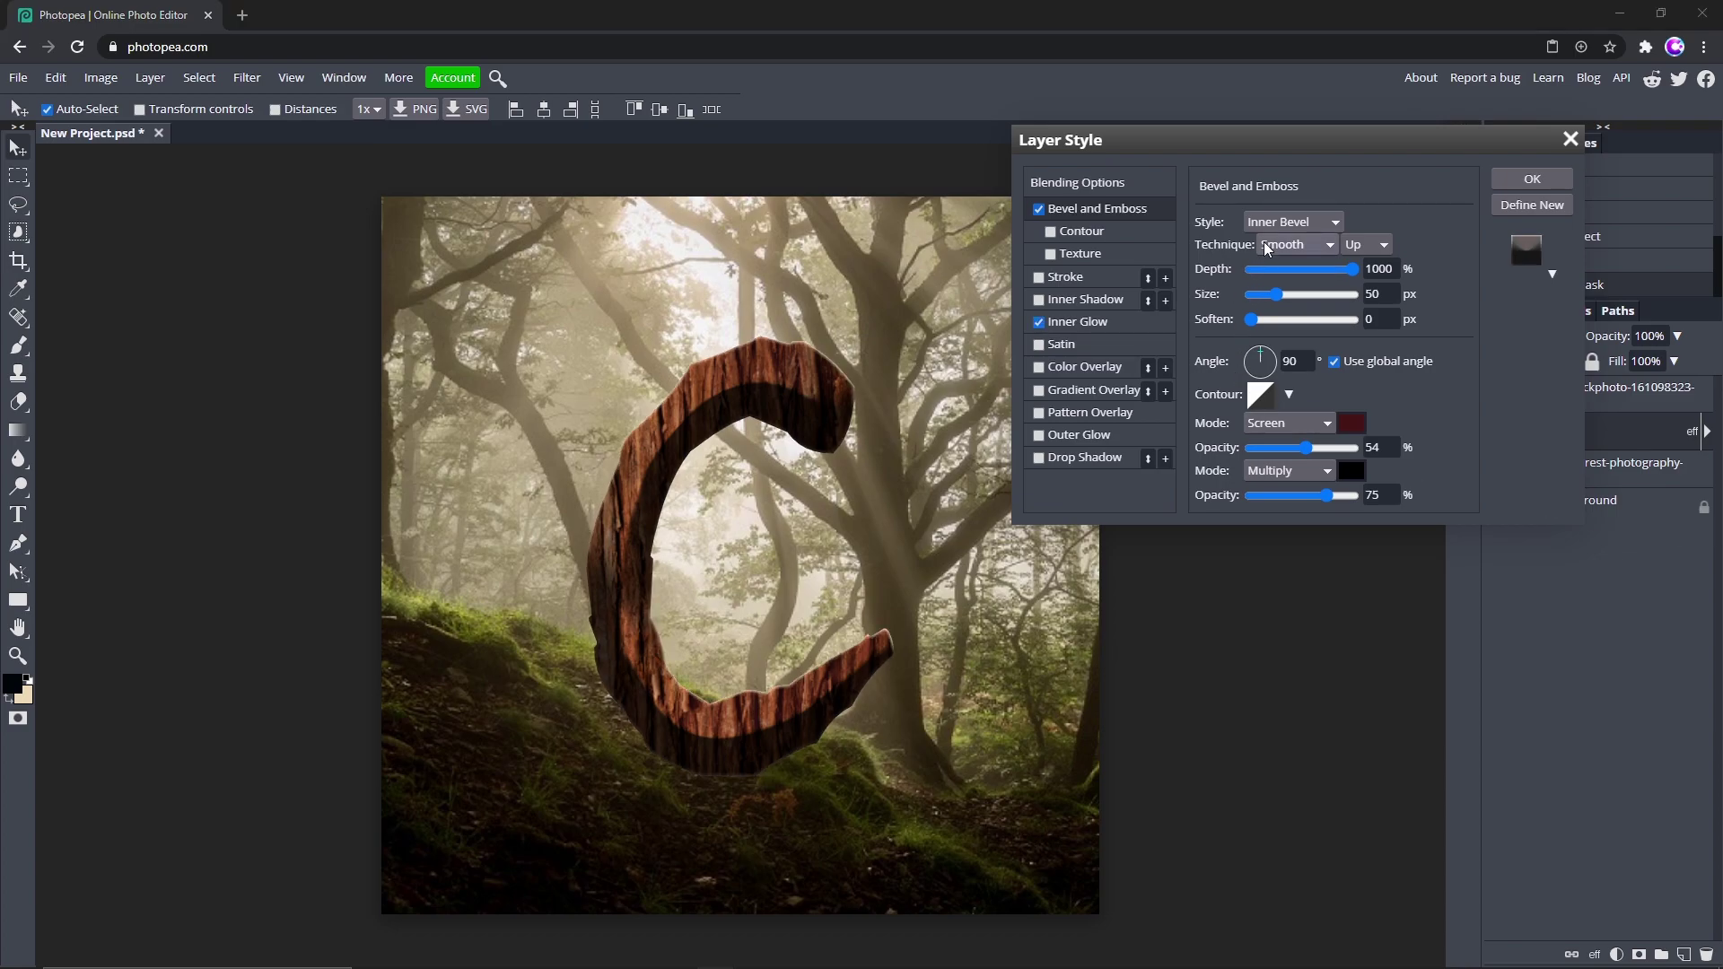
Set the inner glow to white Color Dodge, 48% opacity, 8% spread and 24 px size
{"action": "left_click", "coordinate": [1085, 321]}
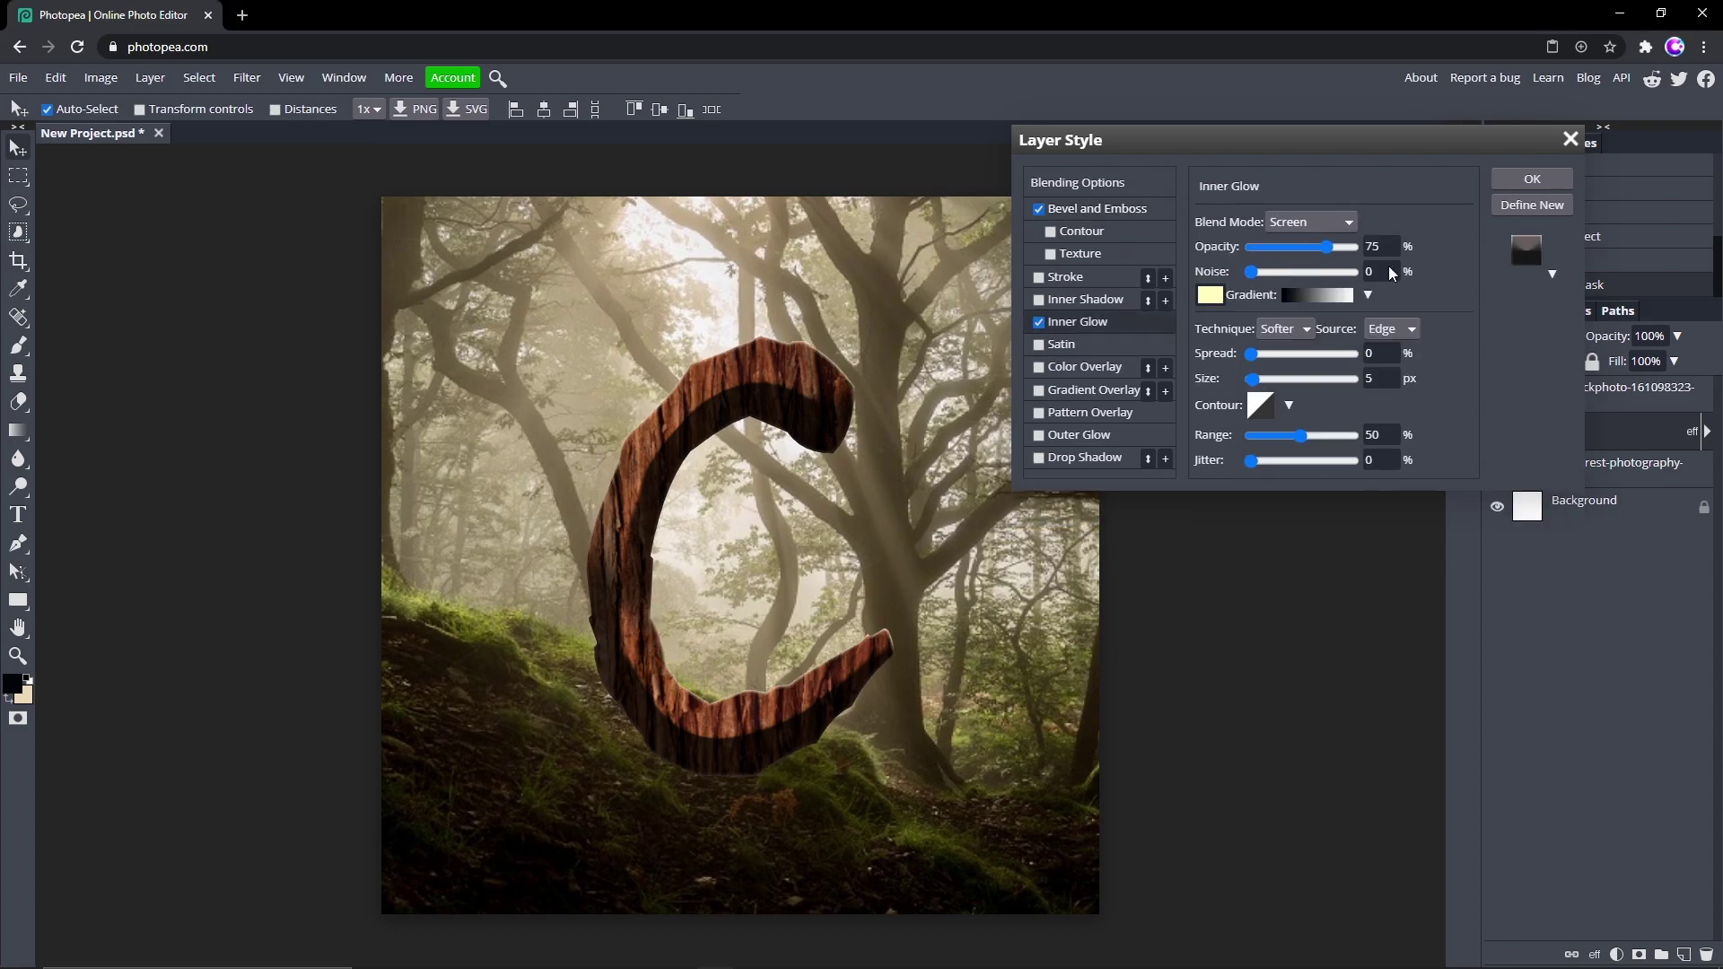
{"action": "left_click", "coordinate": [1311, 221]}
{"action": "left_click", "coordinate": [1311, 409]}
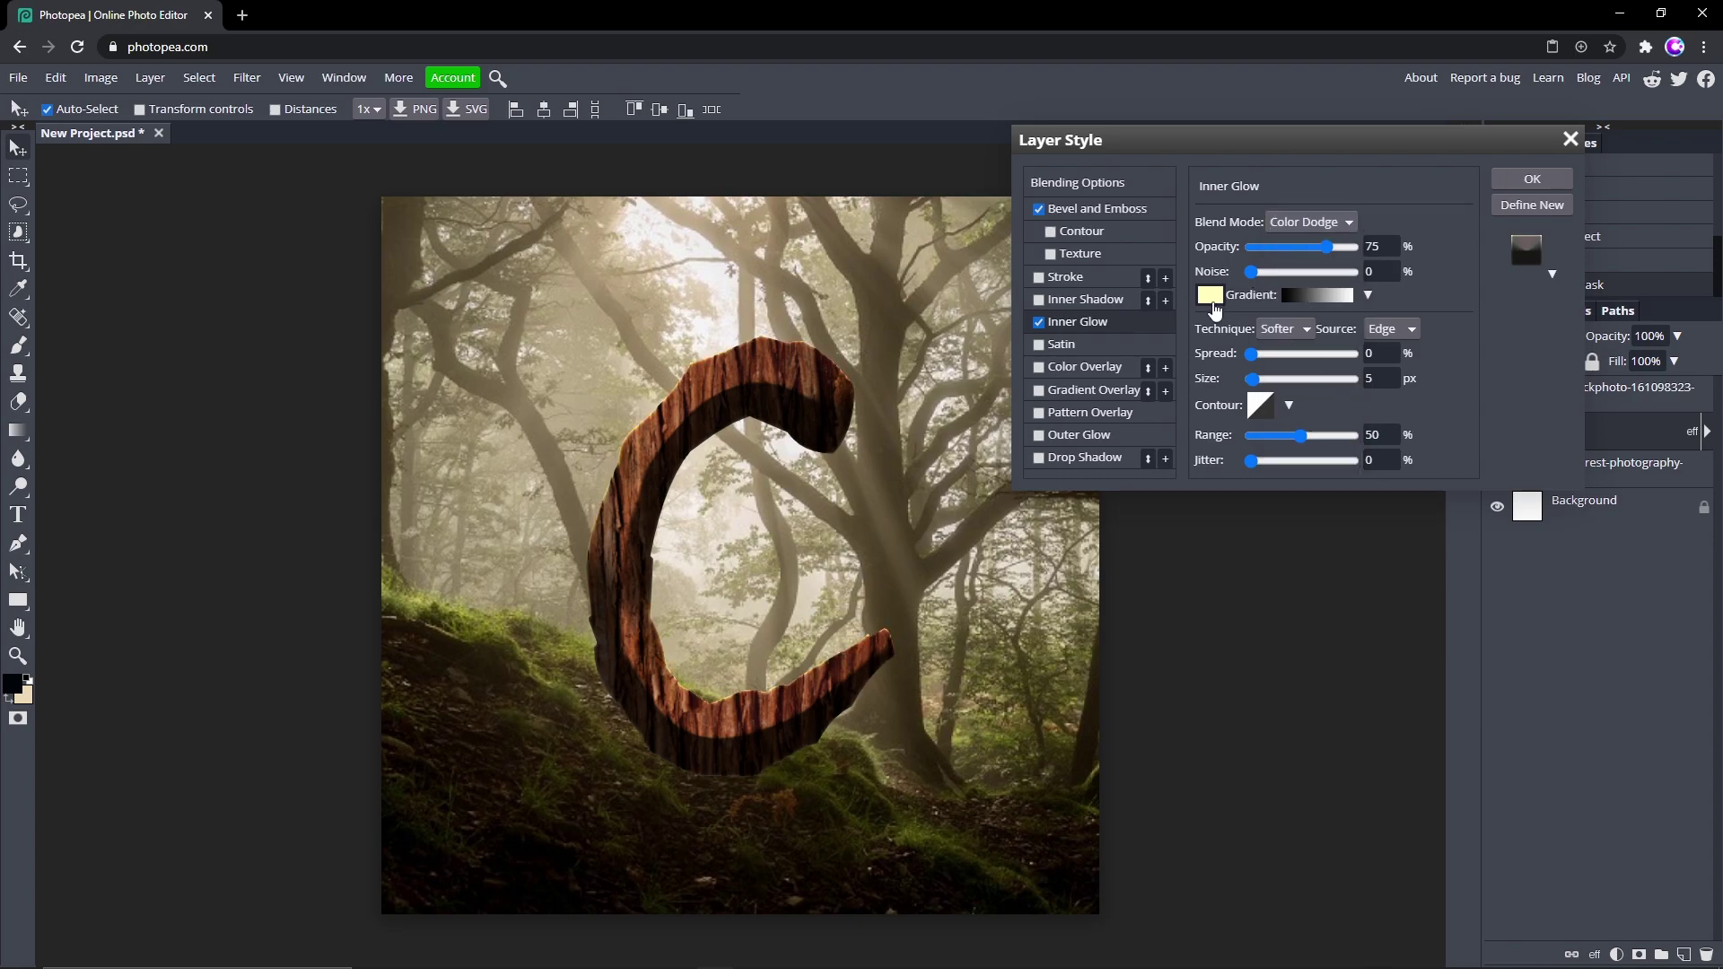
{"action": "left_click", "coordinate": [1212, 299]}
{"action": "left_click_drag", "start_coordinate": [401, 439], "coordinate": [284, 377]}
{"action": "left_click", "coordinate": [582, 587]}
{"action": "left_click_drag", "start_coordinate": [1332, 250], "coordinate": [1297, 256]}
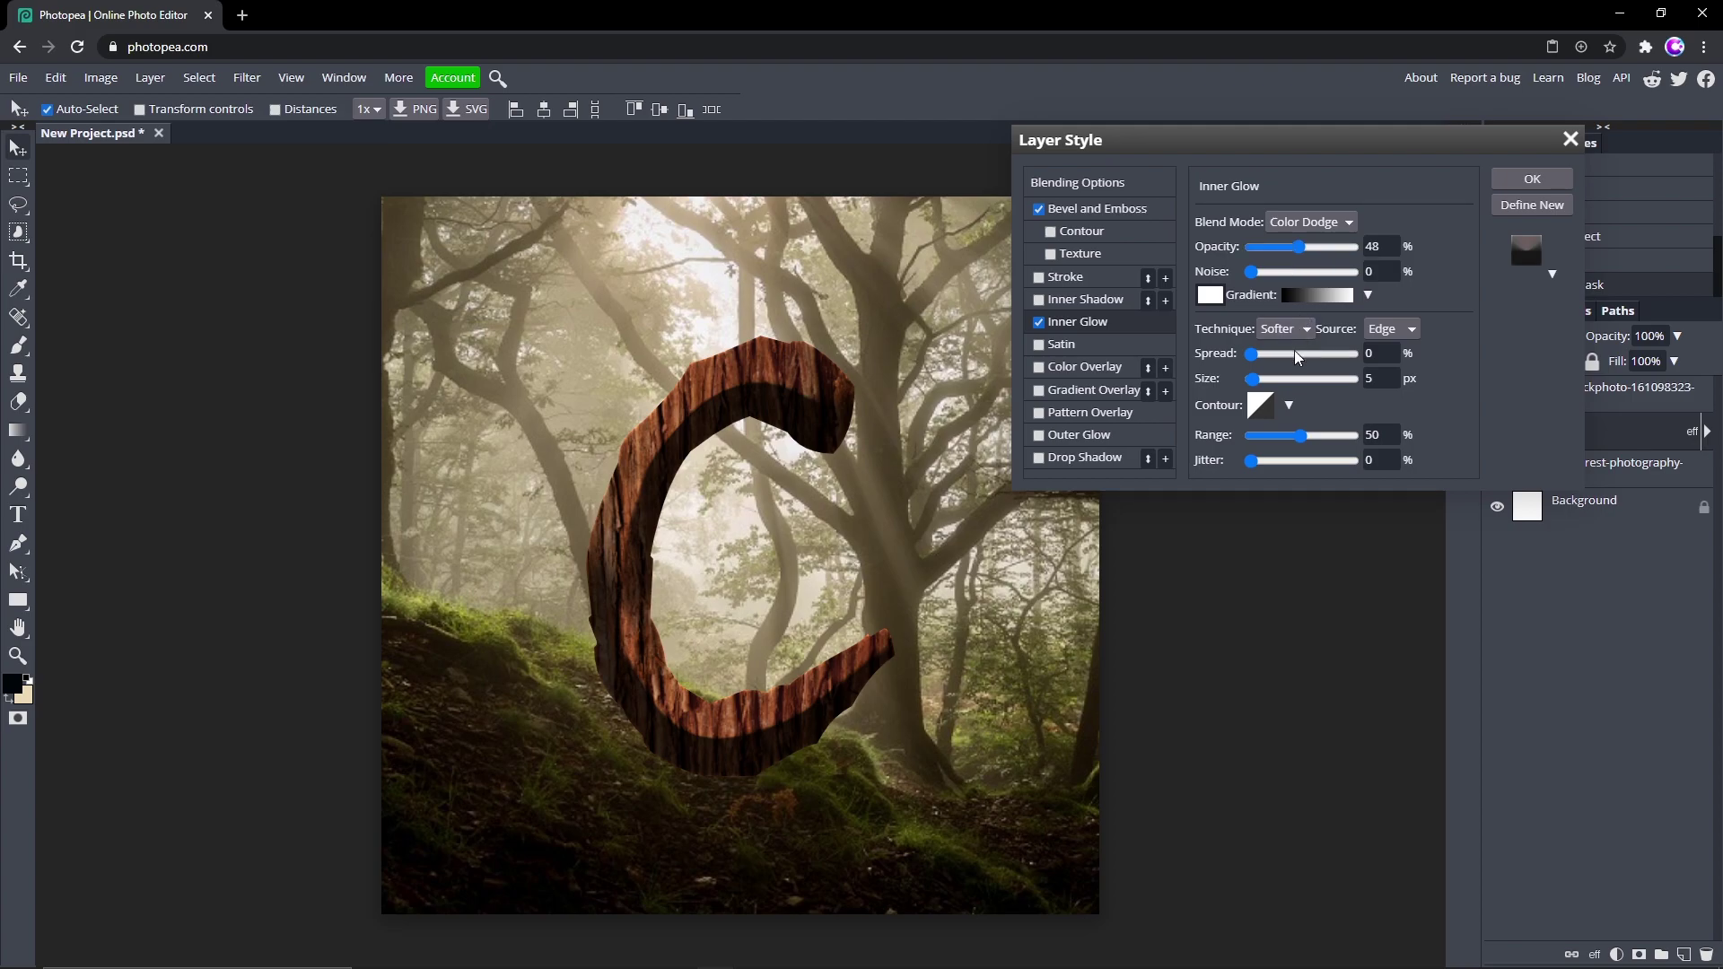
{"action": "left_click", "coordinate": [1260, 353]}
{"action": "left_click_drag", "start_coordinate": [1260, 353], "coordinate": [1266, 388]}
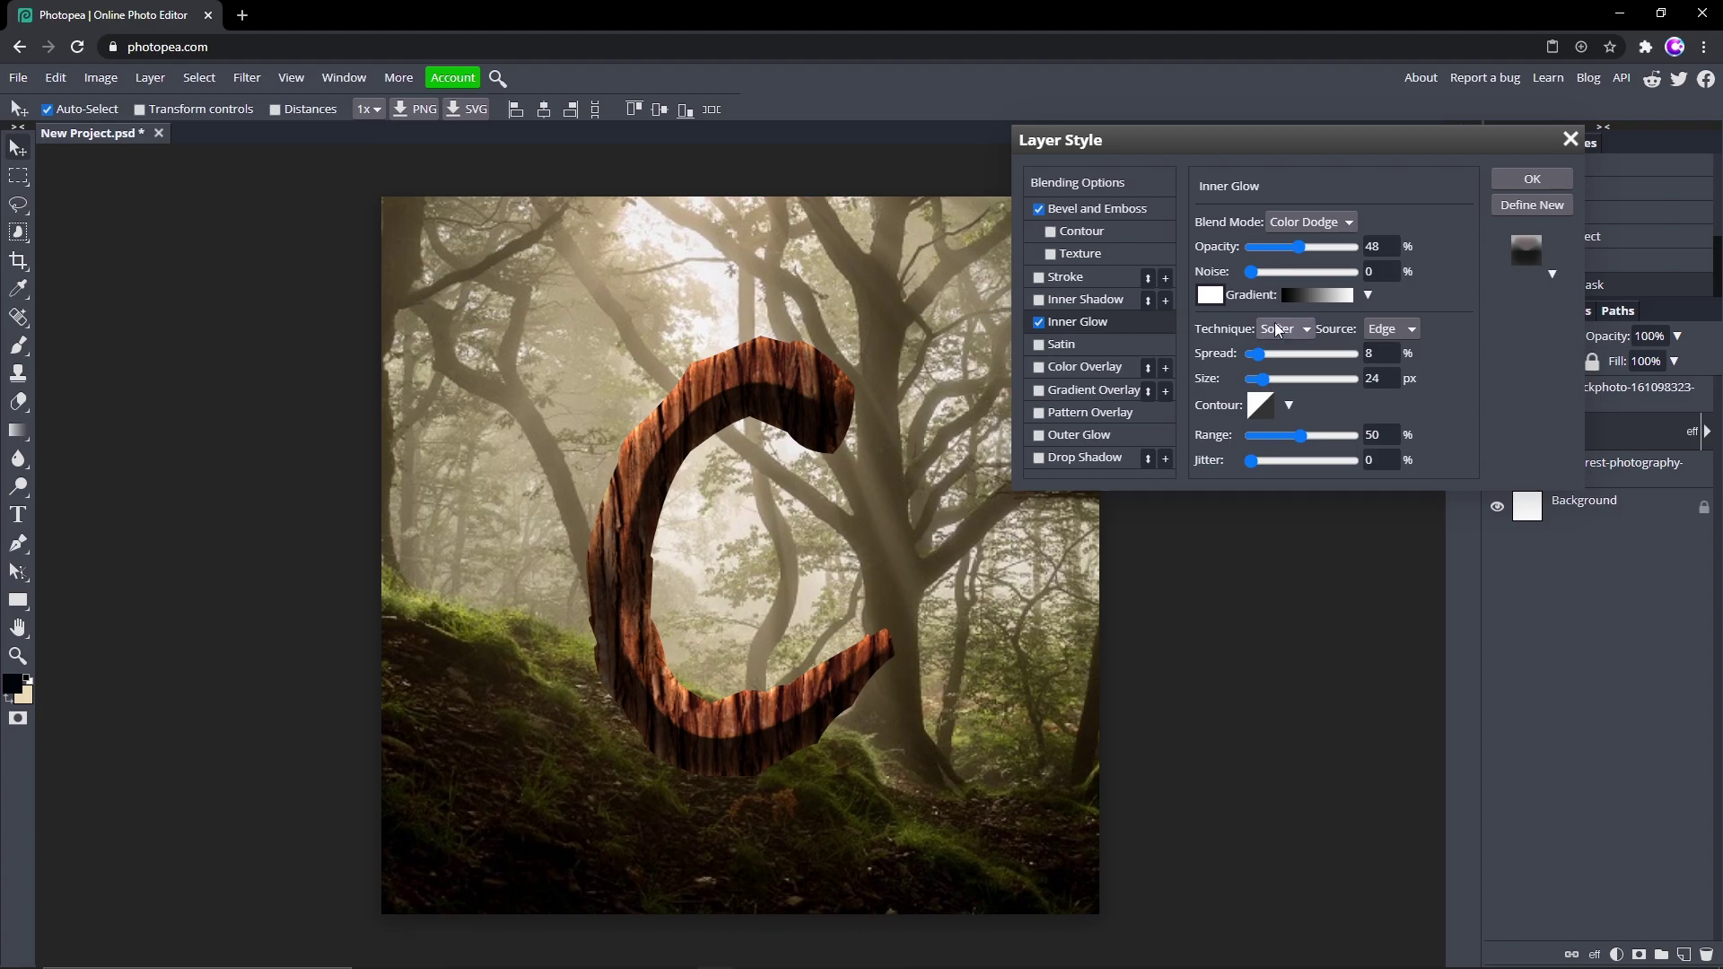
Enable a Normal-mode drop shadow on the C at 70% opacity
{"action": "left_click", "coordinate": [1039, 459]}
{"action": "left_click", "coordinate": [1078, 460]}
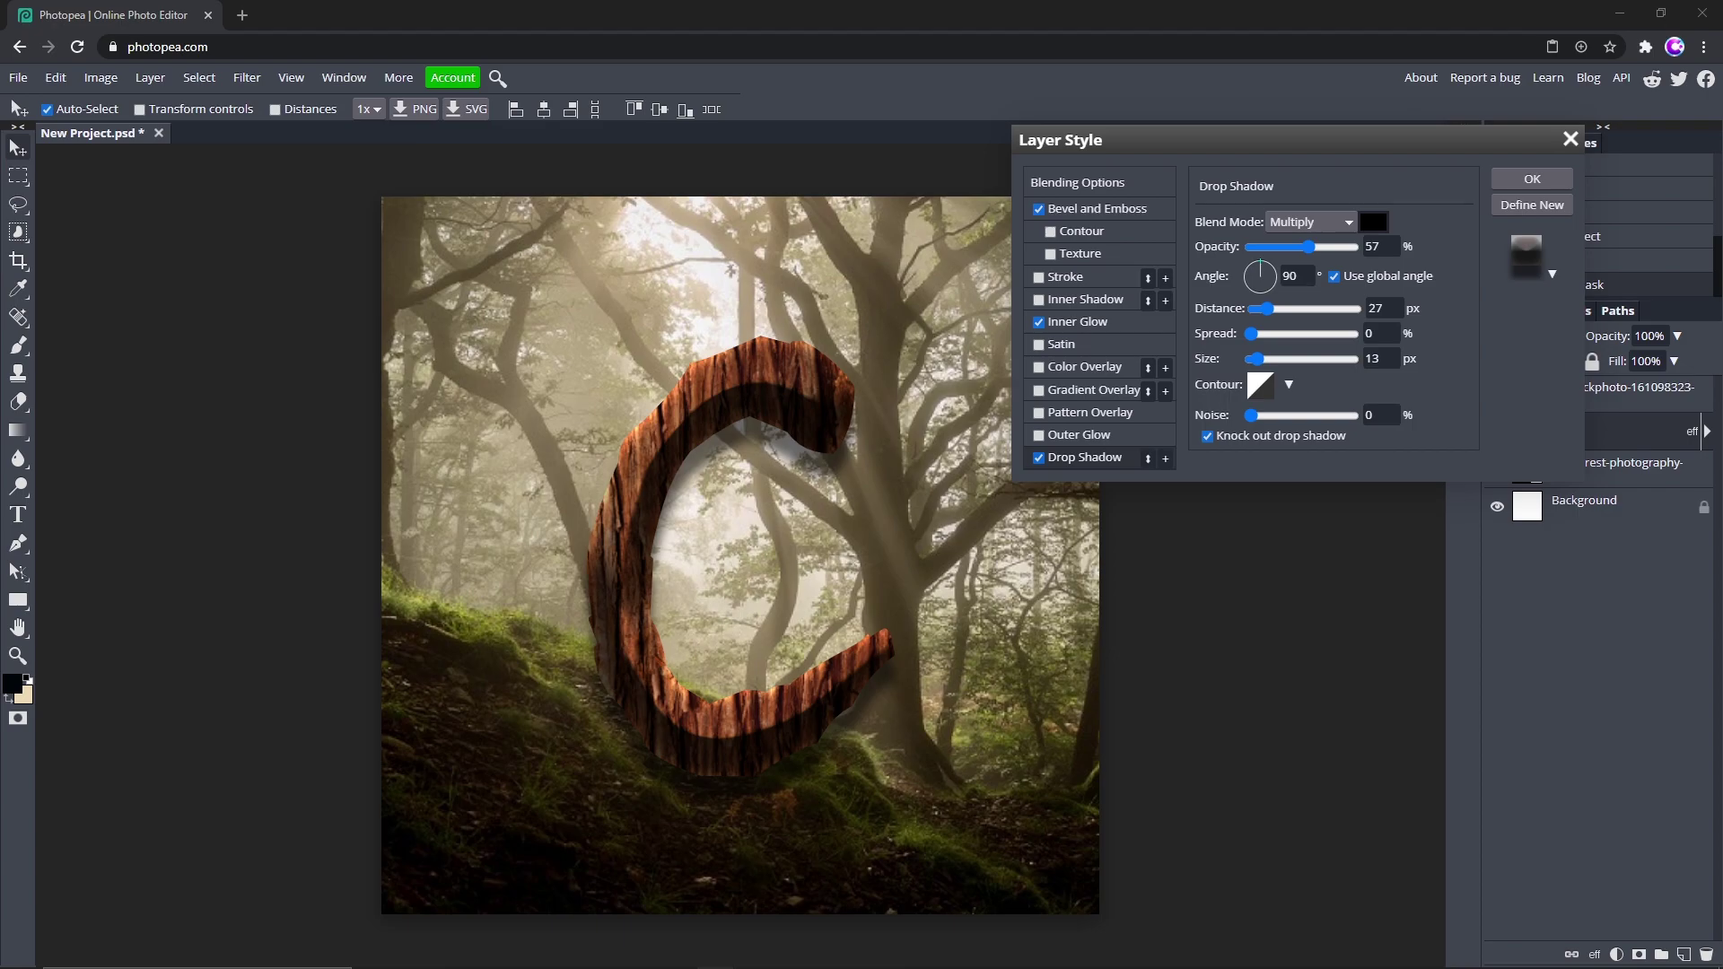
{"action": "left_click", "coordinate": [1311, 221]}
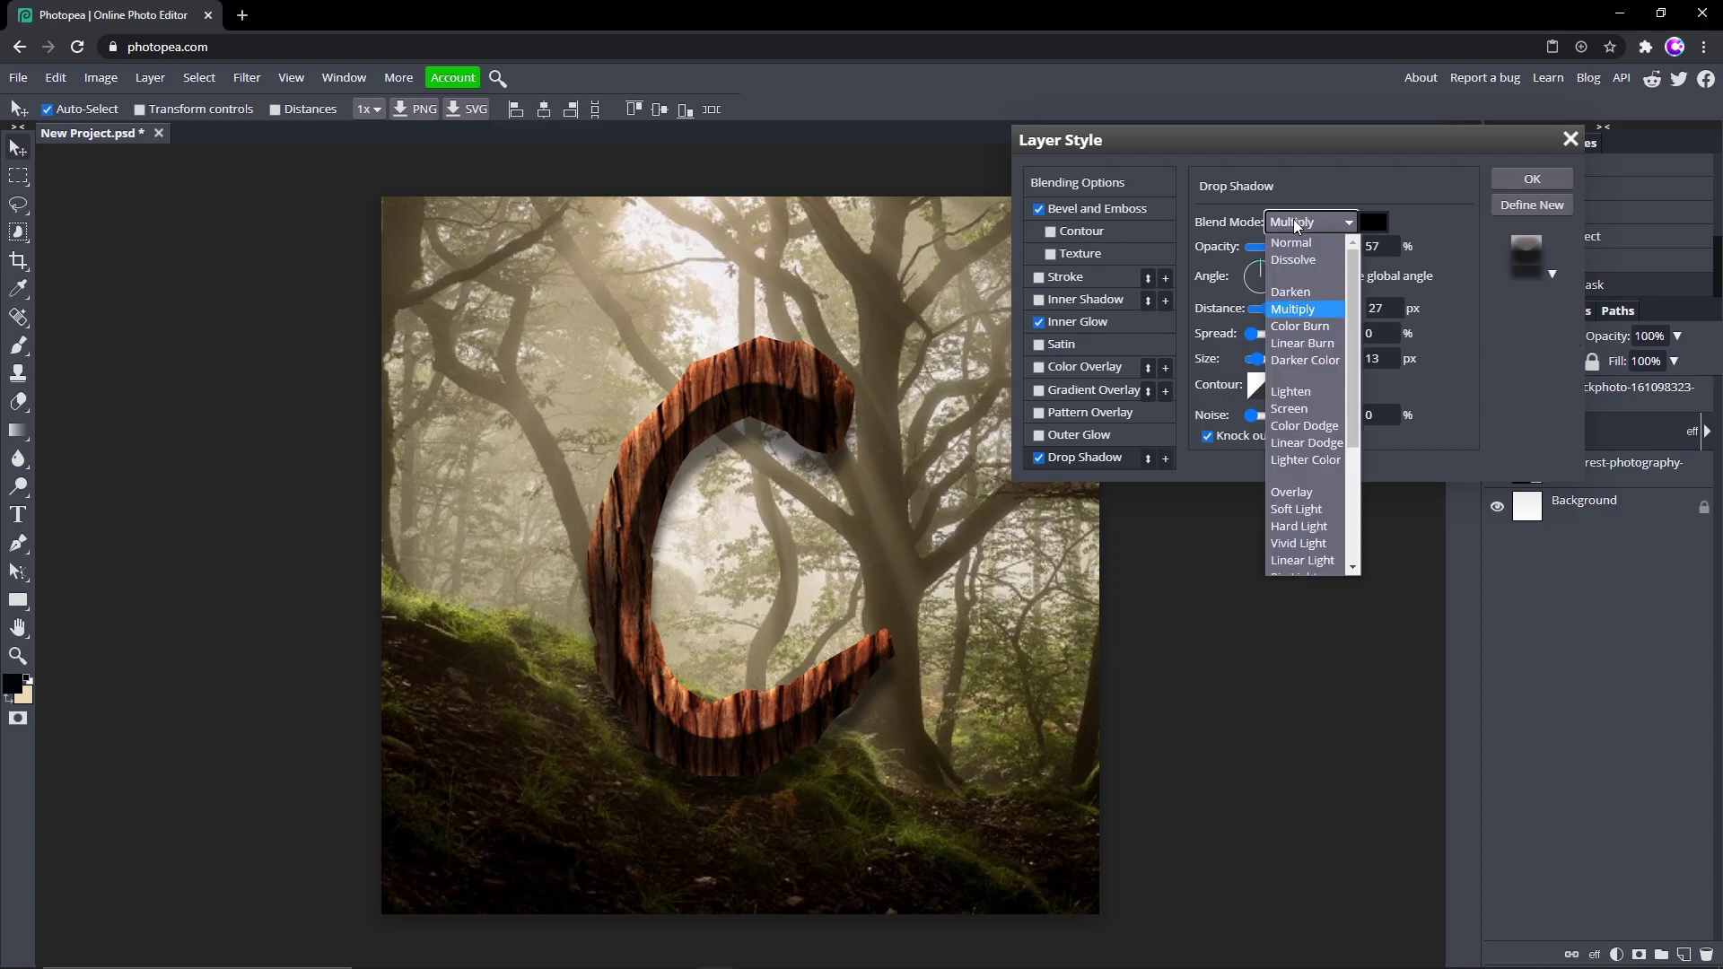
{"action": "left_click", "coordinate": [1309, 237]}
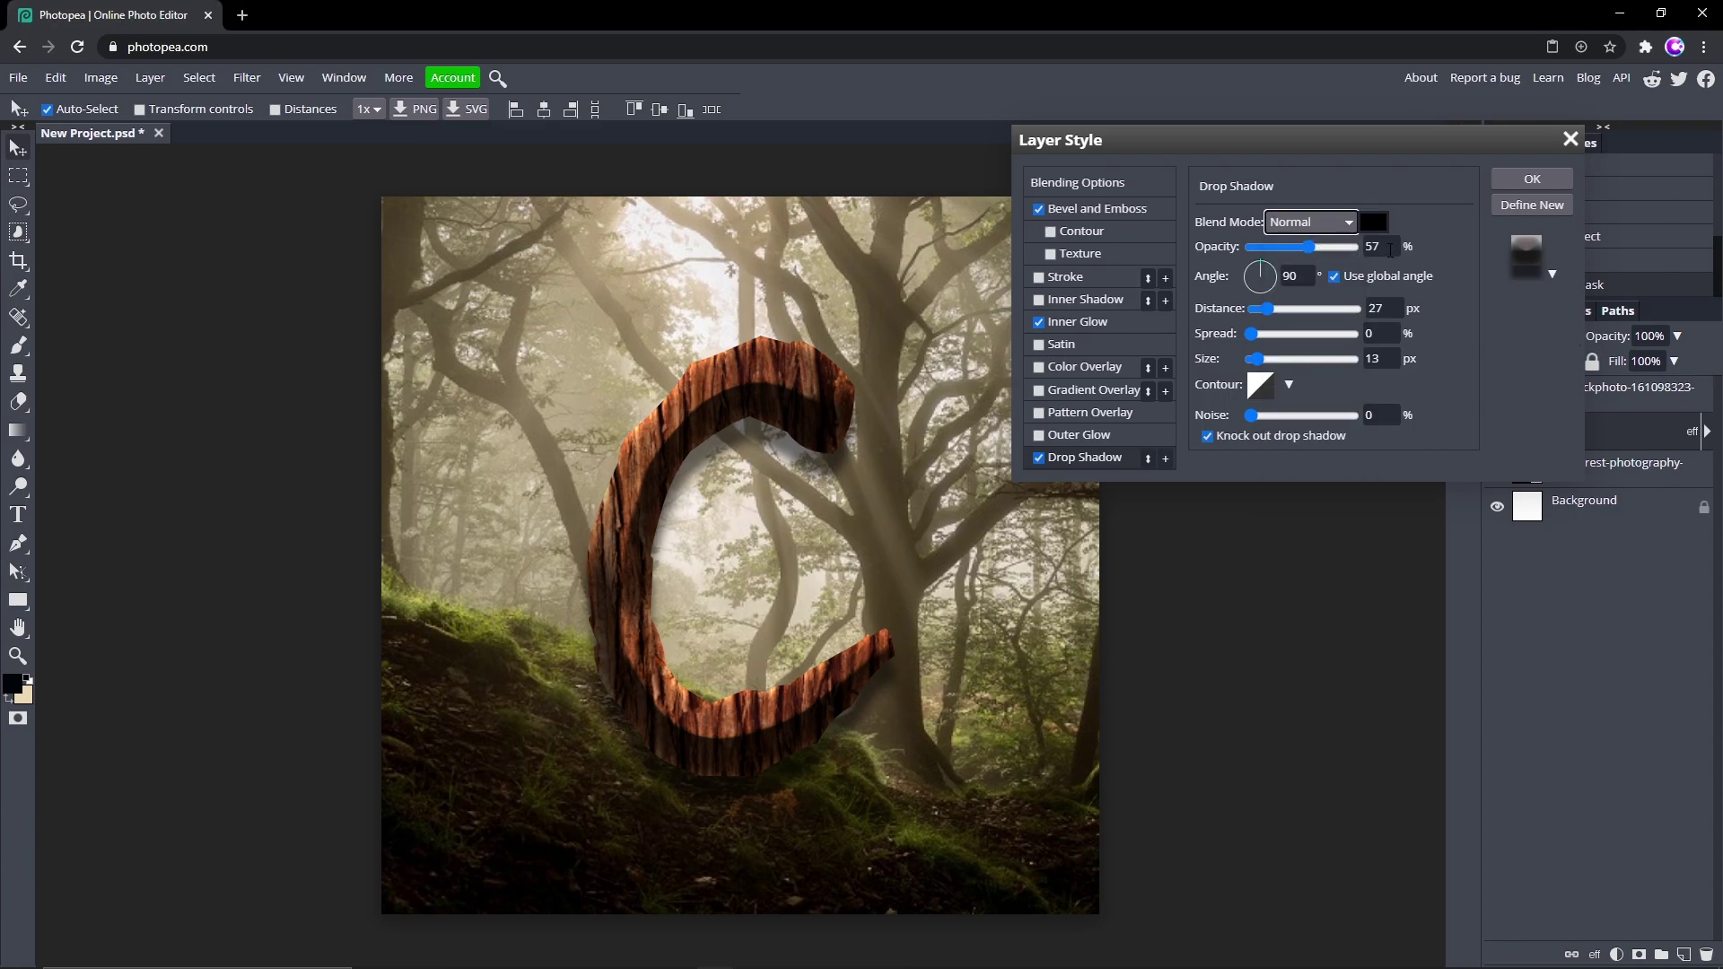
{"action": "double_click", "coordinate": [1390, 249]}
{"action": "type", "text": "70"}
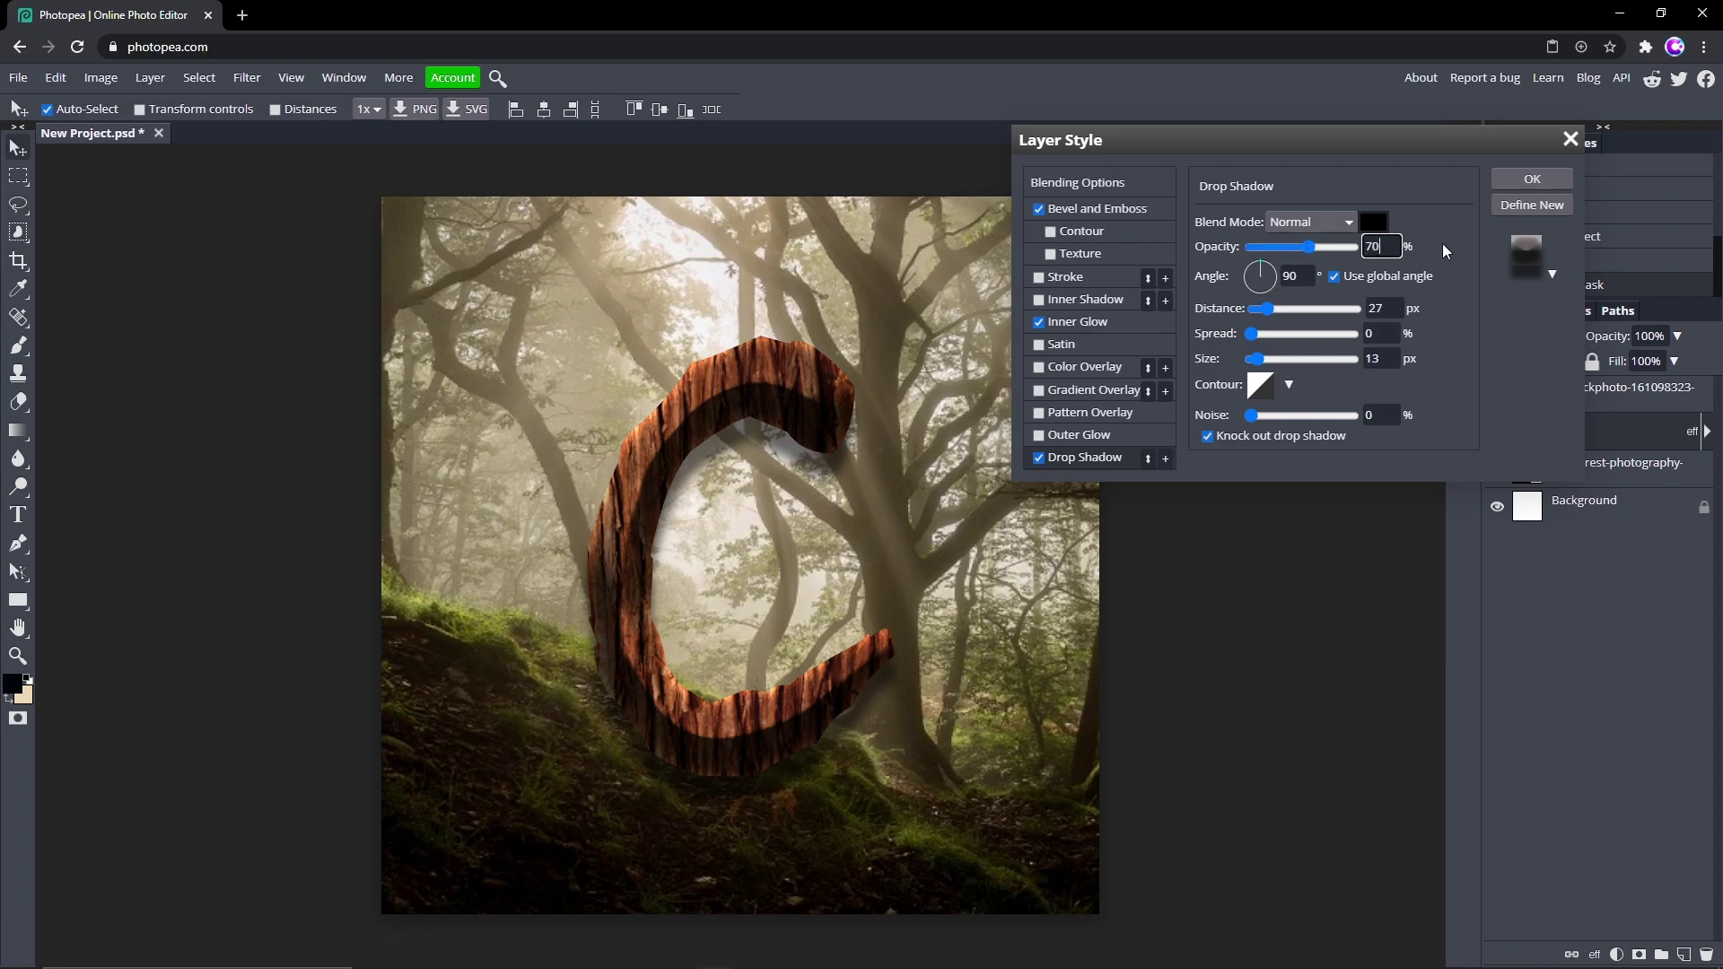
{"action": "key", "text": "Return"}
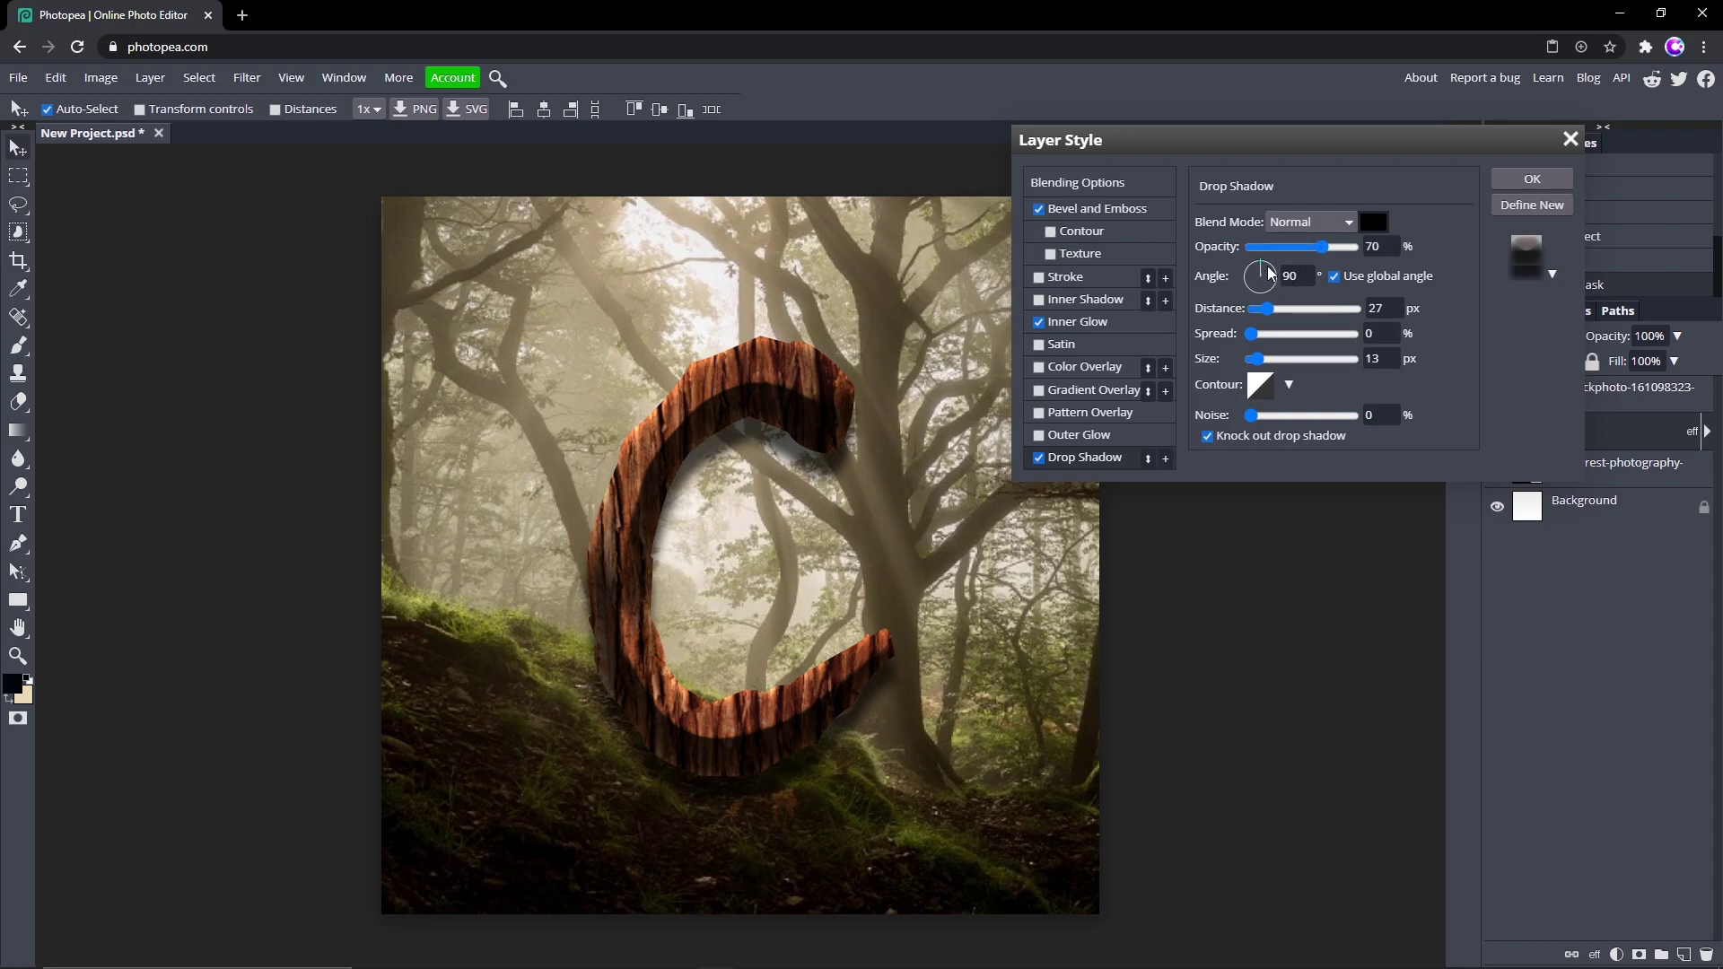
Set the shadow distance to 450 px and opacity to 66%, then apply the layer style
{"action": "left_click_drag", "start_coordinate": [1269, 310], "coordinate": [1401, 310]}
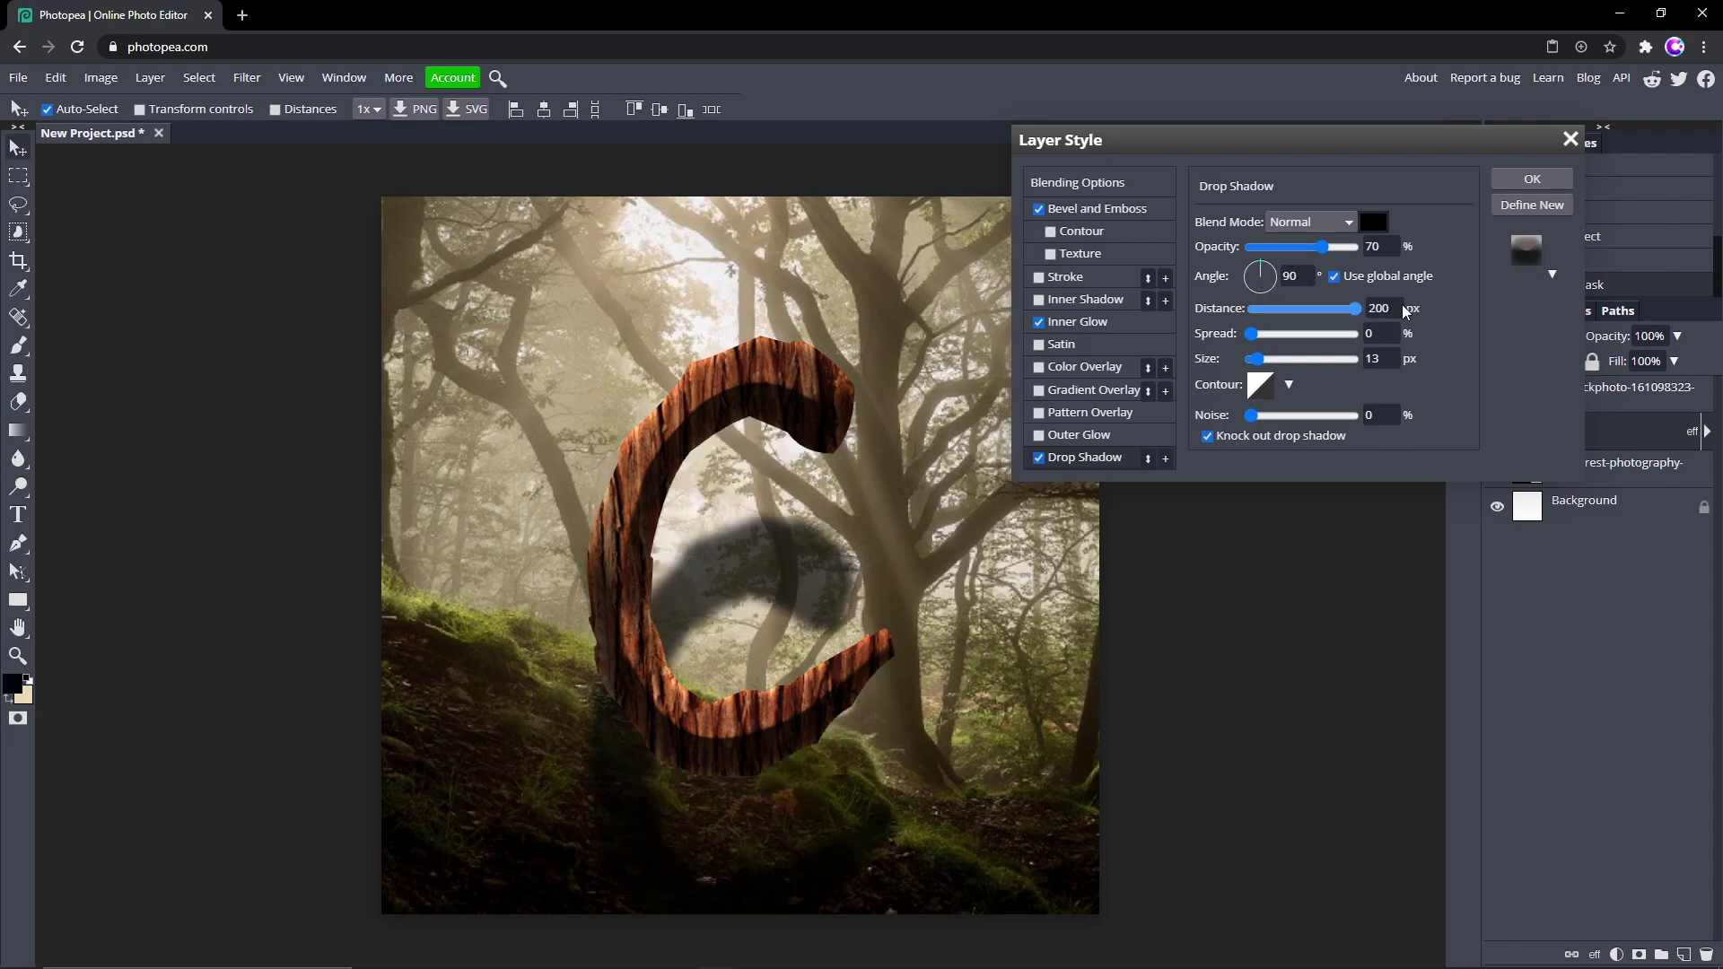
{"action": "double_click", "coordinate": [1379, 308]}
{"action": "type", "text": "4"}
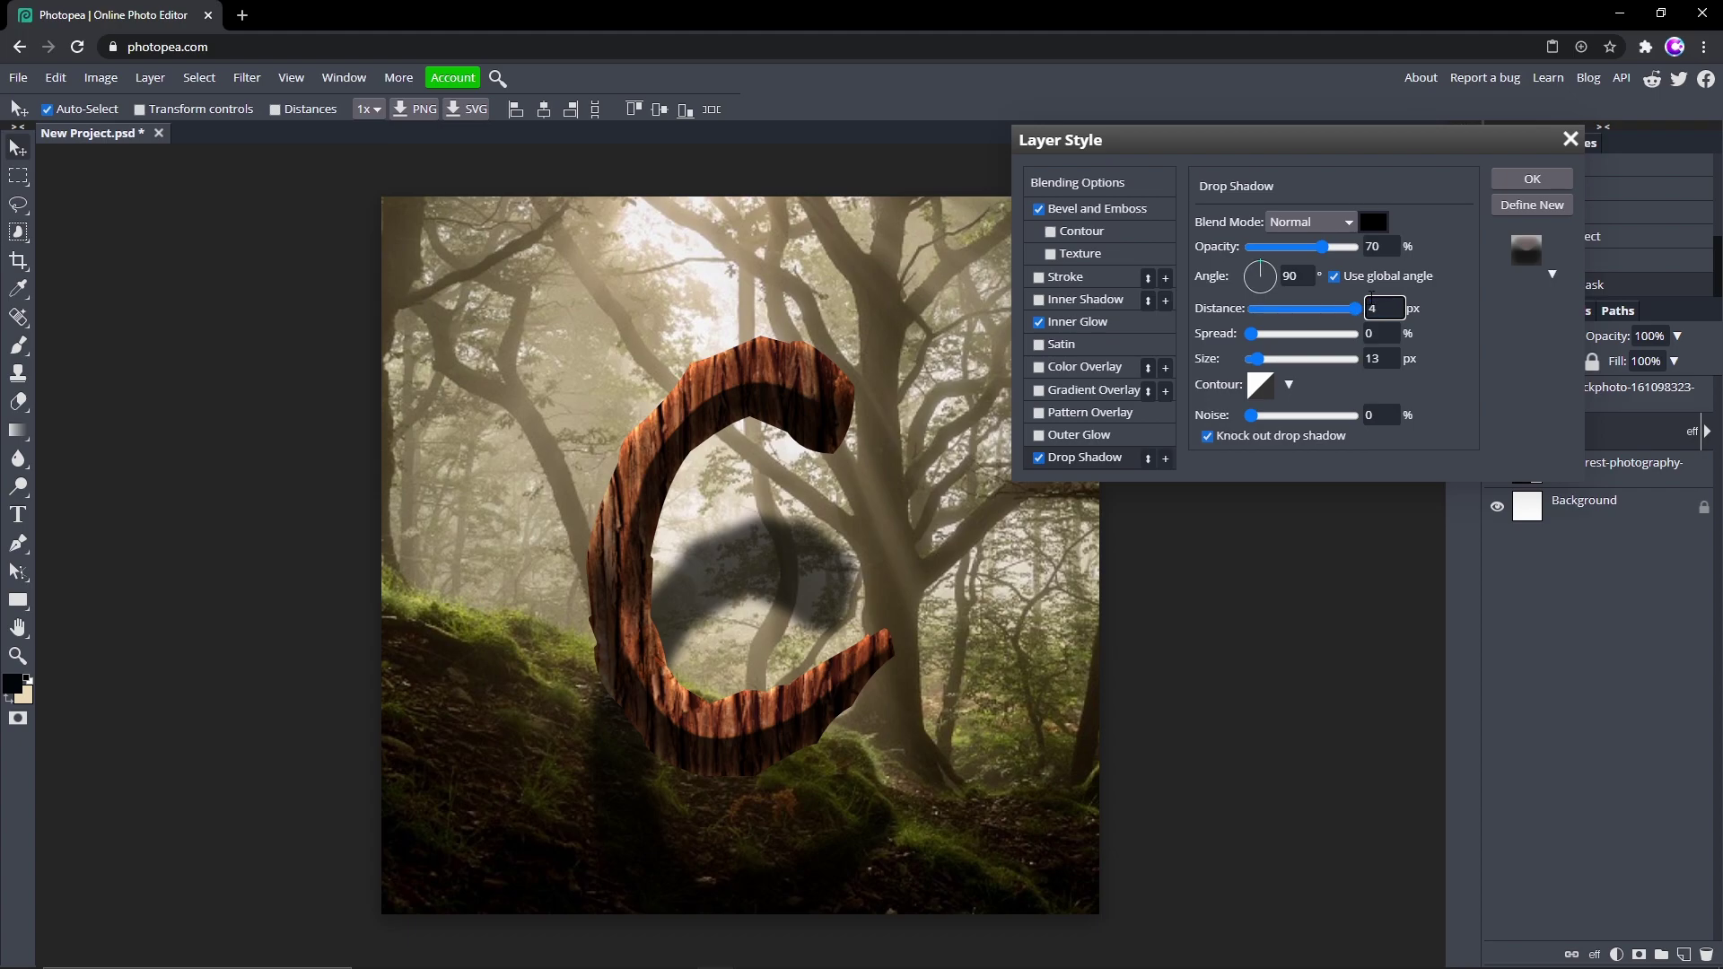
{"action": "type", "text": "00"}
{"action": "key", "text": "Return"}
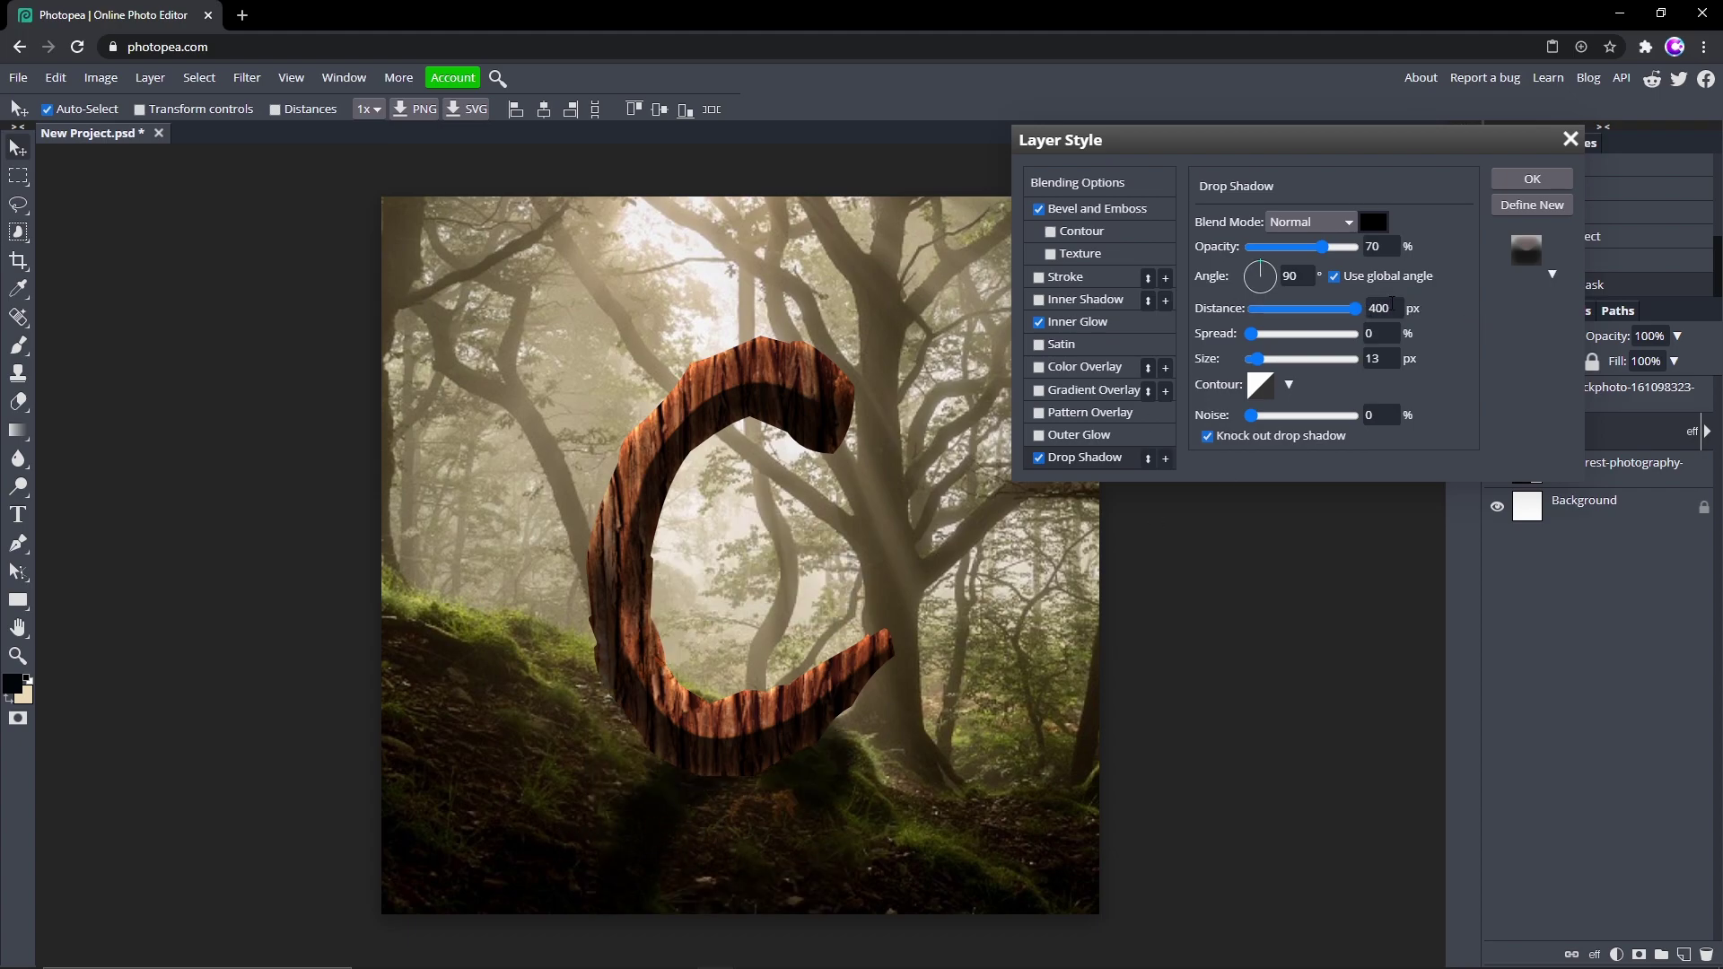
{"action": "left_click", "coordinate": [1337, 309]}
{"action": "type", "text": "450"}
{"action": "key", "text": "Return"}
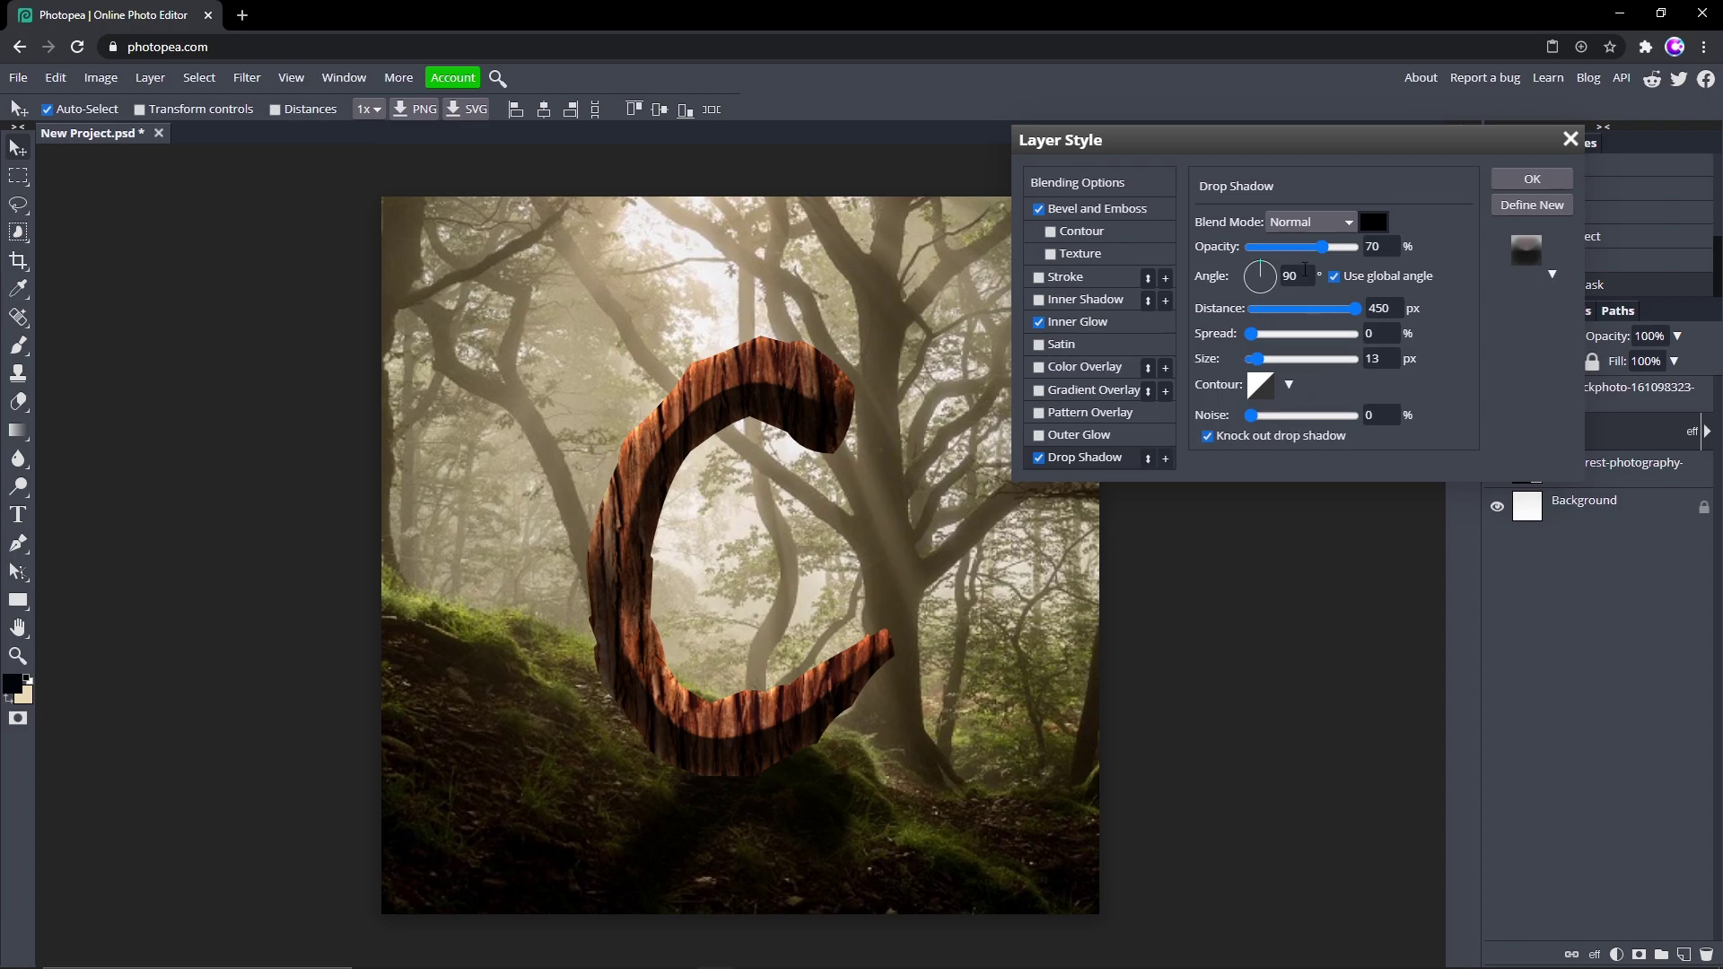
{"action": "left_click_drag", "start_coordinate": [1322, 247], "coordinate": [1312, 246]}
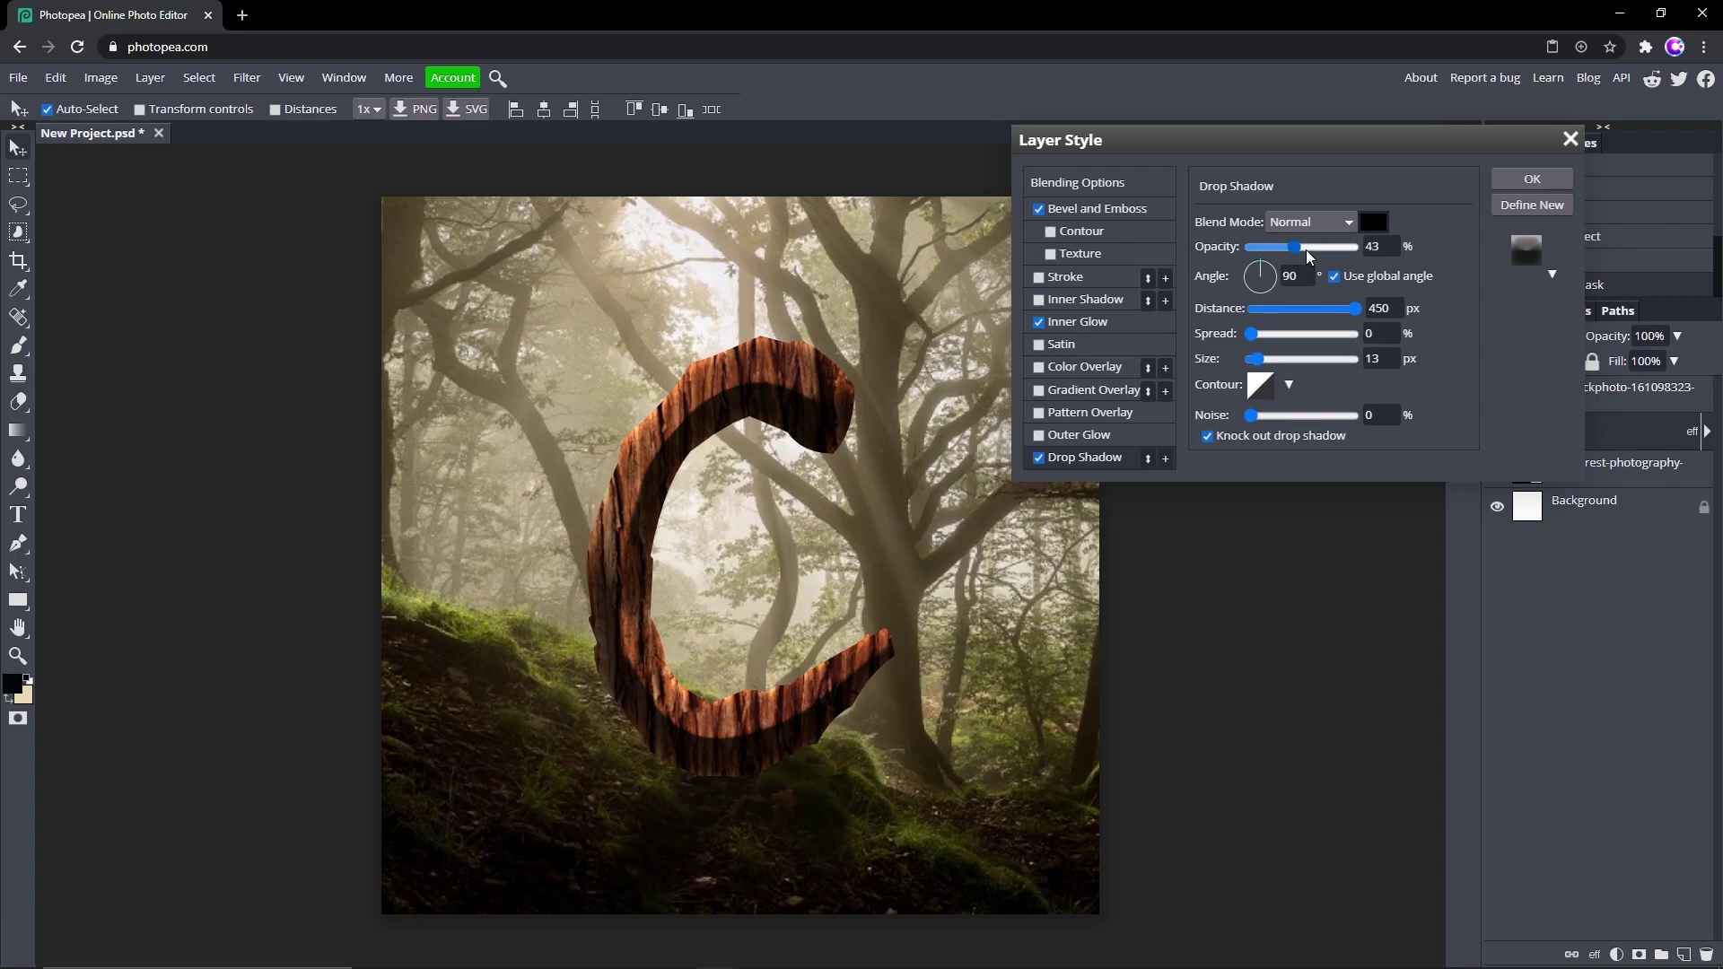
{"action": "left_click", "coordinate": [1307, 248]}
{"action": "left_click", "coordinate": [1317, 249]}
{"action": "left_click", "coordinate": [1532, 180]}
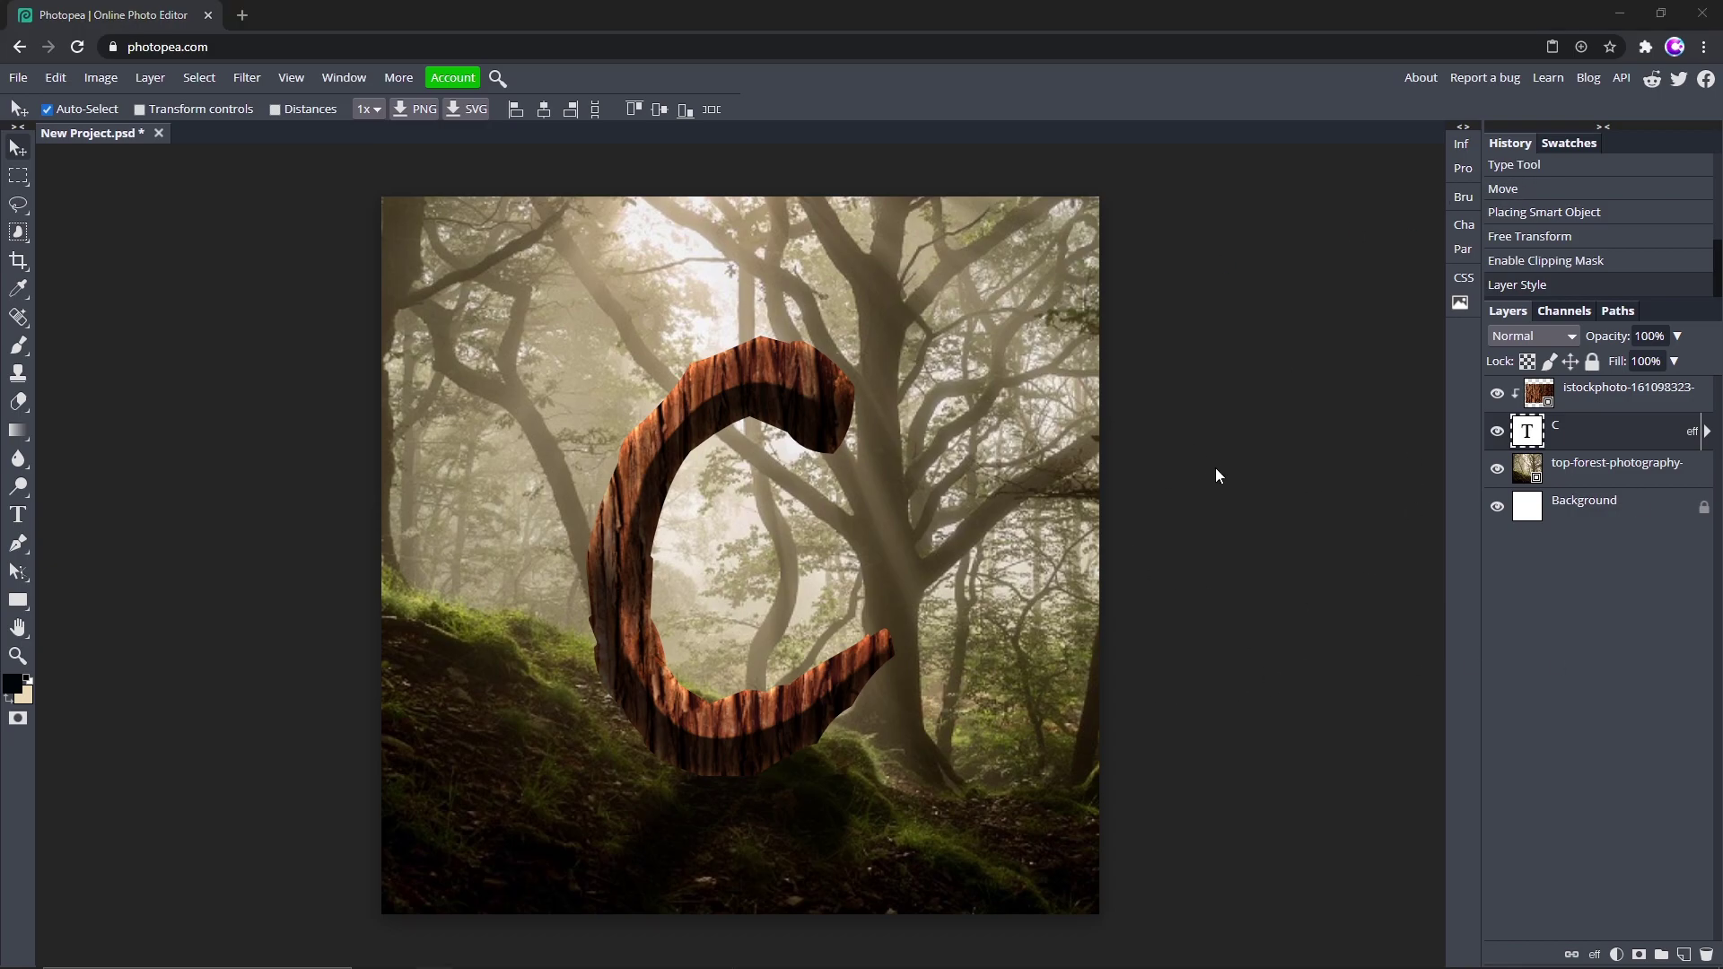
Place the sun-flare image above the bark layer and blend it in Screen mode
{"action": "left_click", "coordinate": [1602, 412]}
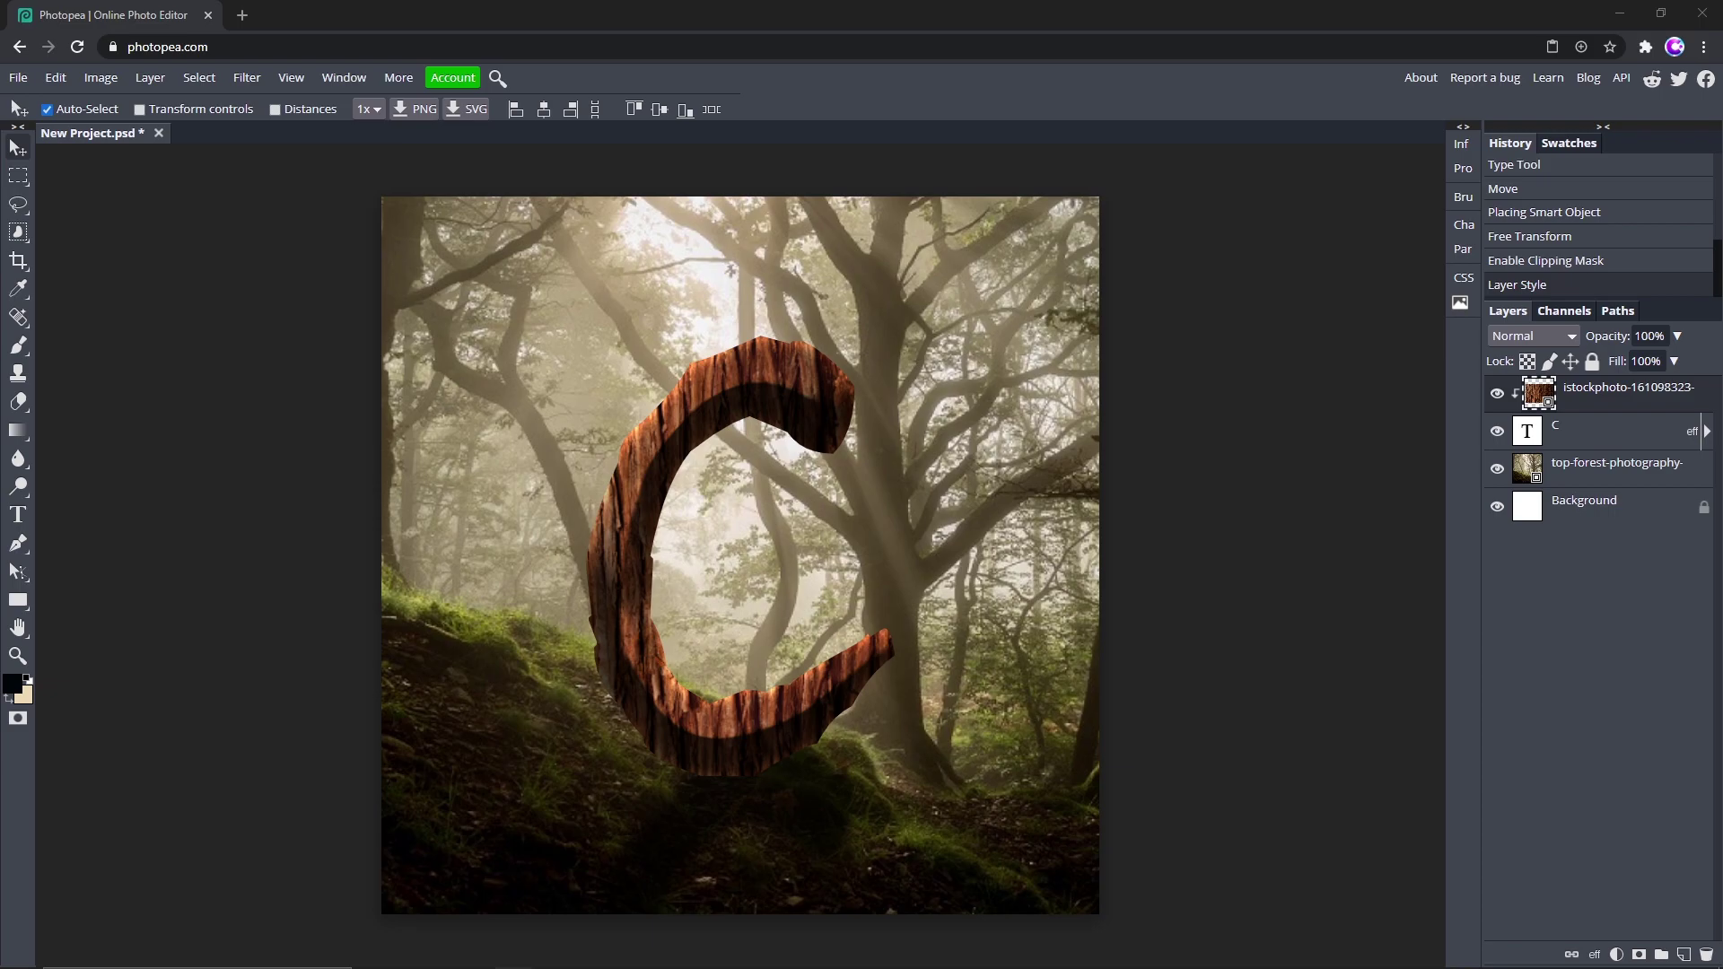
{"action": "left_click_drag", "start_coordinate": [0, 449], "coordinate": [794, 204]}
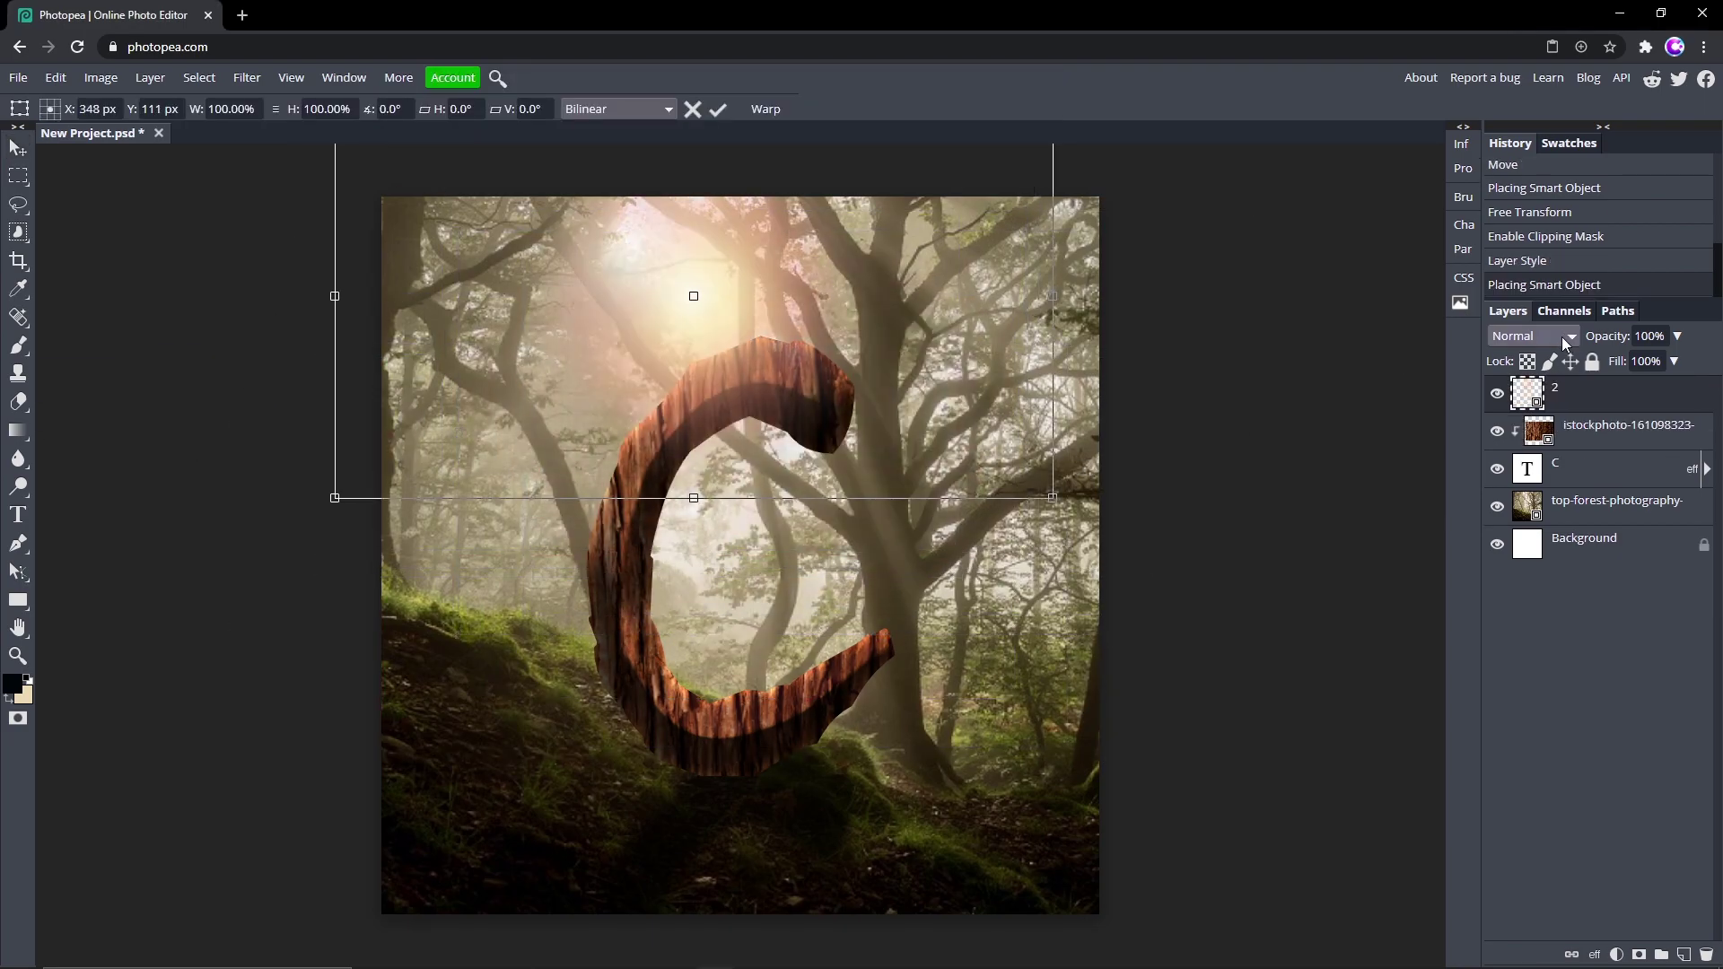
{"action": "left_click", "coordinate": [1553, 338]}
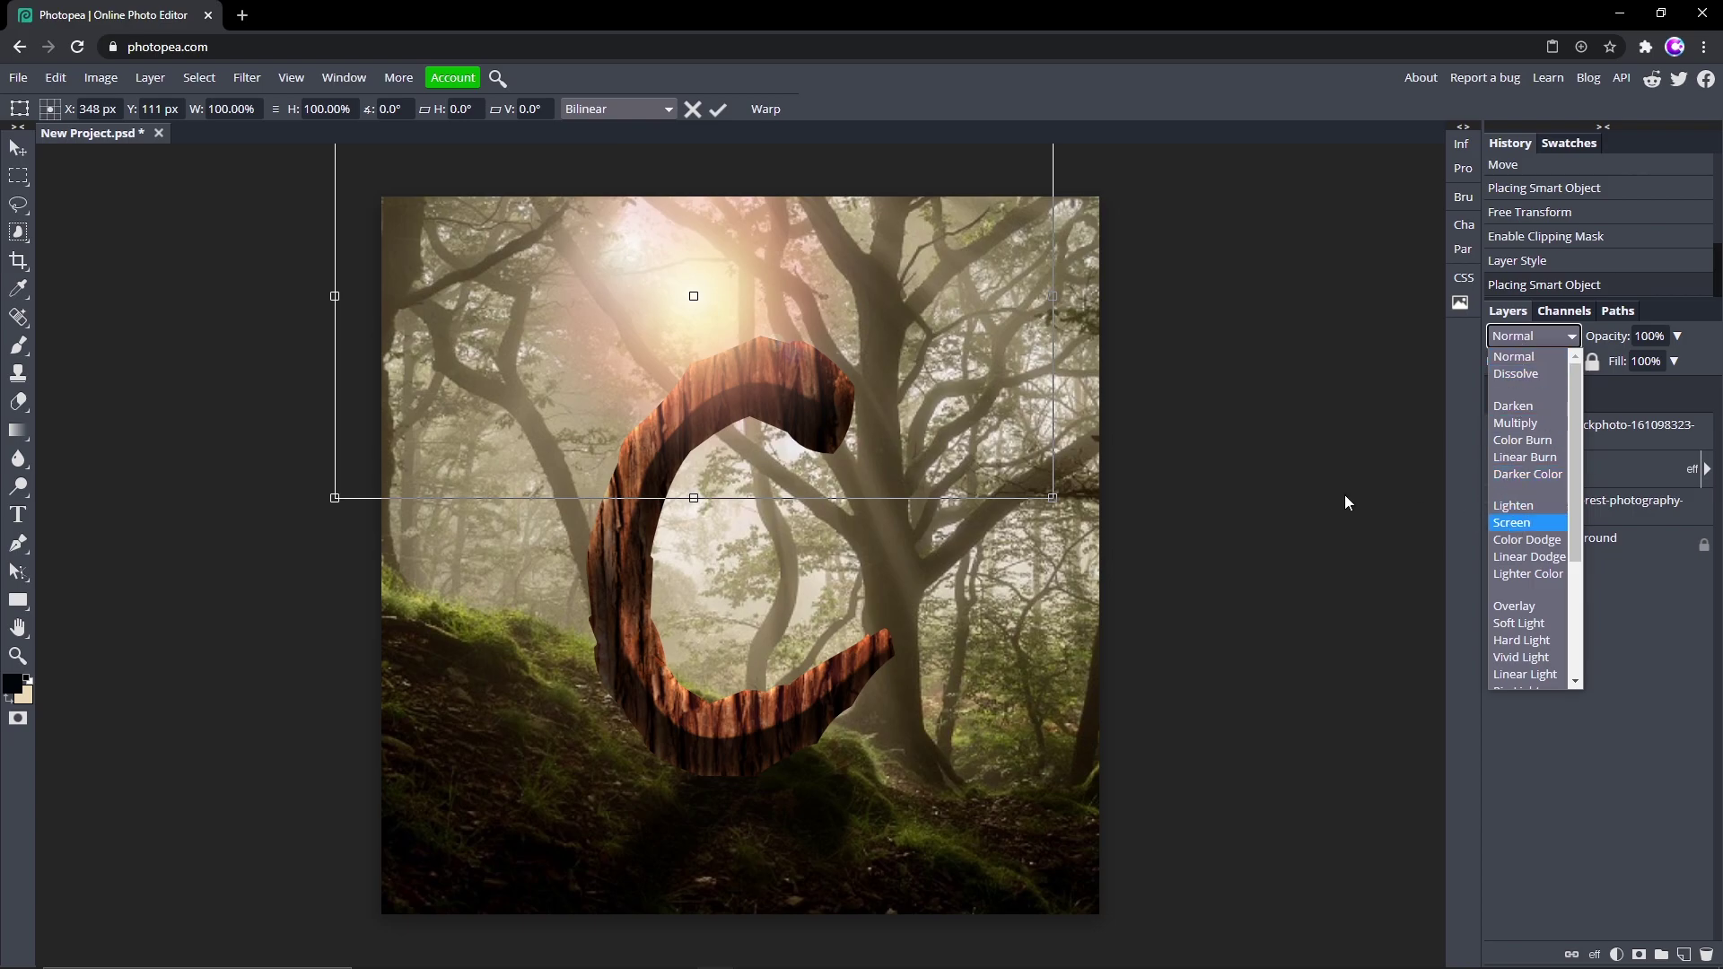
{"action": "key", "text": "Return"}
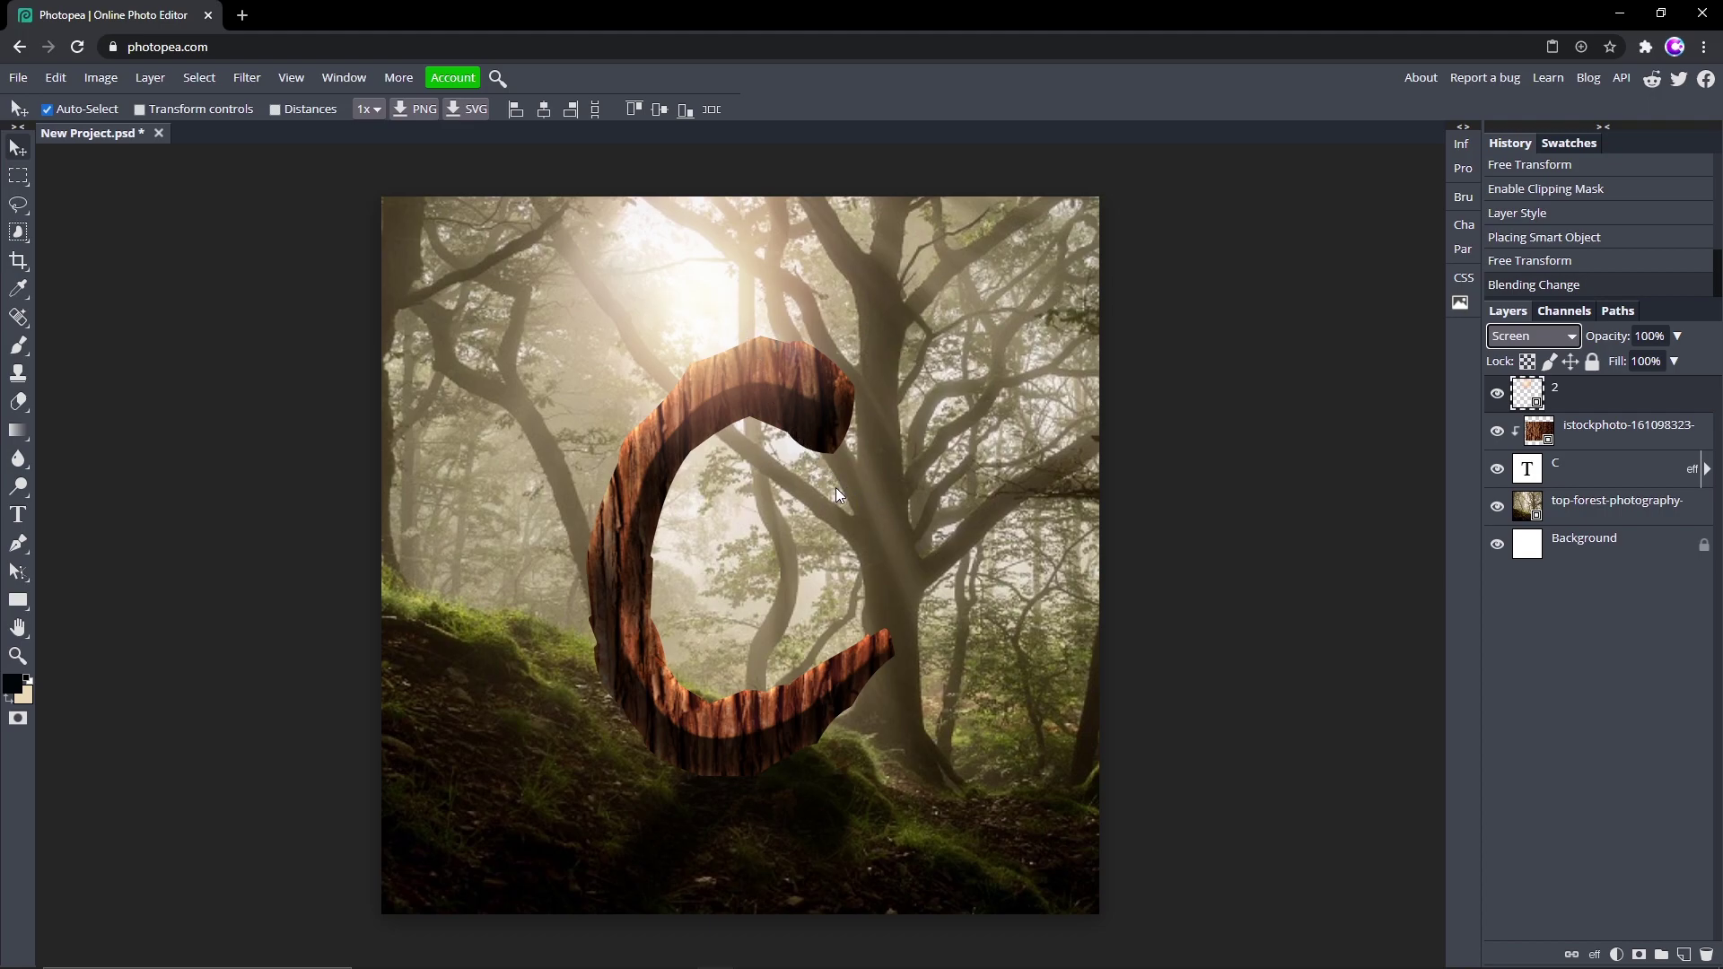
Move the flare toward the top of the C and enlarge it to about 127% by 123%
{"action": "left_click_drag", "start_coordinate": [713, 289], "coordinate": [691, 349]}
{"action": "key", "text": "ctrl+t"}
{"action": "mouse_move", "coordinate": [1013, 558]}
{"action": "left_mouse_down"}
{"action": "mouse_move", "coordinate": [1192, 638]}
{"action": "mouse_move", "coordinate": [980, 520]}
{"action": "mouse_move", "coordinate": [1018, 513]}
{"action": "mouse_move", "coordinate": [1000, 534]}
{"action": "left_mouse_up"}
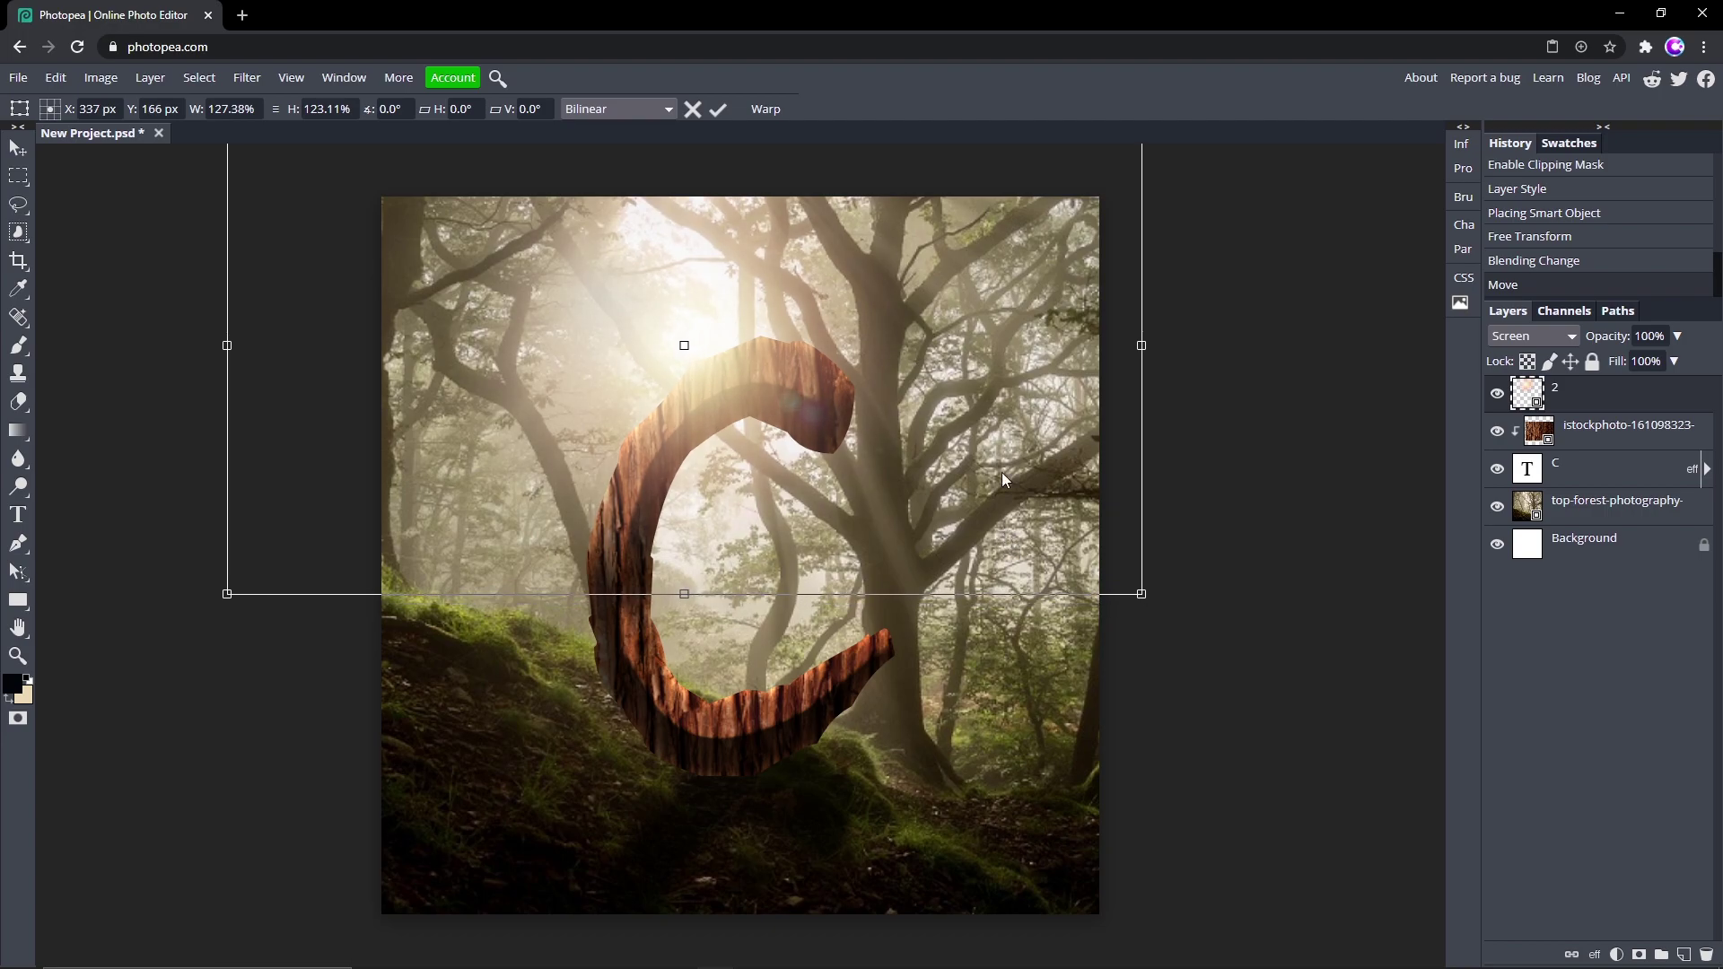
{"action": "left_click", "coordinate": [718, 109]}
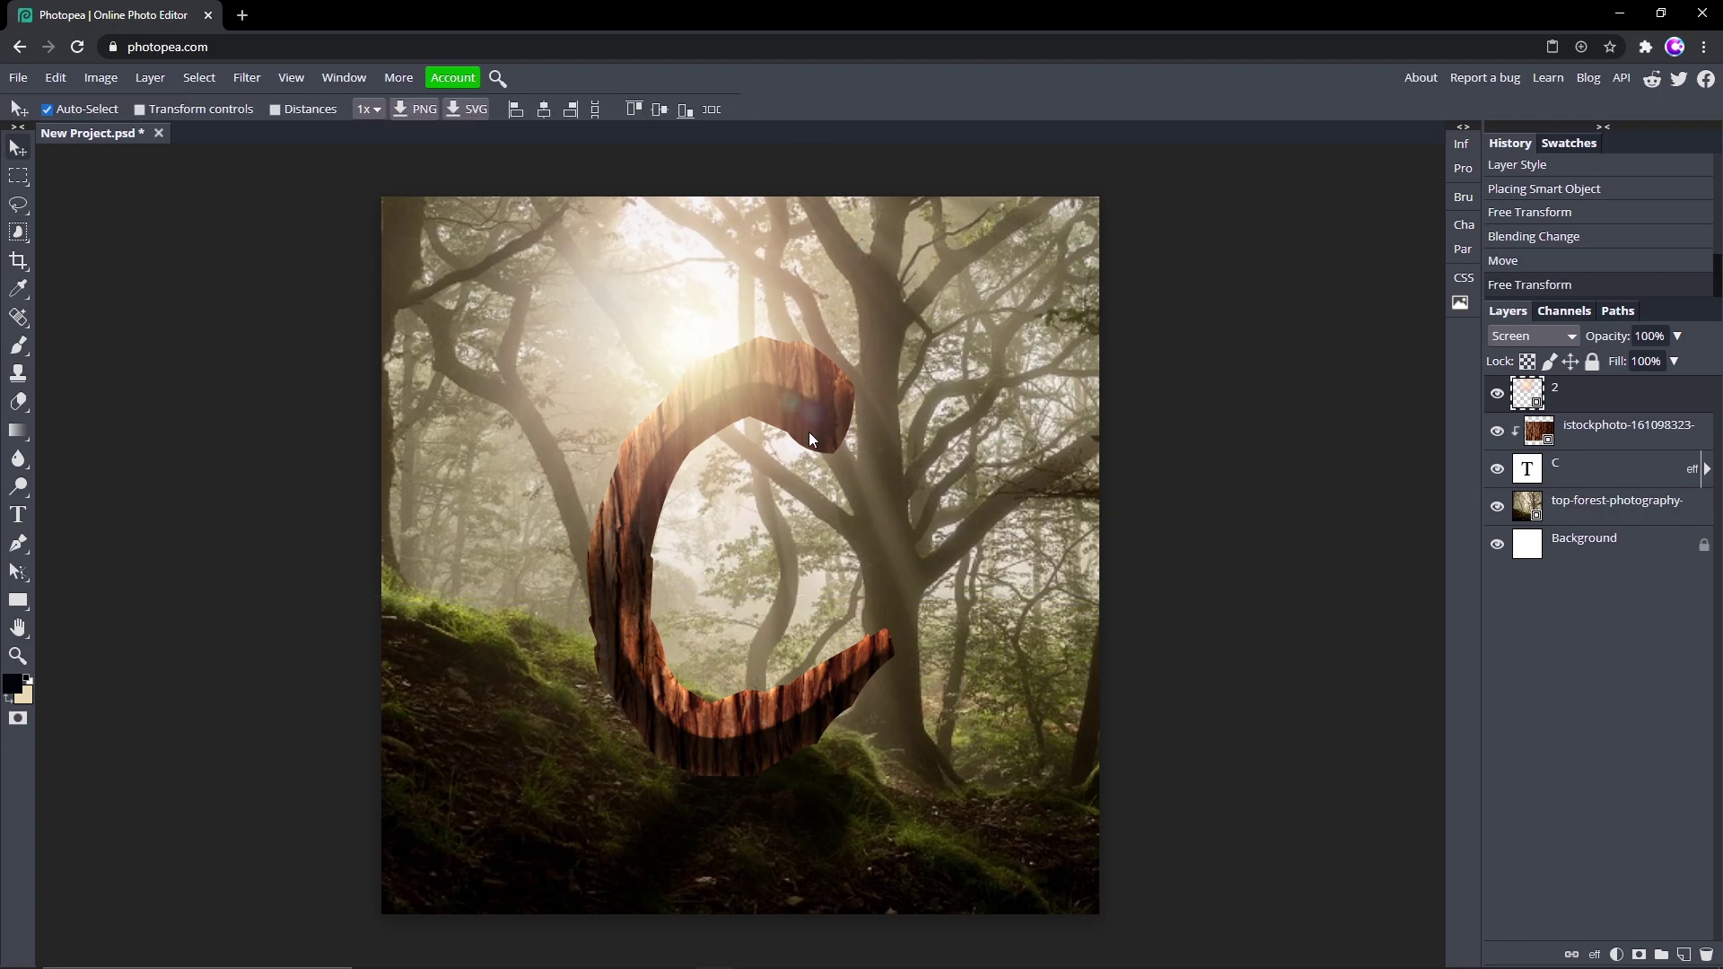
Select both the bark texture and C text layers and merge them with Ctrl+E
{"action": "left_click", "coordinate": [1606, 449]}
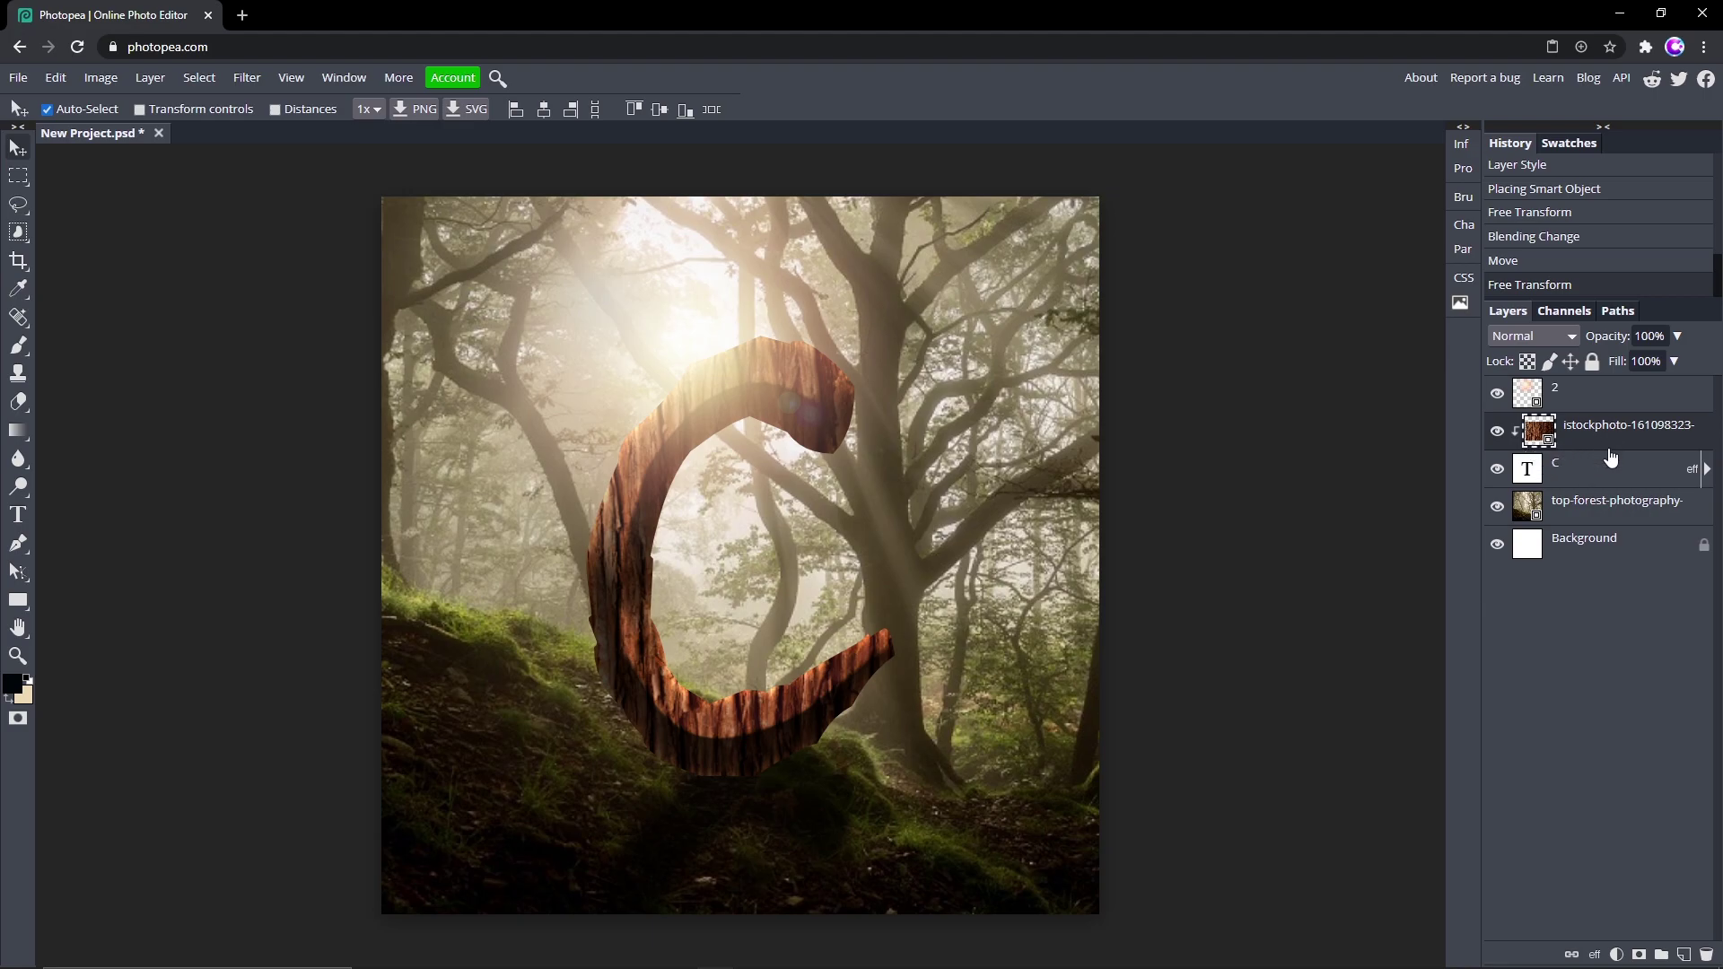
{"action": "left_click", "coordinate": [1579, 475]}
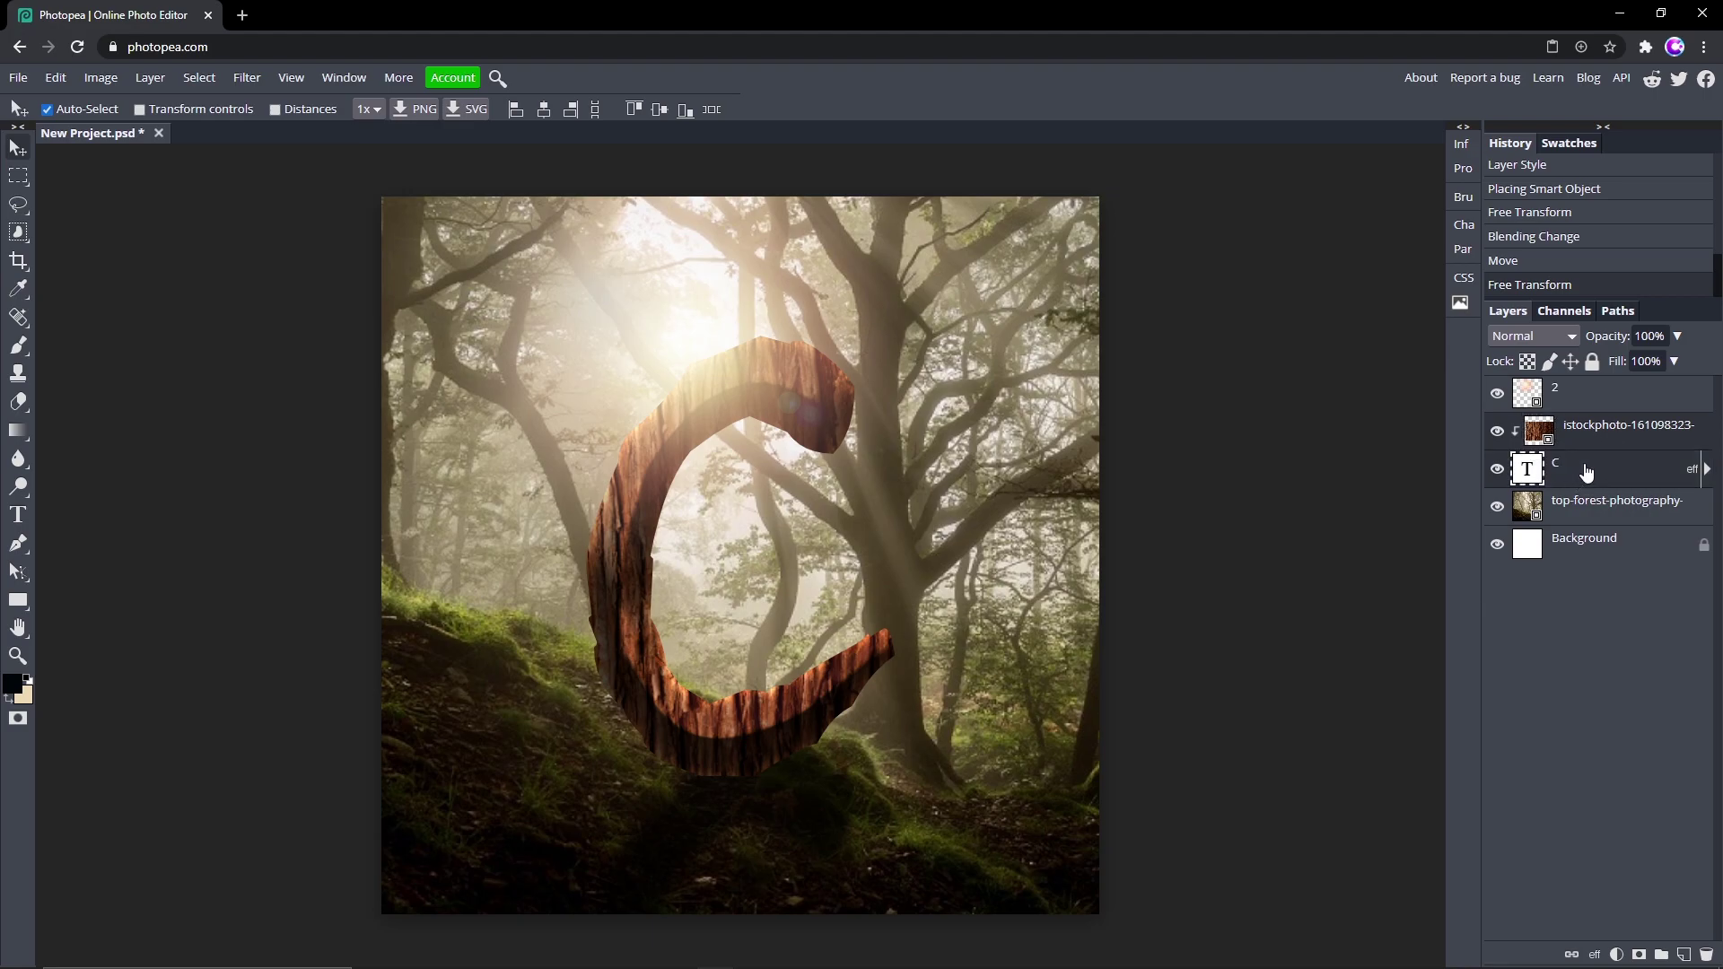
{"action": "right_click", "coordinate": [1585, 473]}
{"action": "left_click", "coordinate": [1610, 436]}
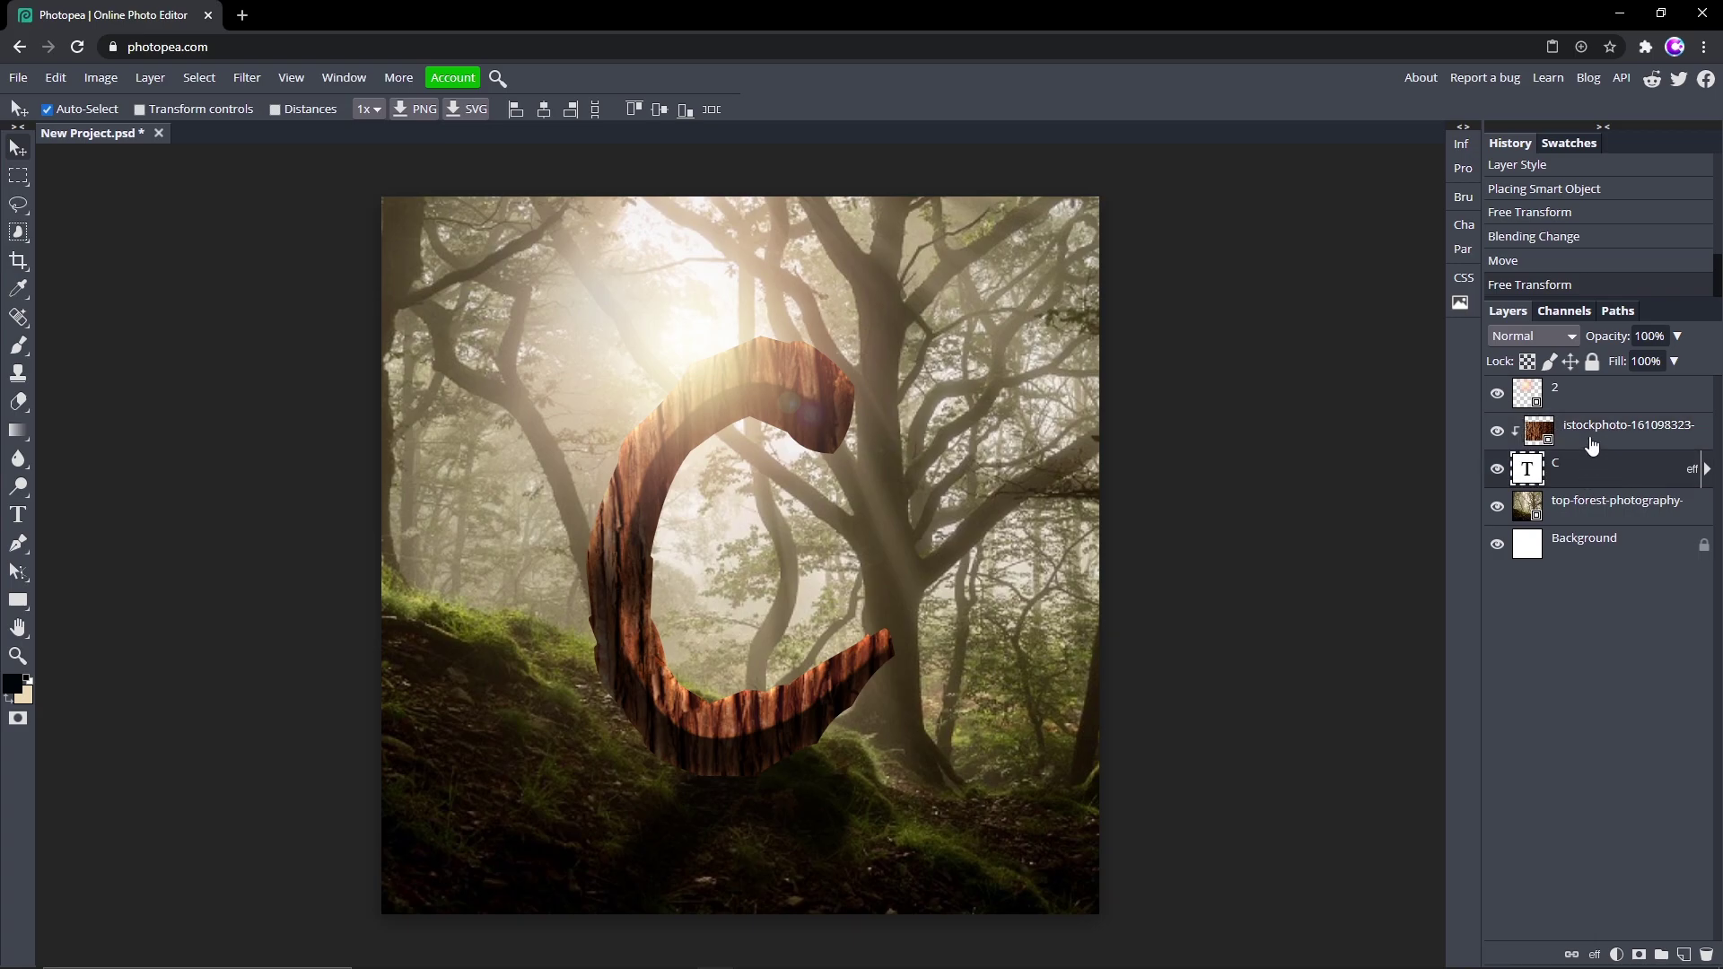
{"action": "left_click", "coordinate": [1587, 473]}
{"action": "right_click", "coordinate": [1587, 473]}
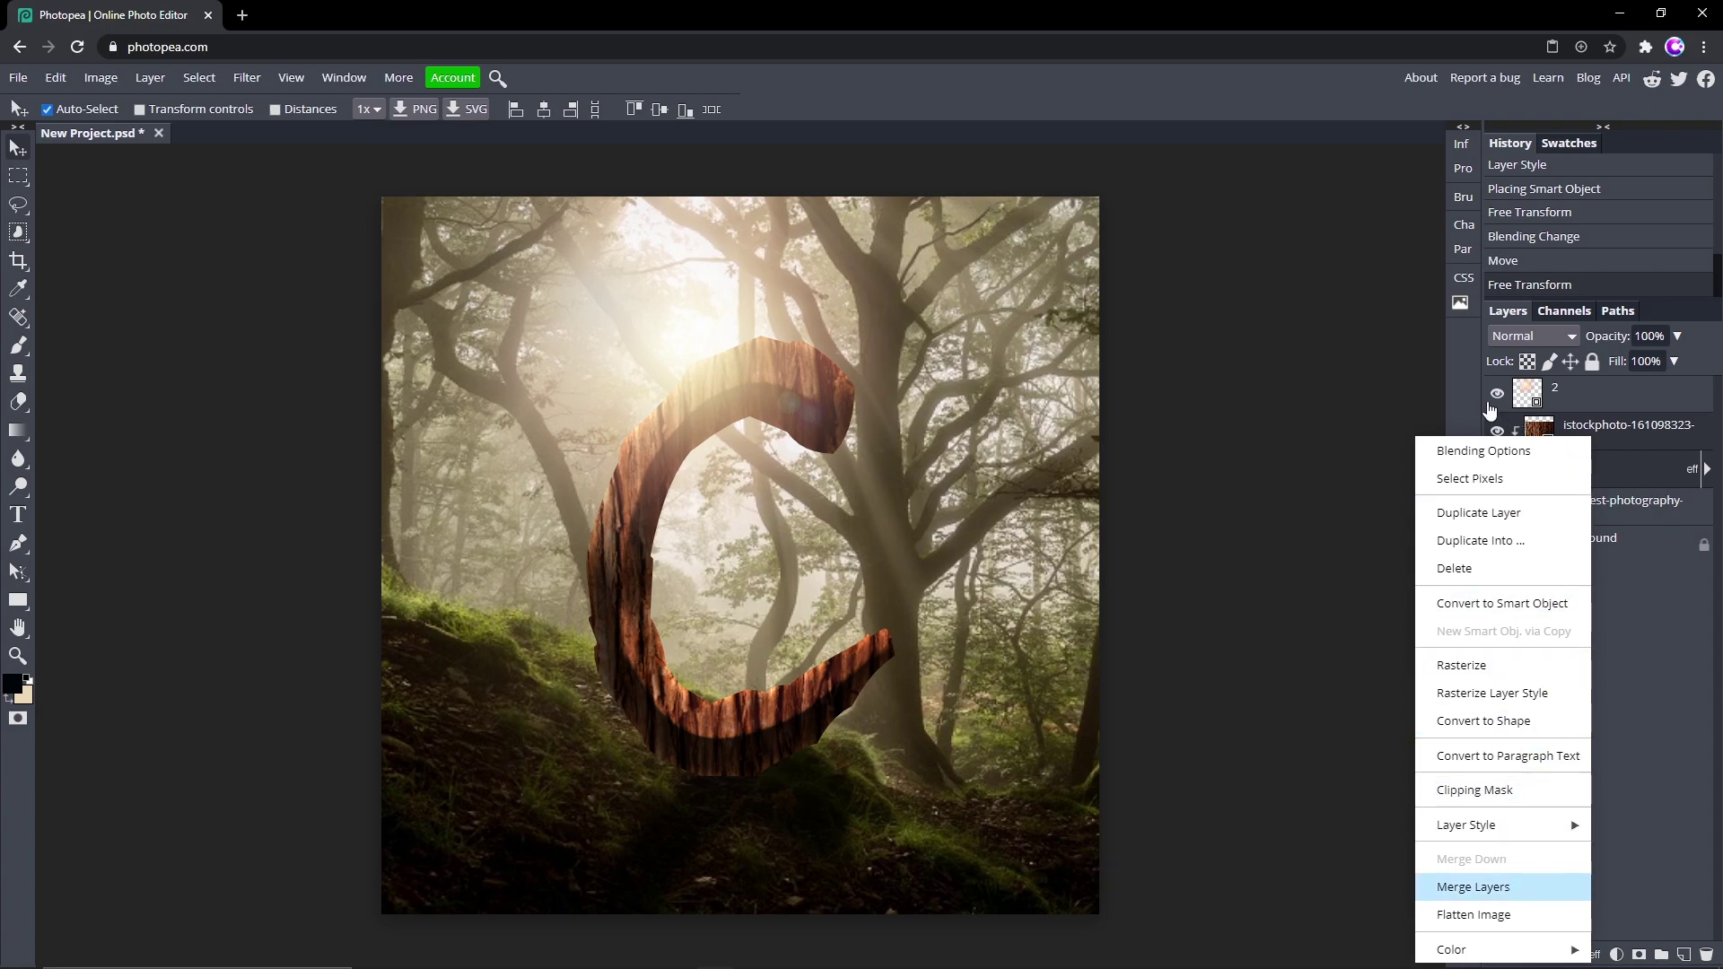
{"action": "key", "text": "ctrl+e"}
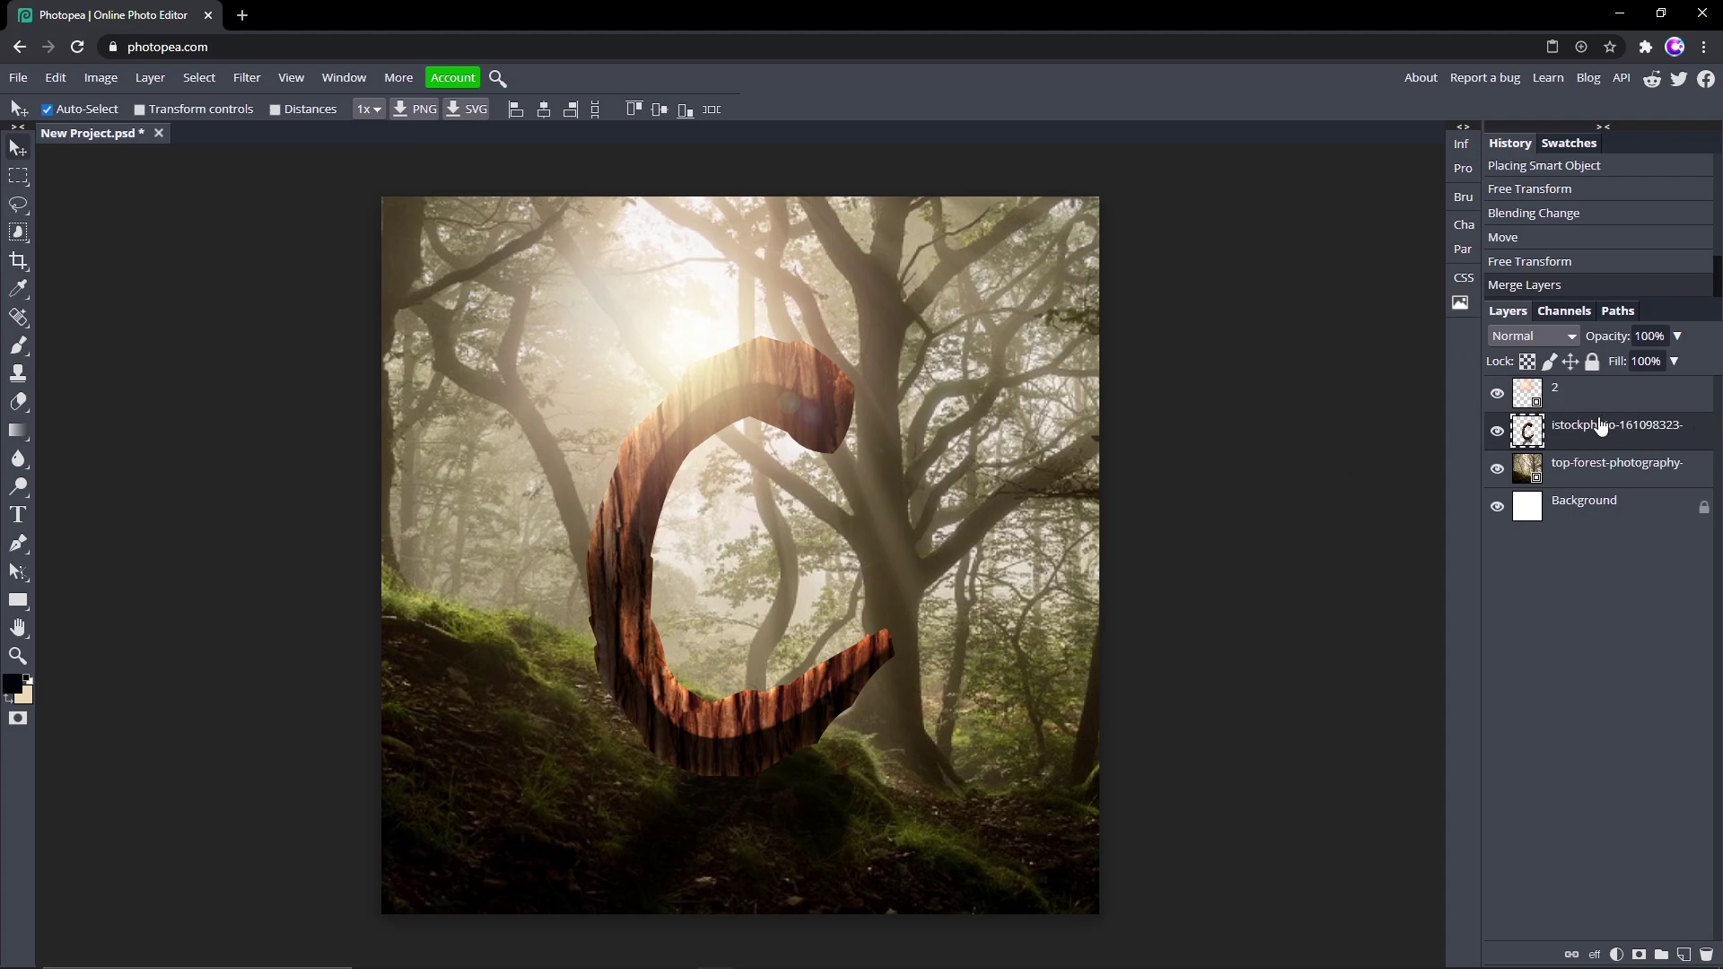
Add a Curves adjustment layer, lifting an upper point and lowering a lower point into an S-curve
{"action": "left_click", "coordinate": [1617, 955]}
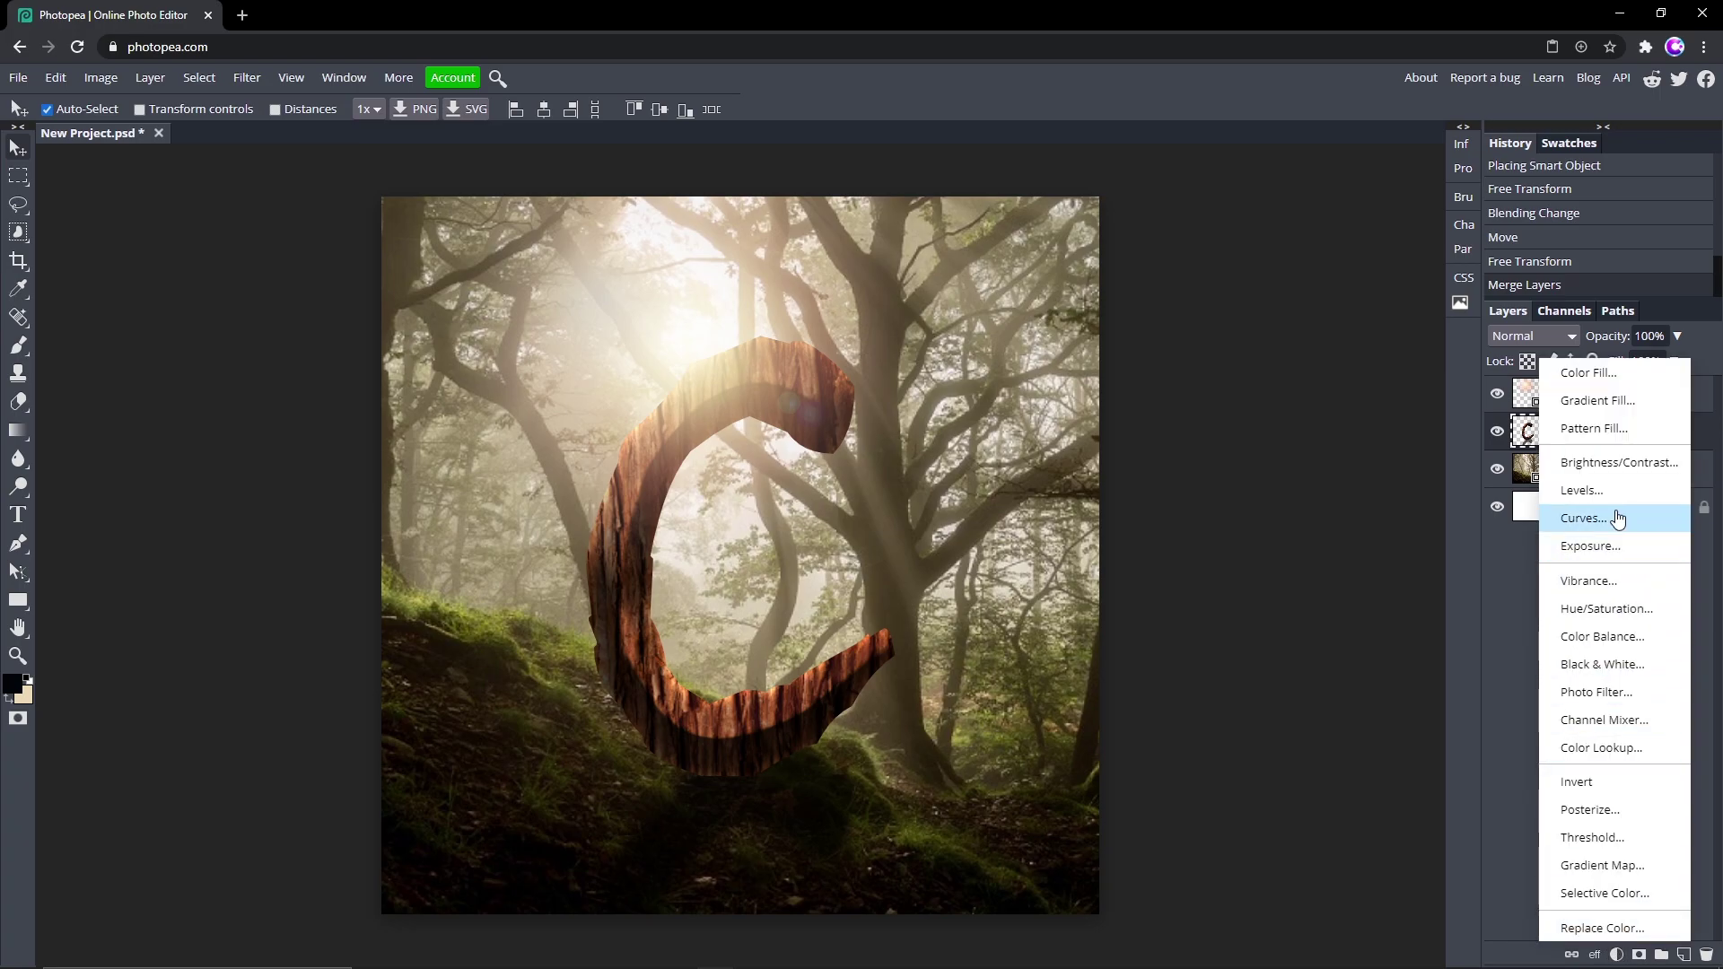
{"action": "left_click", "coordinate": [1584, 519]}
{"action": "left_click_drag", "start_coordinate": [1369, 311], "coordinate": [1354, 299]}
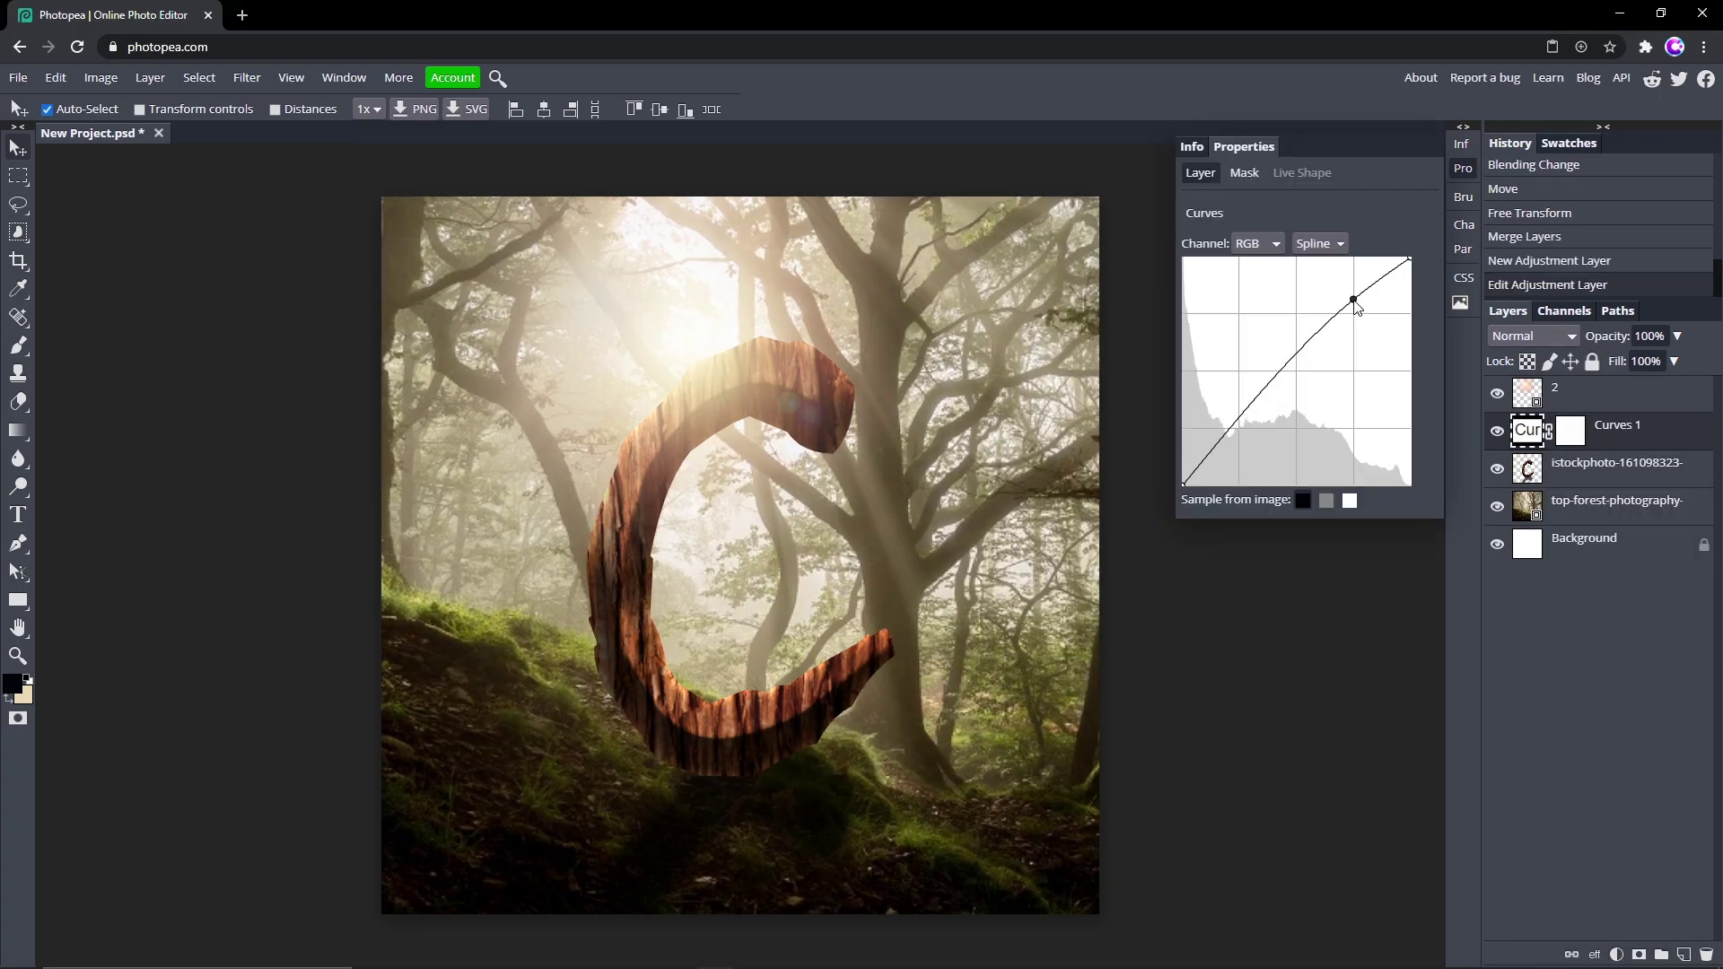
{"action": "left_click", "coordinate": [1235, 426]}
{"action": "left_click_drag", "start_coordinate": [1235, 428], "coordinate": [1240, 443]}
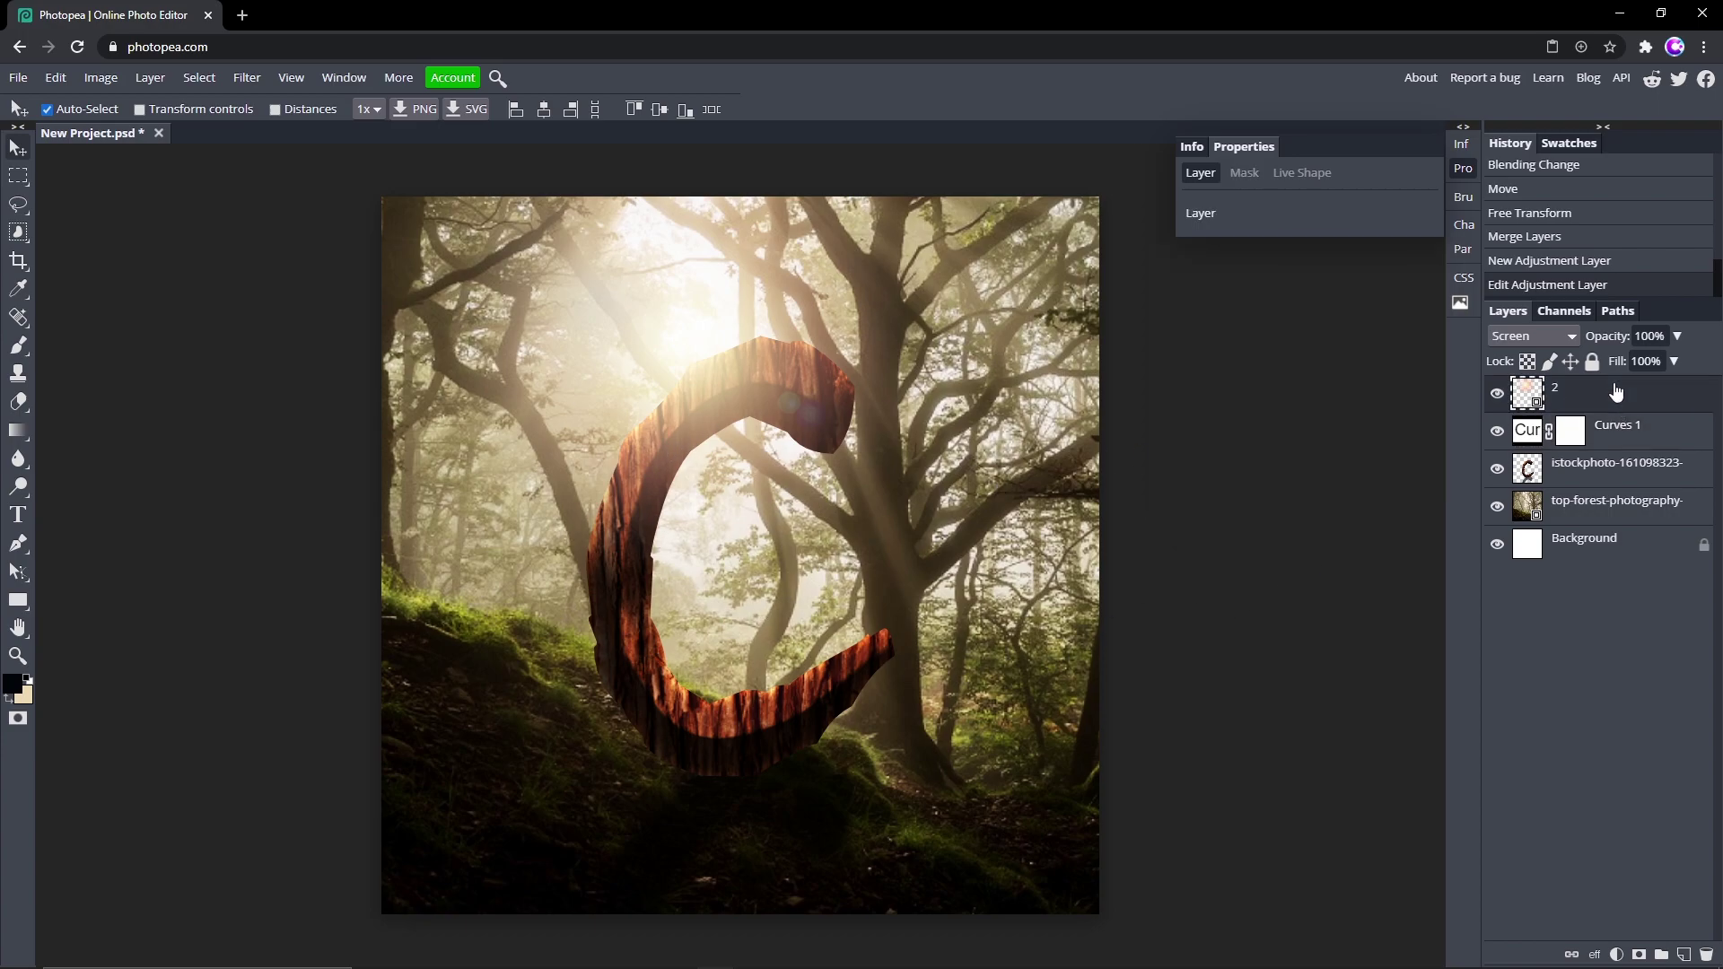
Add a Brightness/Contrast adjustment above flare layer 2 with brightness −20 and contrast 34
{"action": "left_click", "coordinate": [1615, 392]}
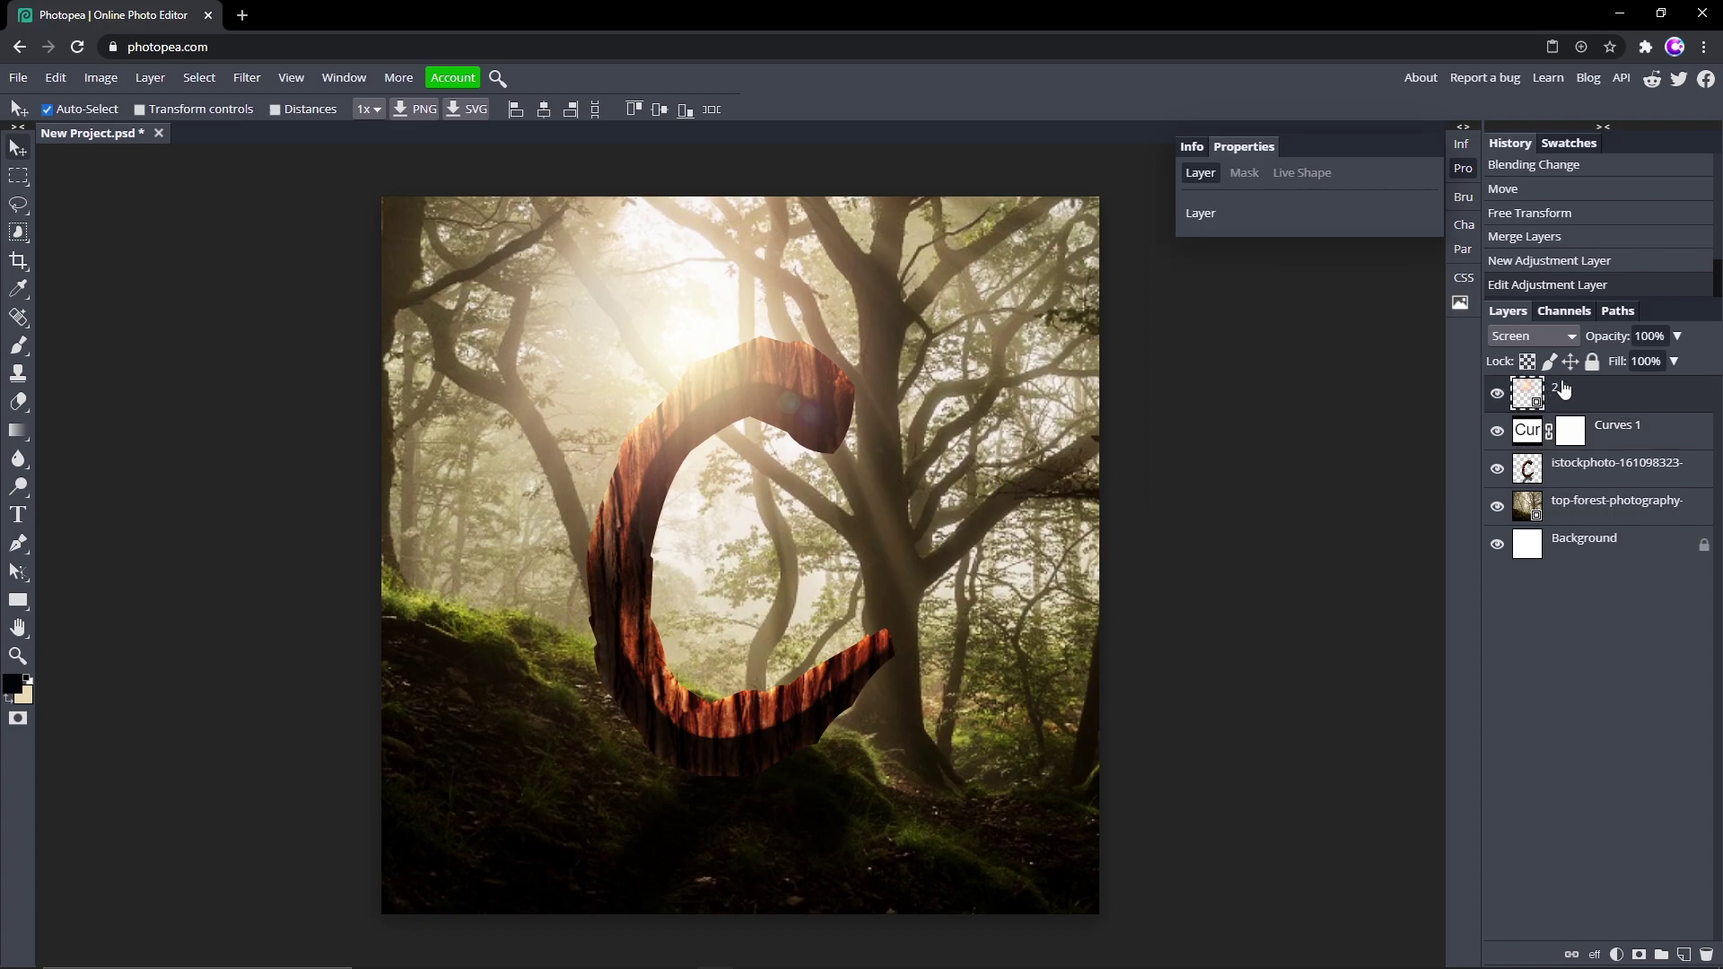
{"action": "left_click", "coordinate": [1616, 954]}
{"action": "left_click", "coordinate": [1600, 463]}
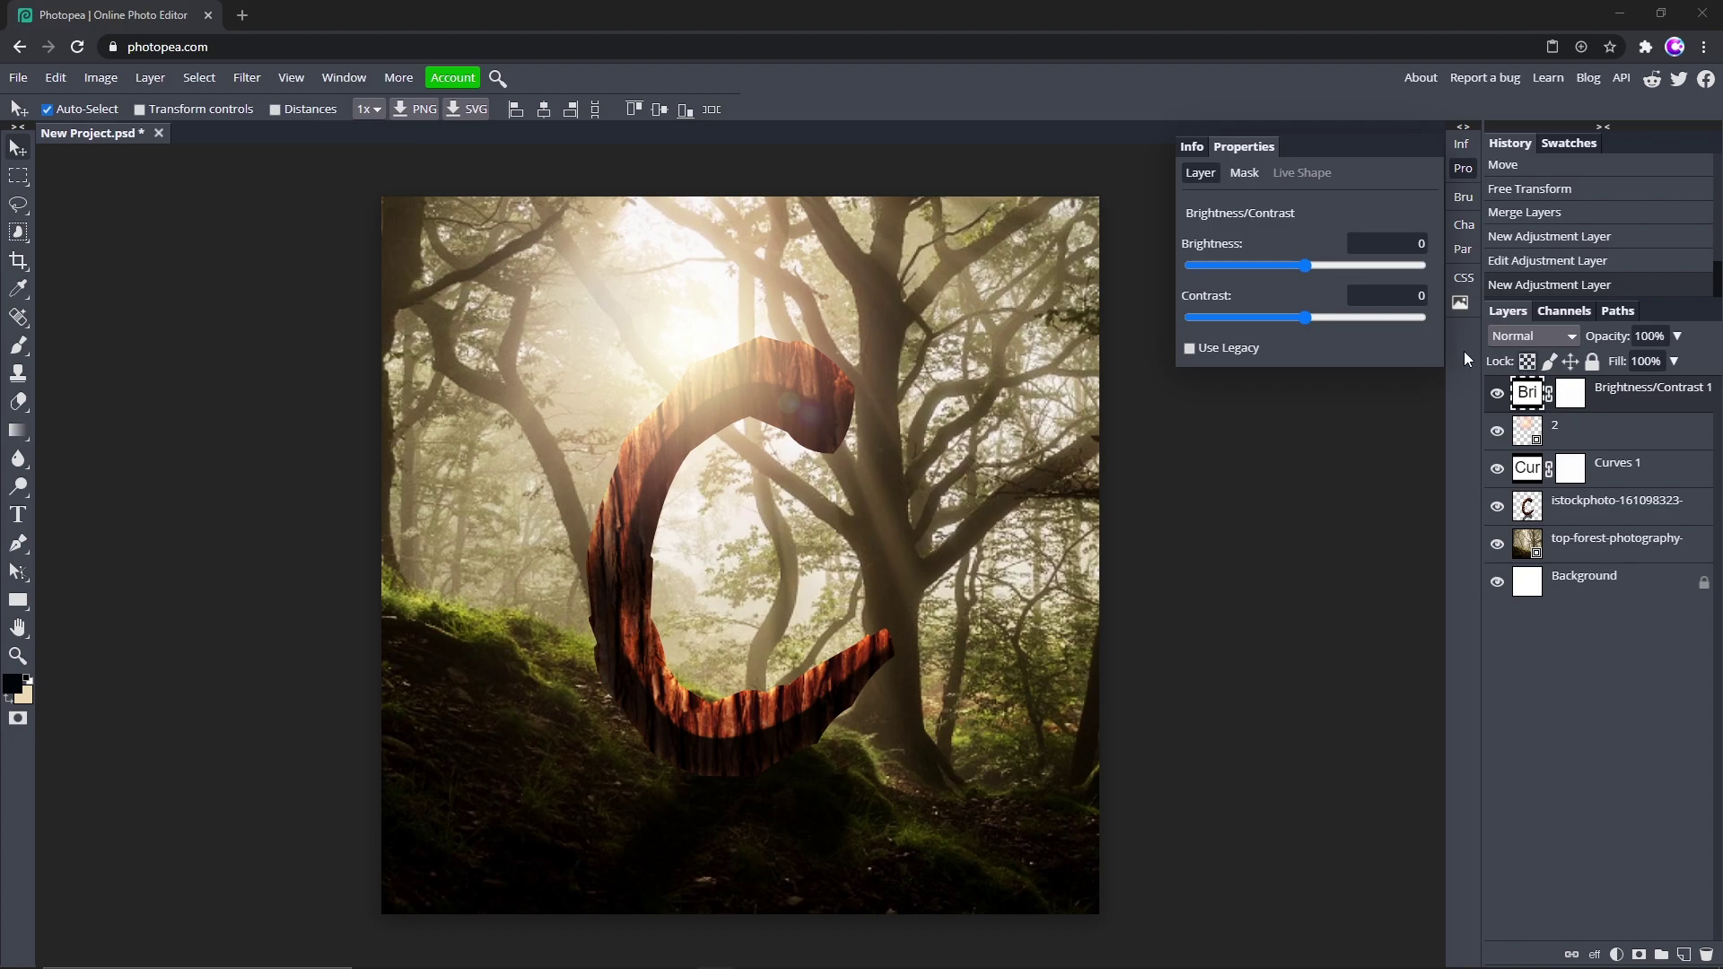
{"action": "left_click_drag", "start_coordinate": [1306, 265], "coordinate": [1290, 265]}
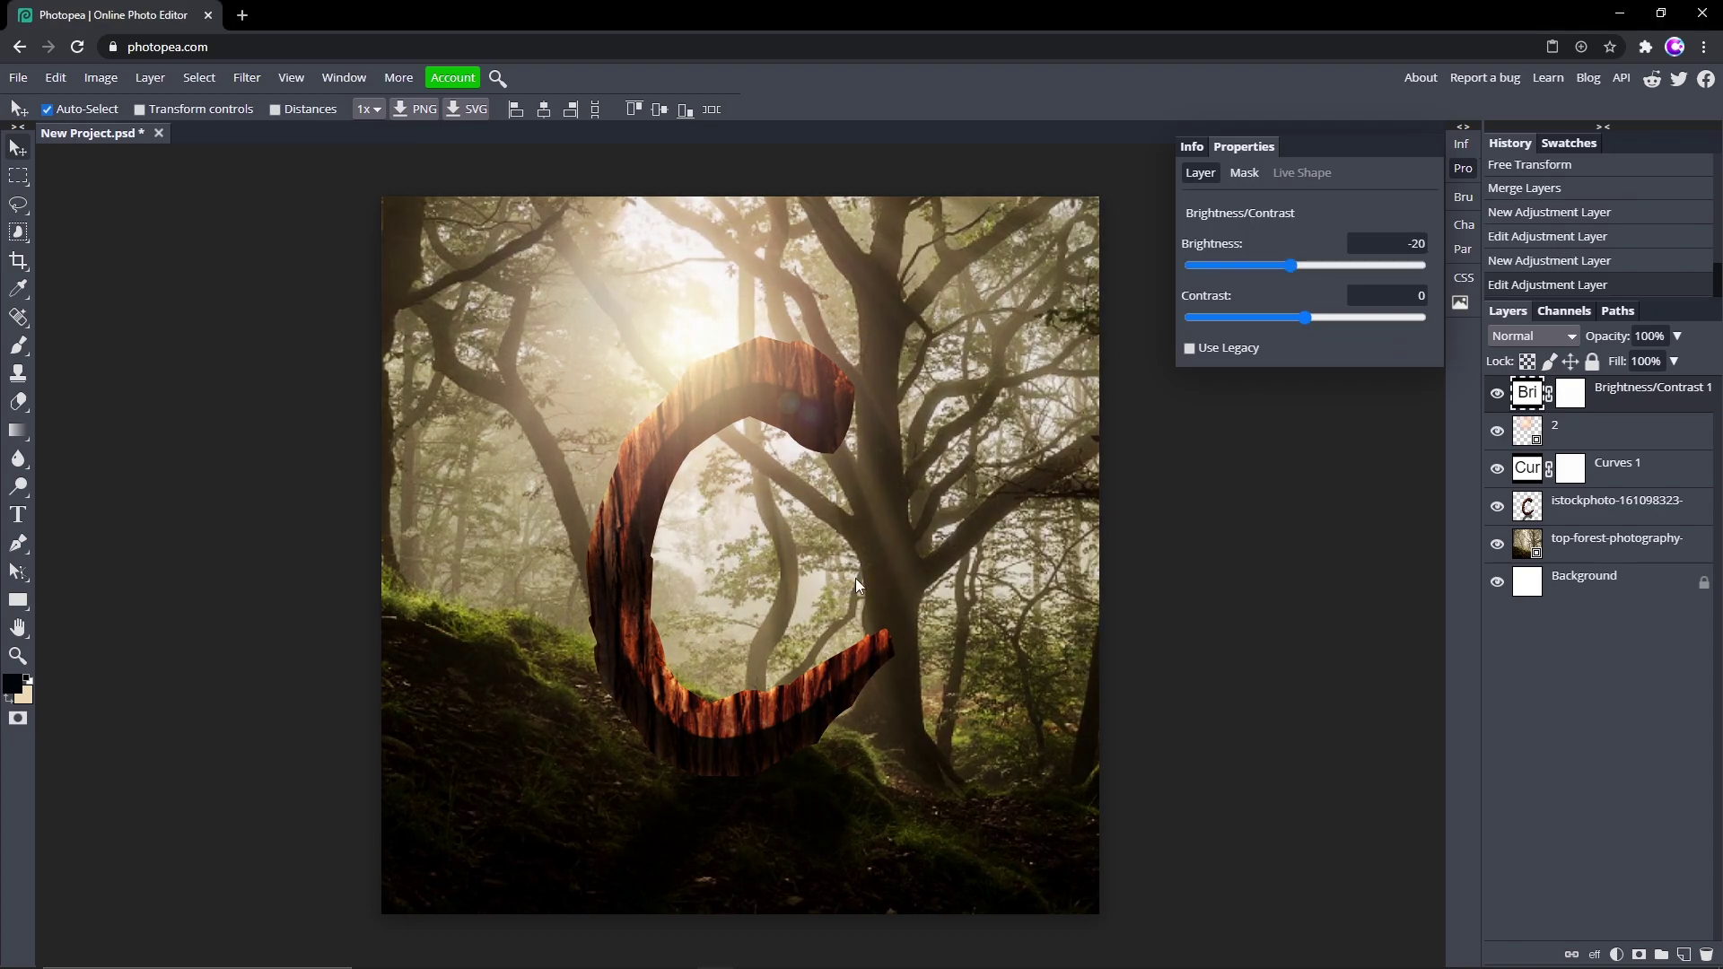
{"action": "left_click", "coordinate": [1386, 265]}
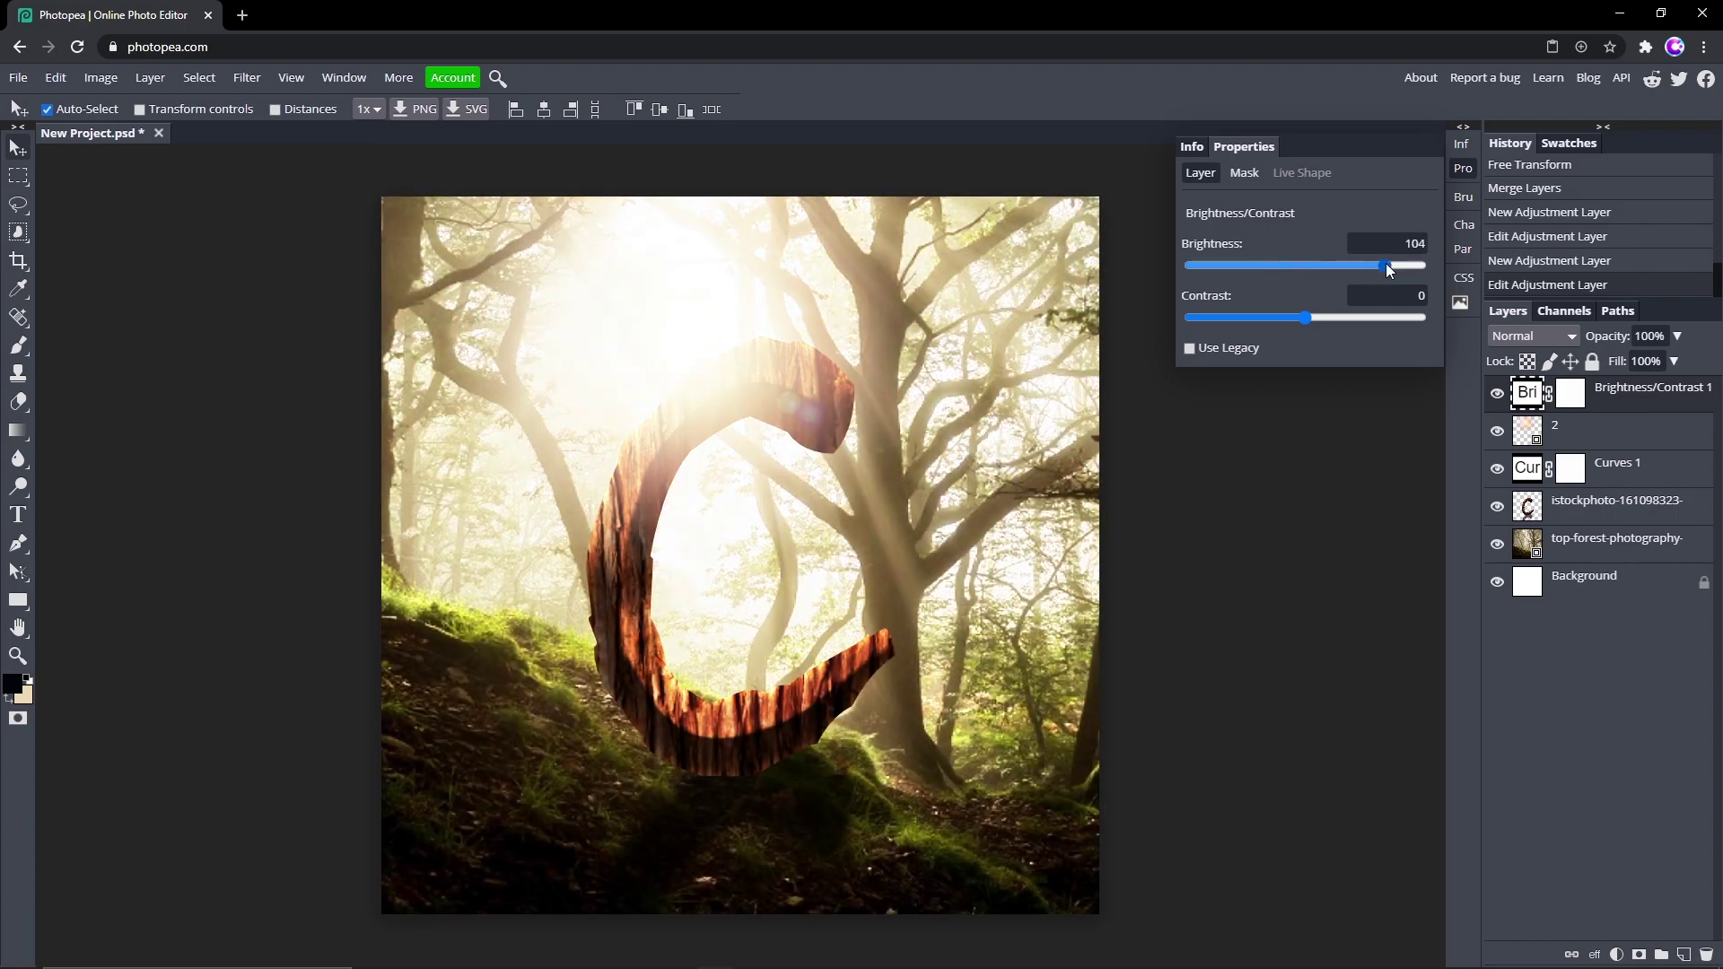
{"action": "left_click_drag", "start_coordinate": [1385, 265], "coordinate": [1346, 321]}
{"action": "left_click", "coordinate": [1624, 444]}
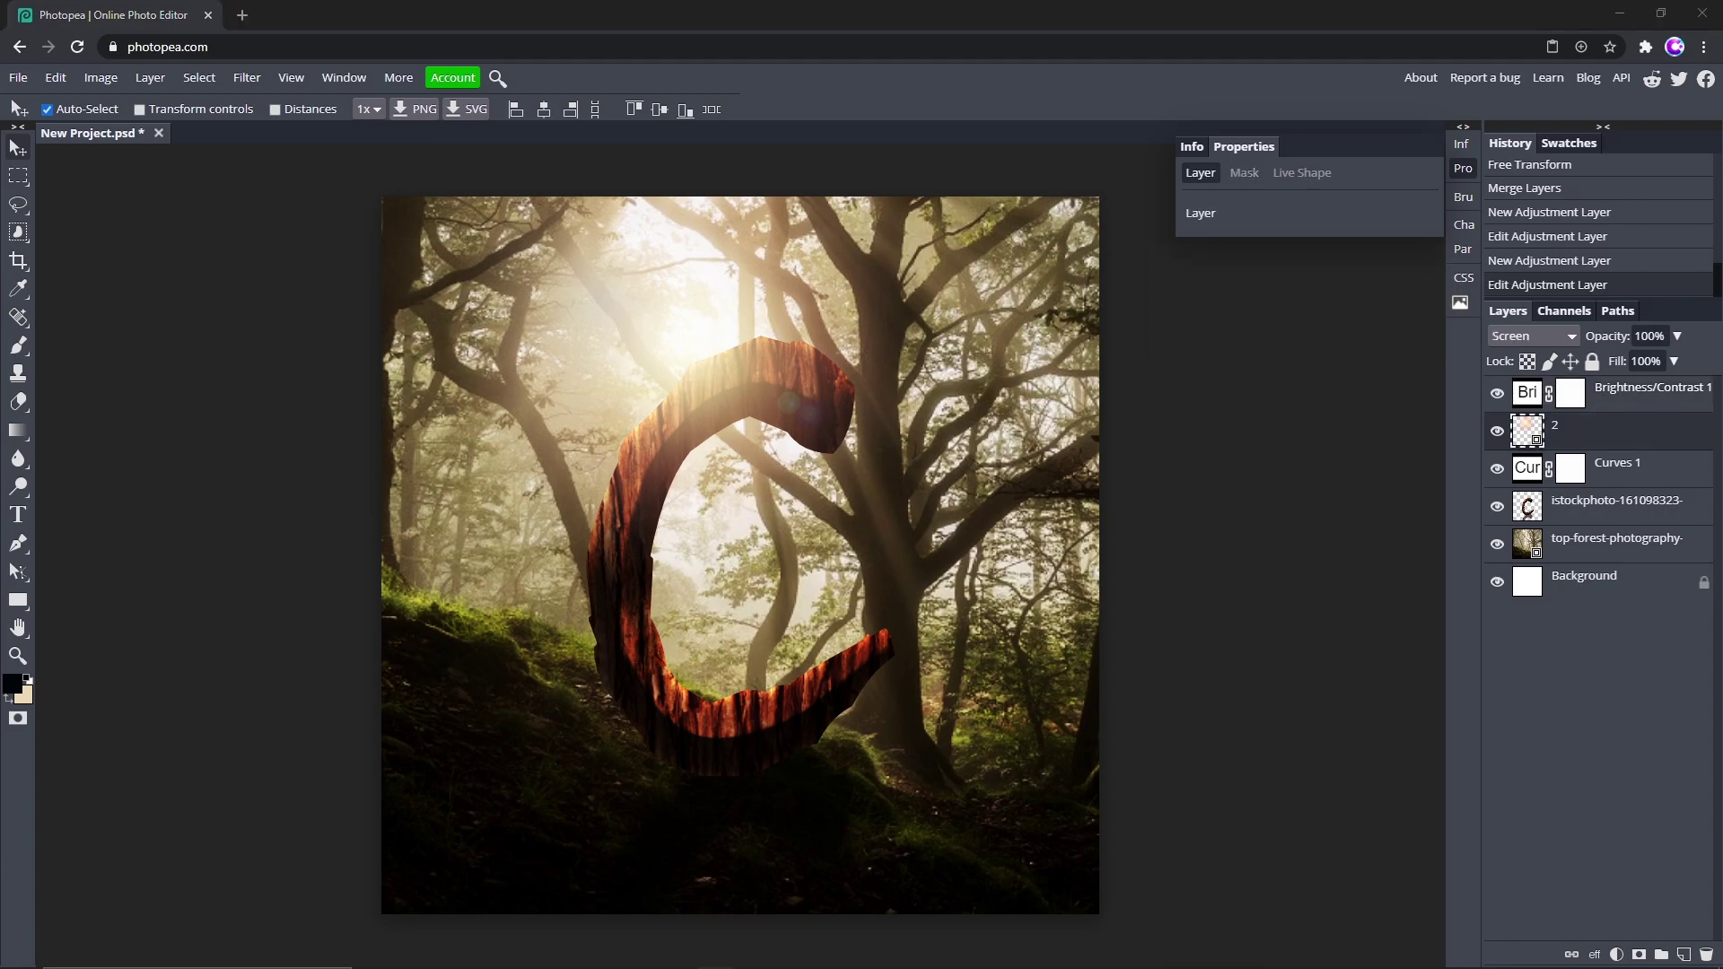
Add a Vibrance 1 adjustment layer above the flare with vibrance 14 and saturation −2
{"action": "left_click", "coordinate": [1616, 955]}
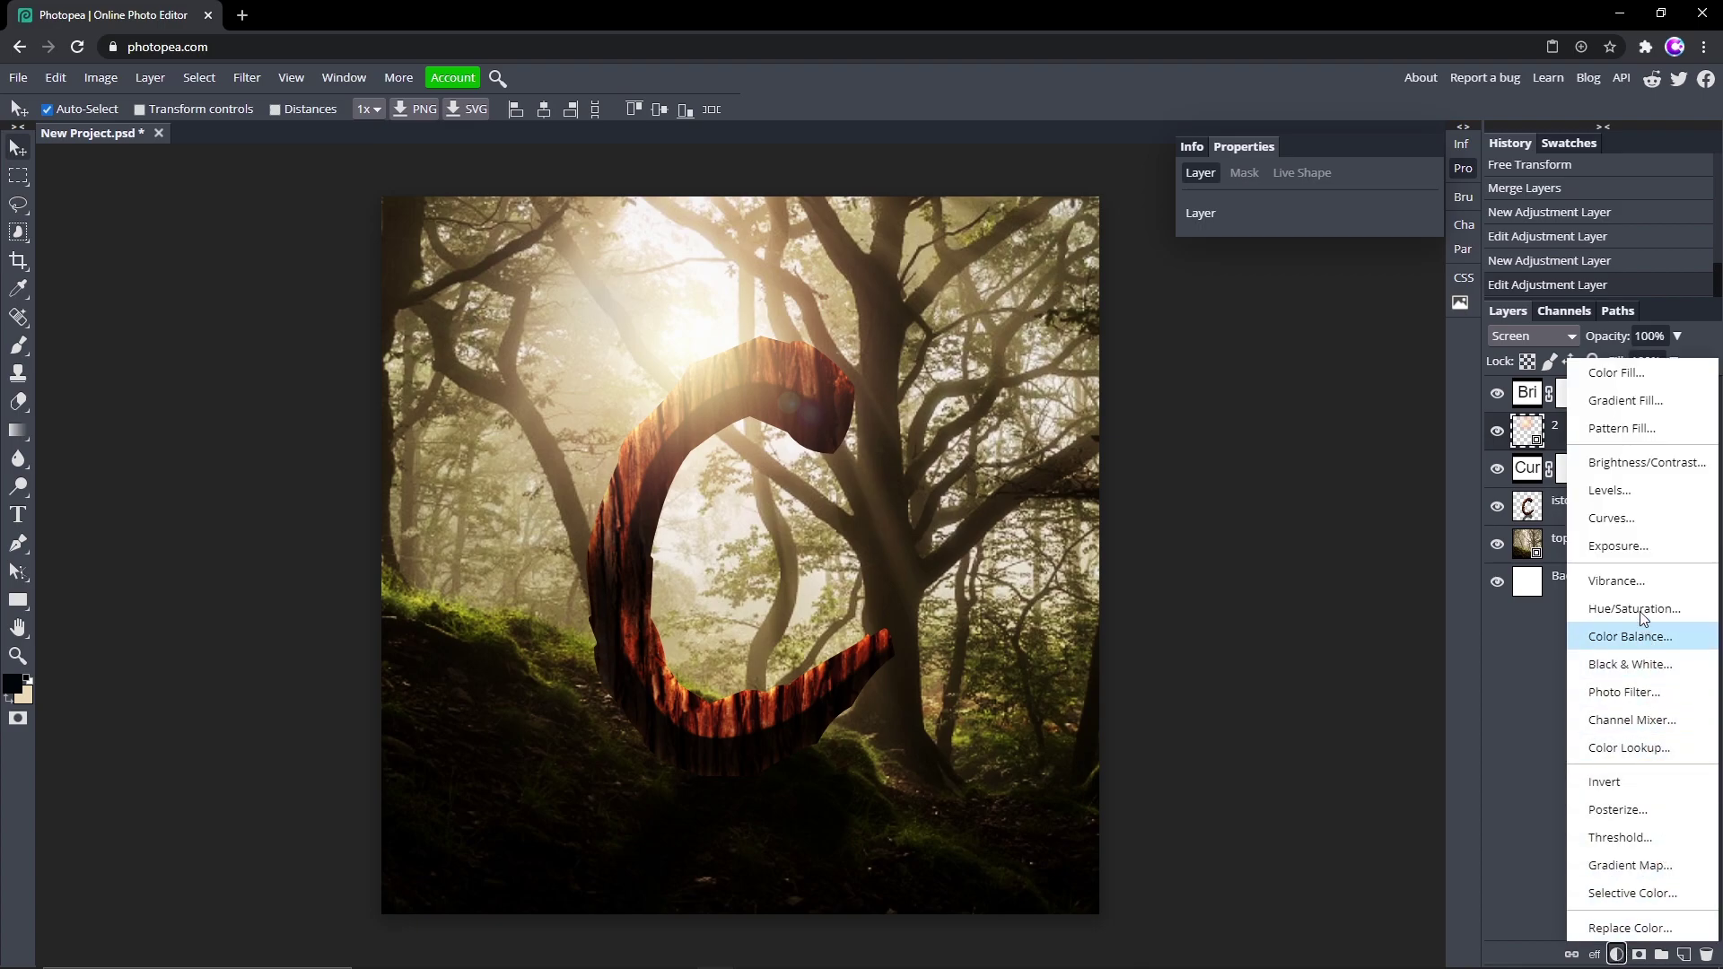
{"action": "left_click", "coordinate": [1637, 583]}
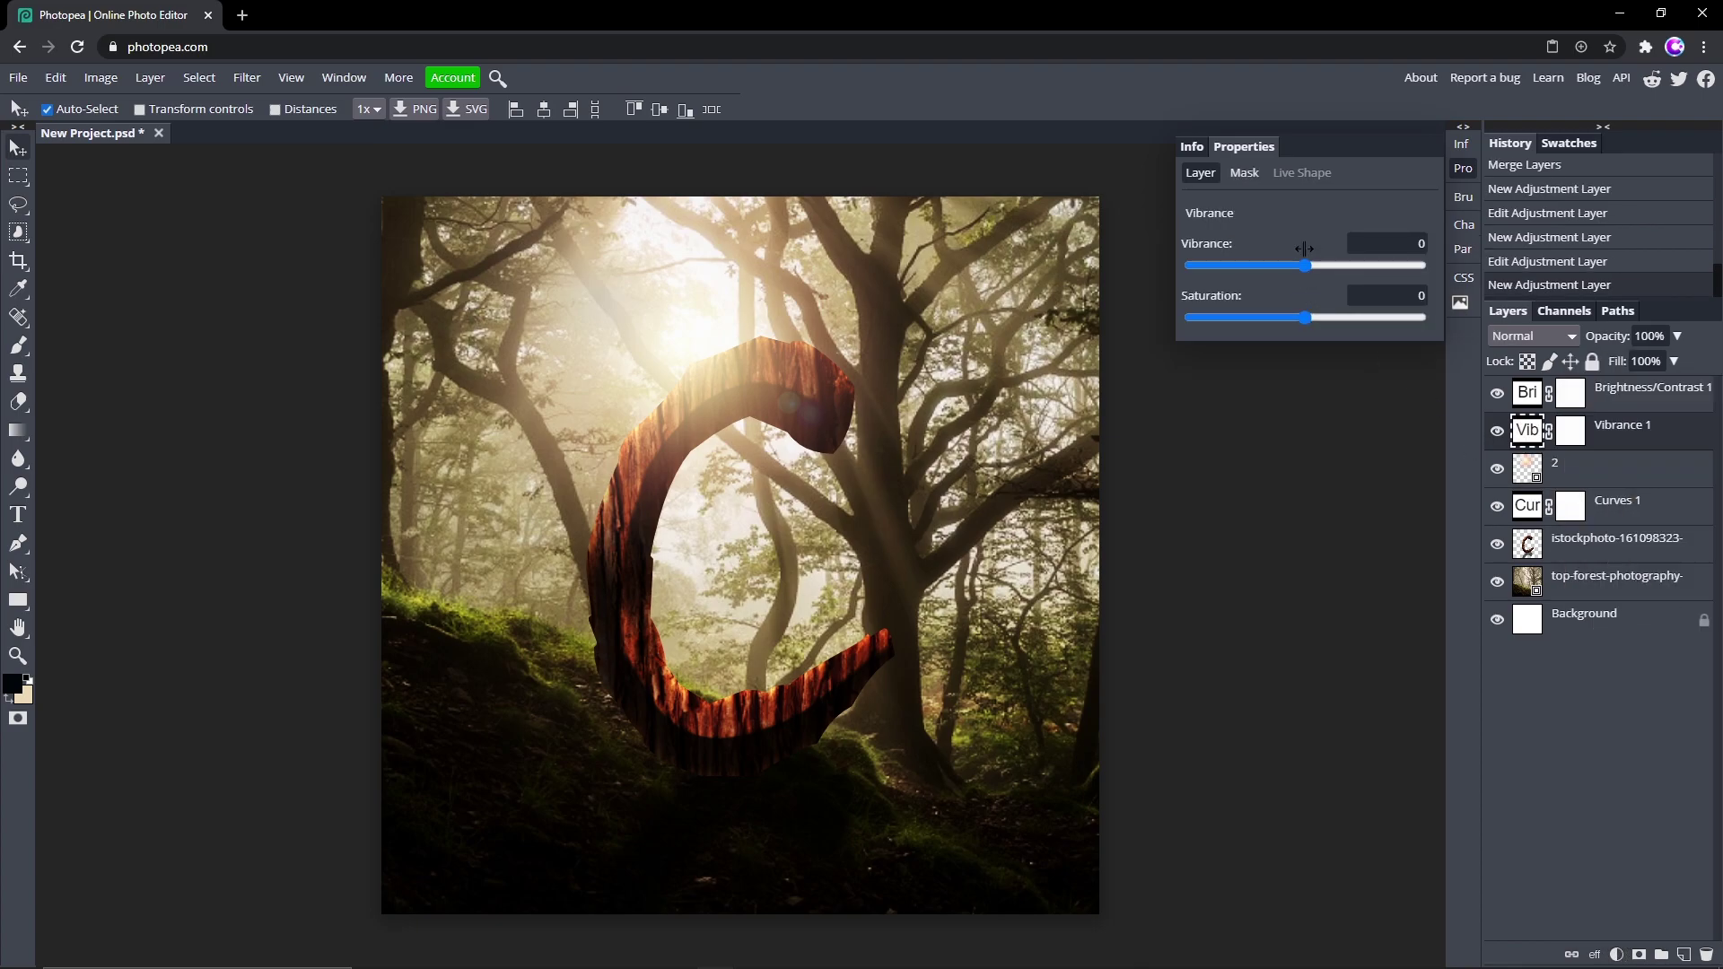
{"action": "left_click_drag", "start_coordinate": [1306, 264], "coordinate": [1324, 315]}
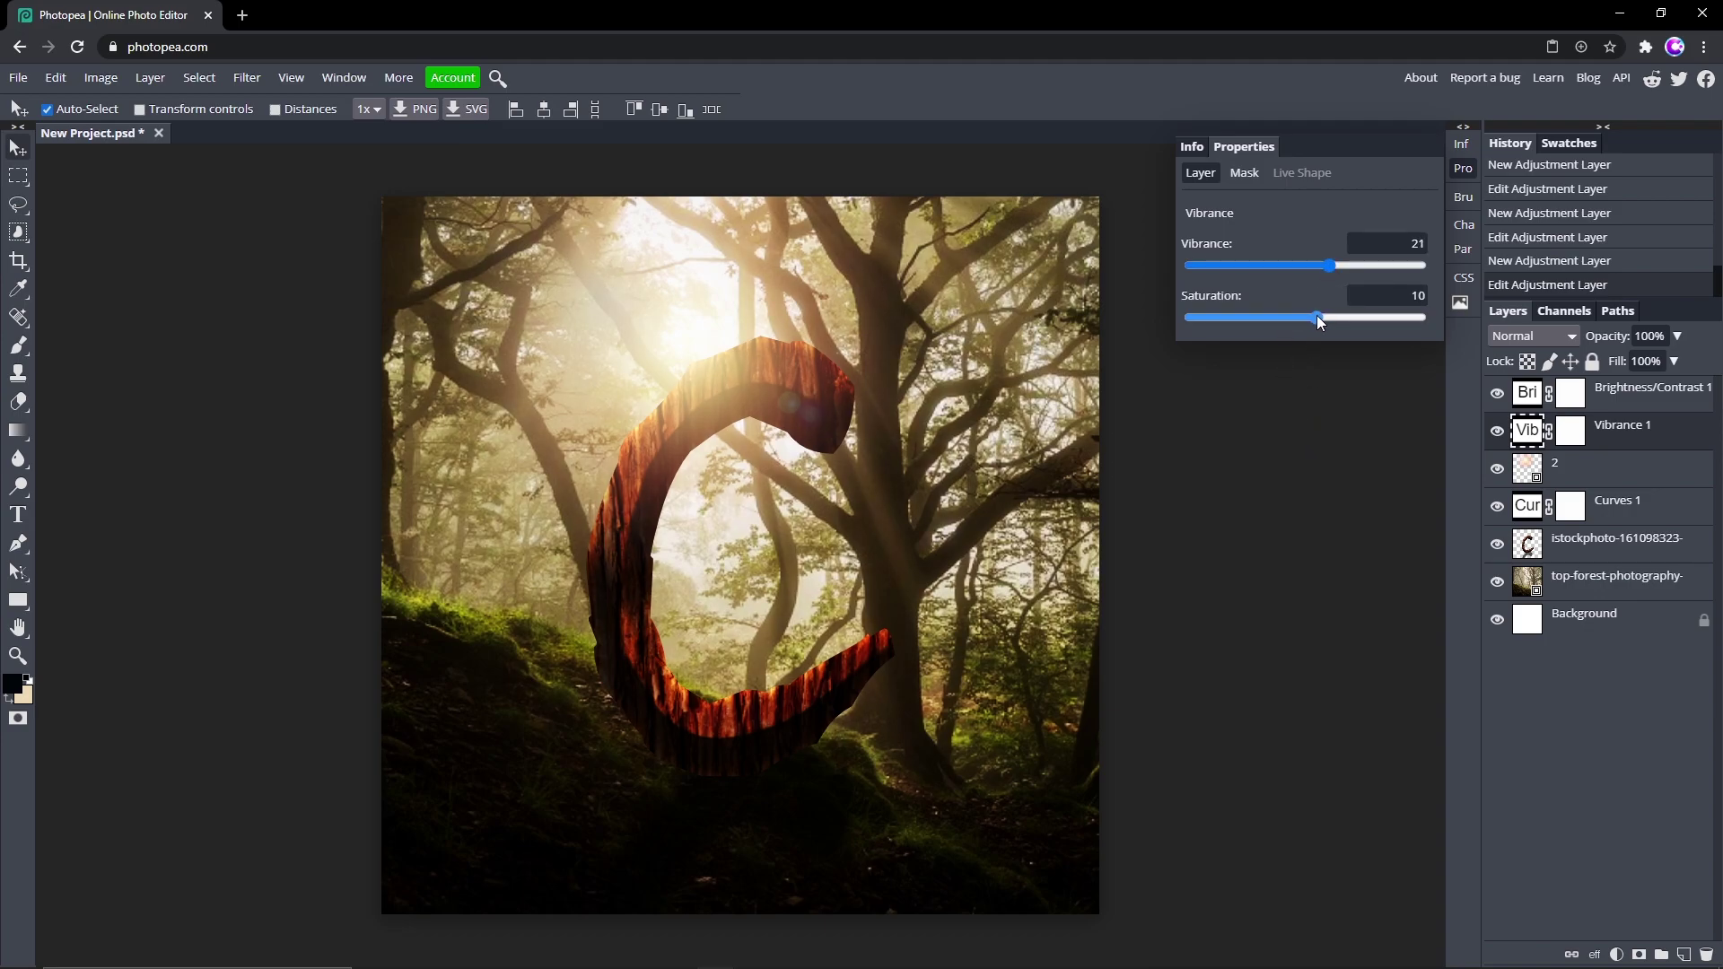
{"action": "mouse_move", "coordinate": [1316, 316]}
{"action": "left_mouse_down"}
{"action": "mouse_move", "coordinate": [1321, 268]}
{"action": "mouse_move", "coordinate": [1303, 266]}
{"action": "mouse_move", "coordinate": [1303, 316]}
{"action": "left_mouse_up"}
{"action": "left_click_drag", "start_coordinate": [1303, 265], "coordinate": [1322, 264]}
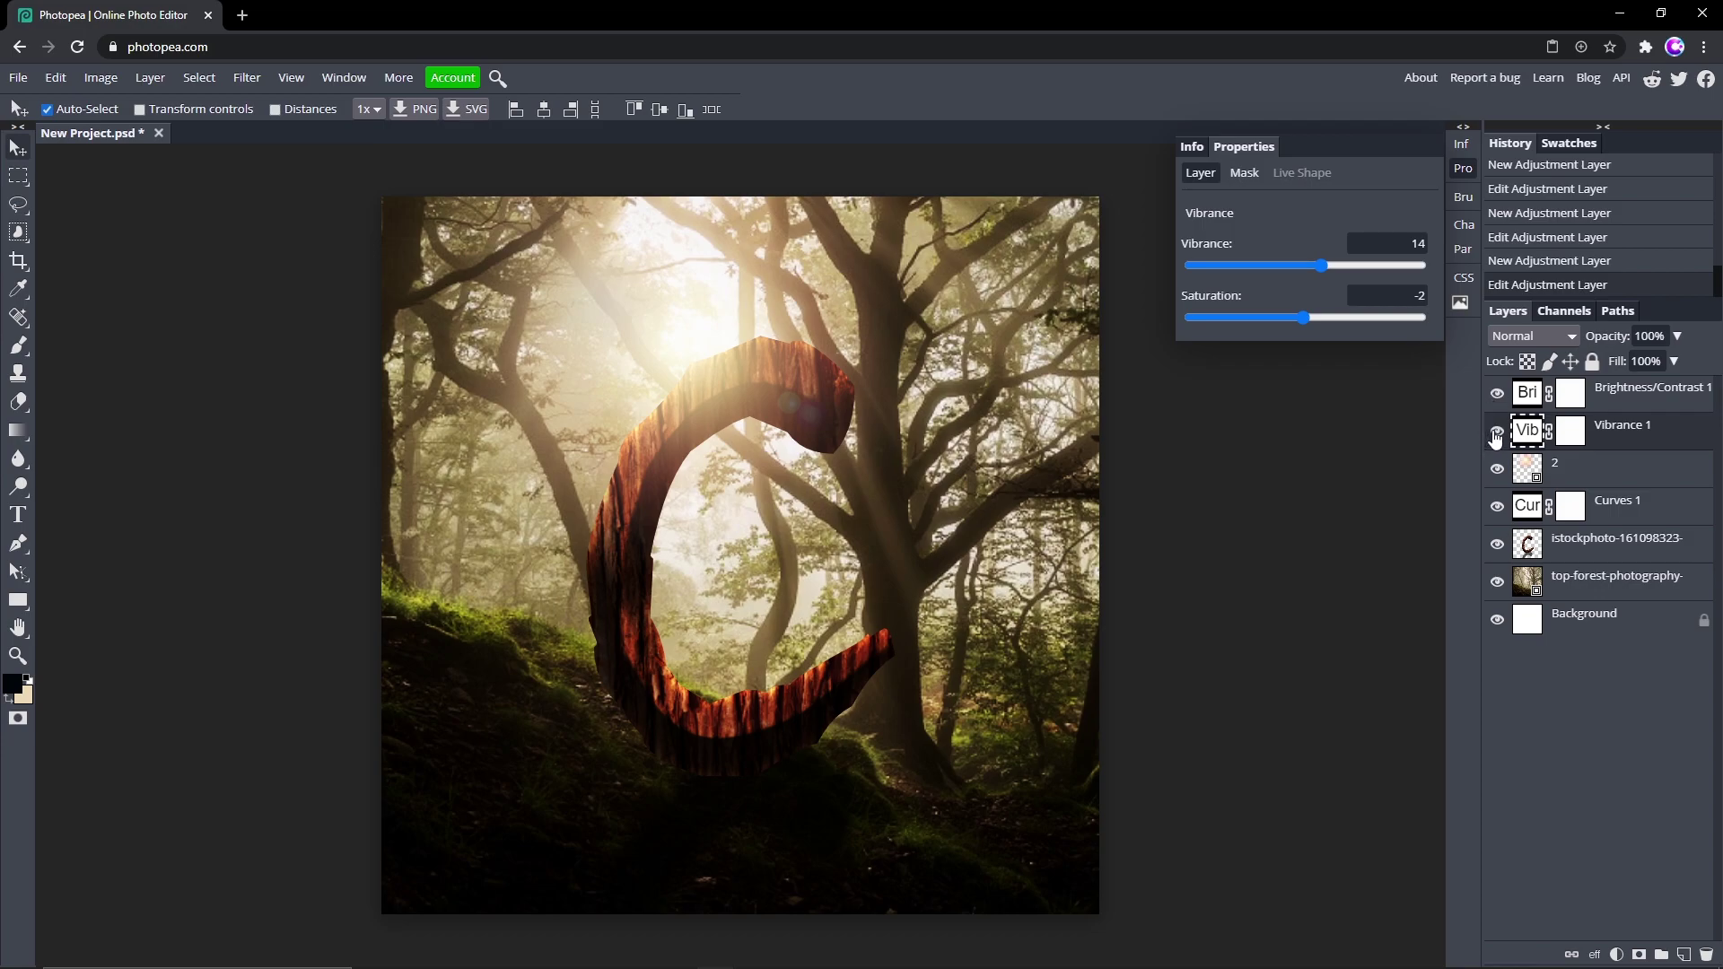
Hide the wooden C layer, then unlock and delete the white Background layer
{"action": "left_click", "coordinate": [1496, 395]}
{"action": "left_click", "coordinate": [1497, 395]}
{"action": "left_click", "coordinate": [1497, 547]}
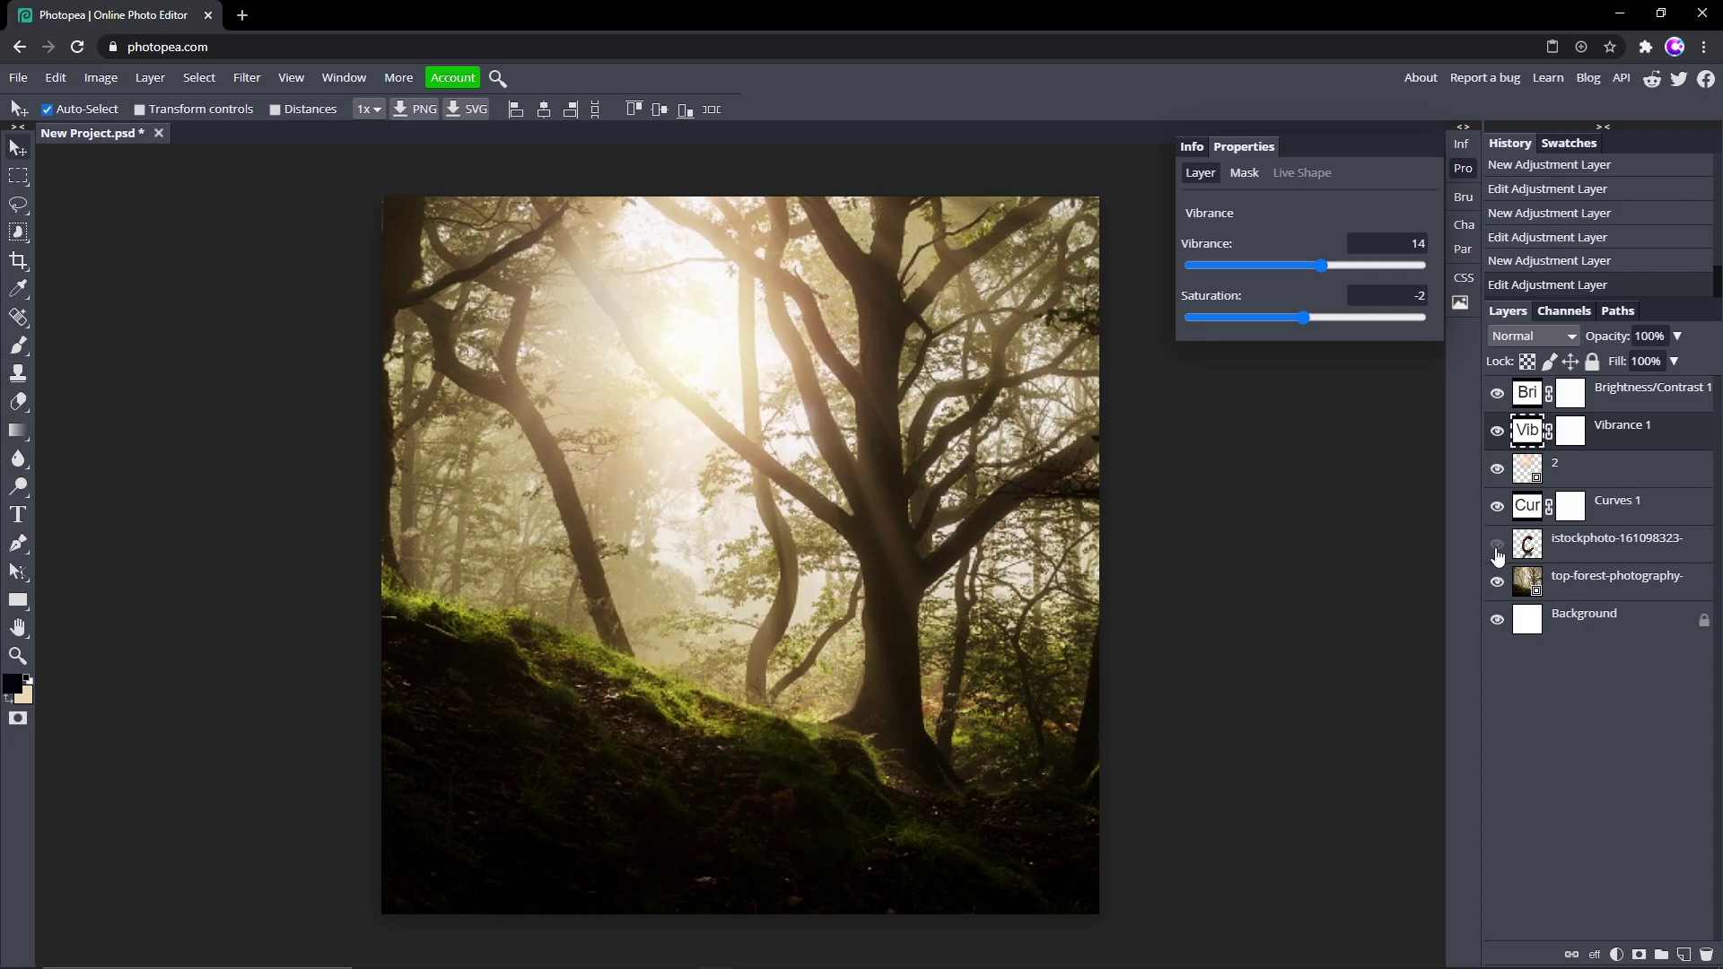
{"action": "left_click", "coordinate": [1607, 588]}
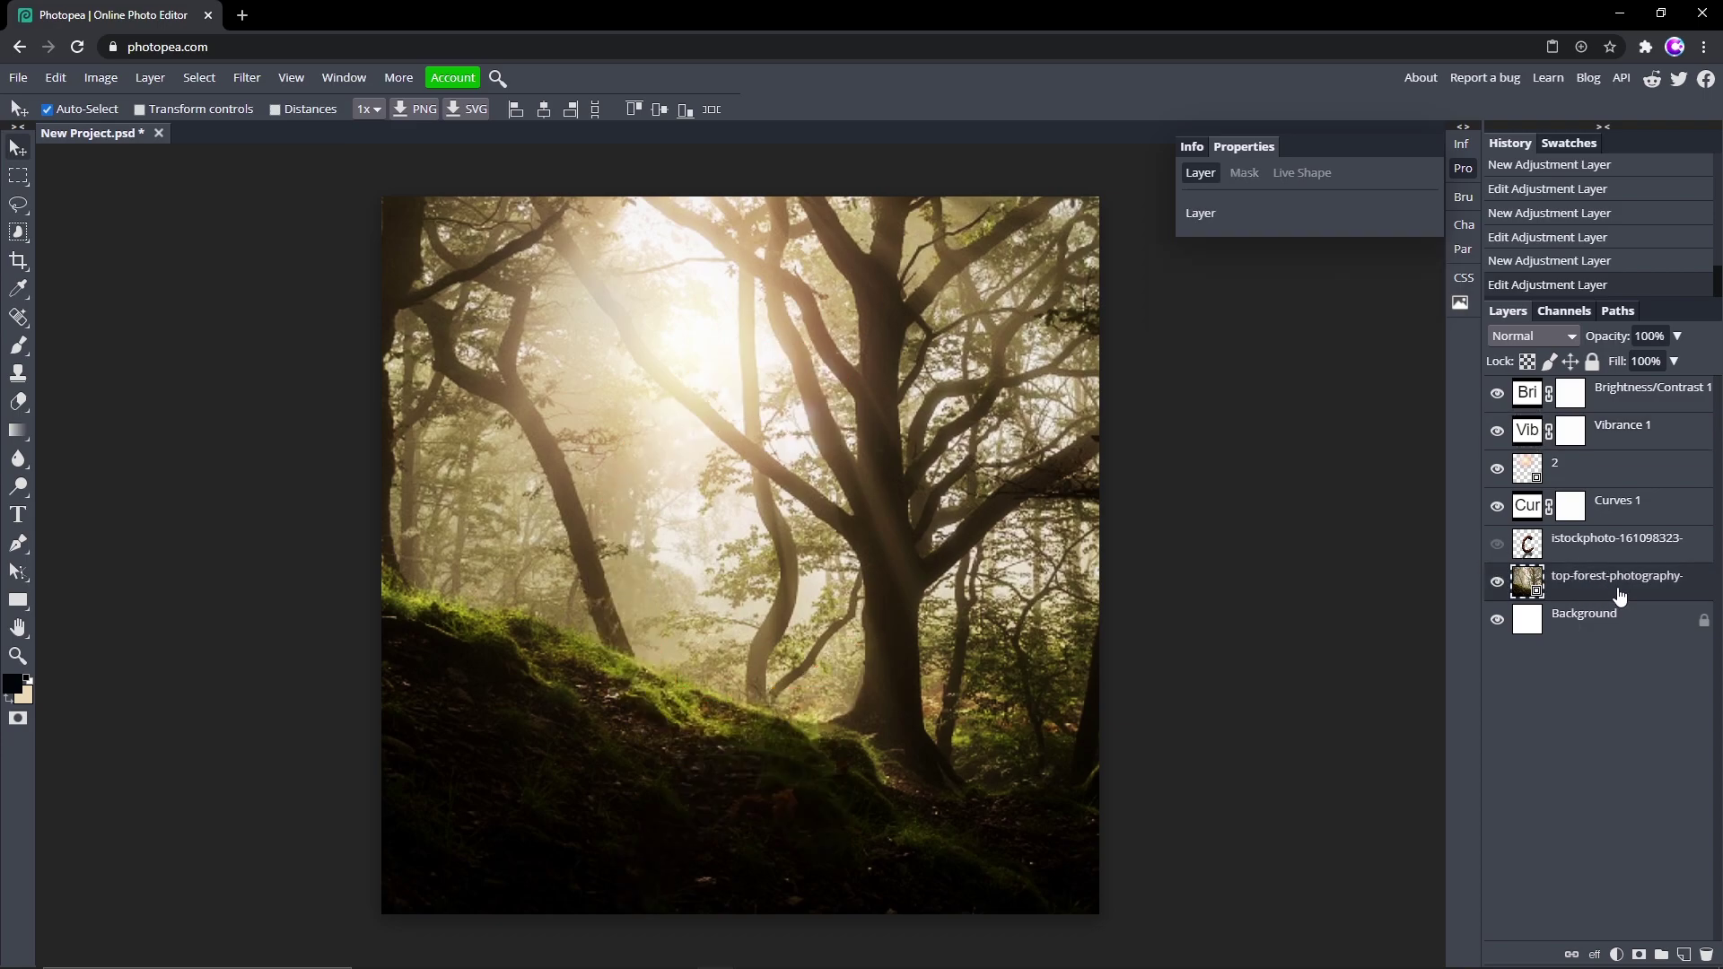
{"action": "left_click", "coordinate": [1704, 623]}
{"action": "left_click", "coordinate": [1625, 612]}
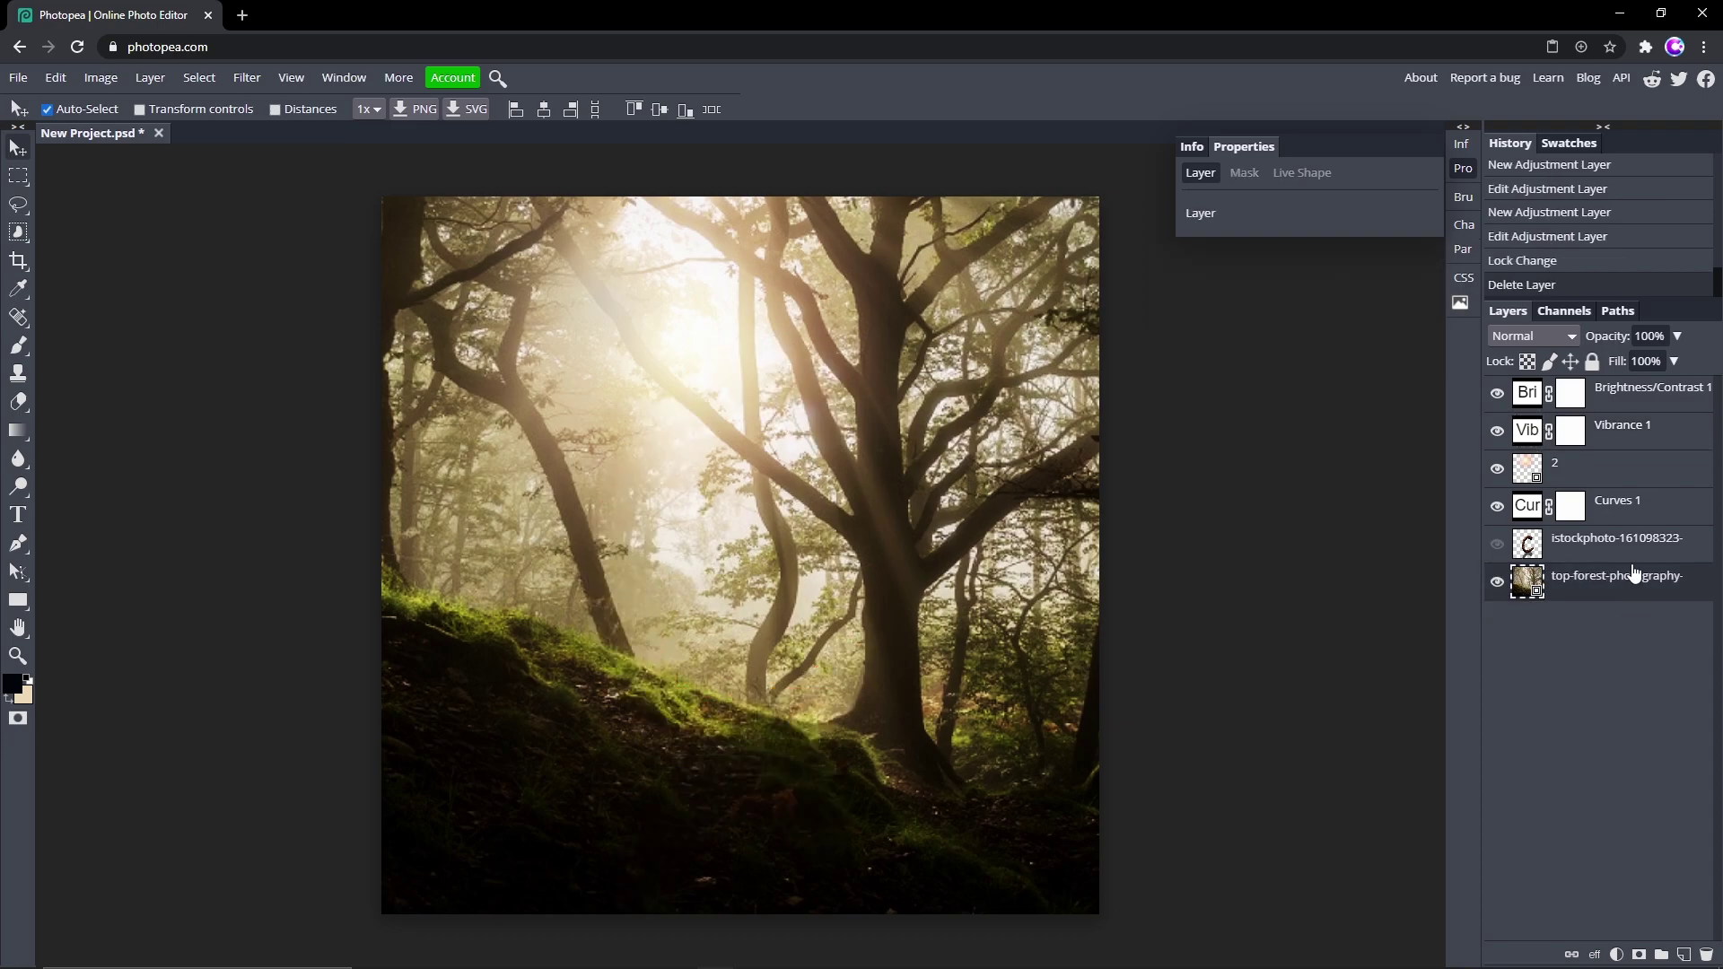
Rasterize the forest photo and soften its trees with an enlarged Blur brush, then show the wooden C again
{"action": "left_click", "coordinate": [19, 461]}
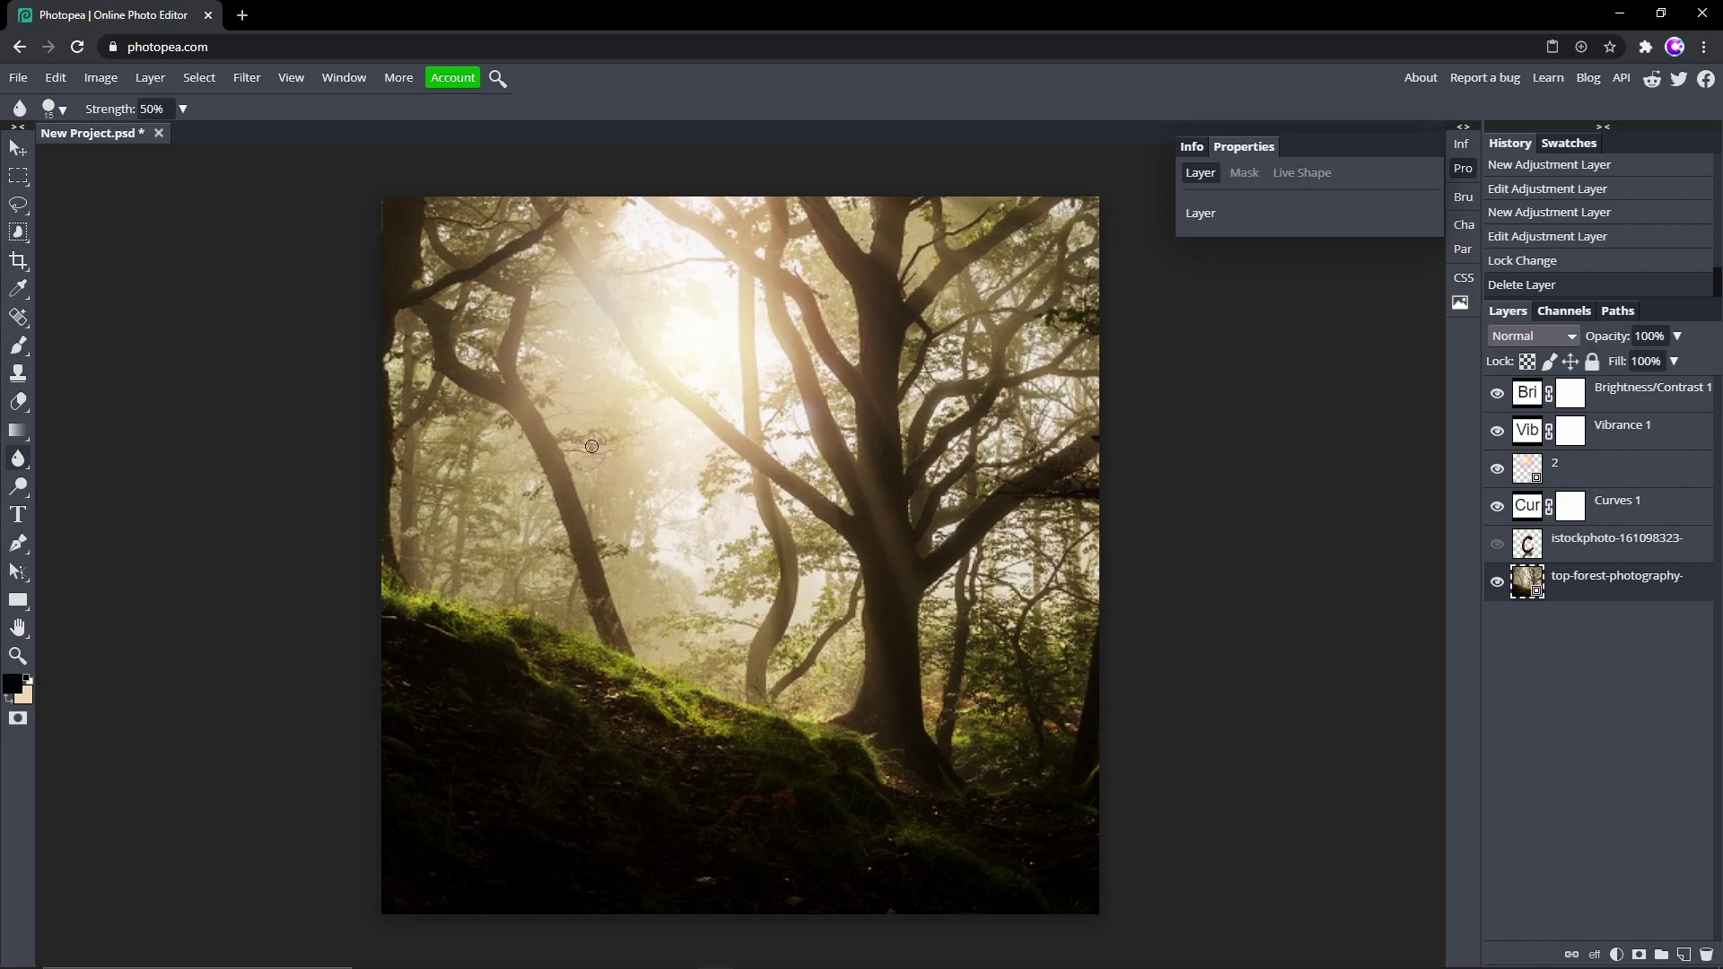
{"action": "mouse_move", "coordinate": [526, 502]}
{"action": "left_mouse_down"}
{"action": "mouse_move", "coordinate": [610, 316]}
{"action": "mouse_move", "coordinate": [676, 446]}
{"action": "mouse_move", "coordinate": [628, 467]}
{"action": "left_mouse_up"}
{"action": "left_click", "coordinate": [440, 485]}
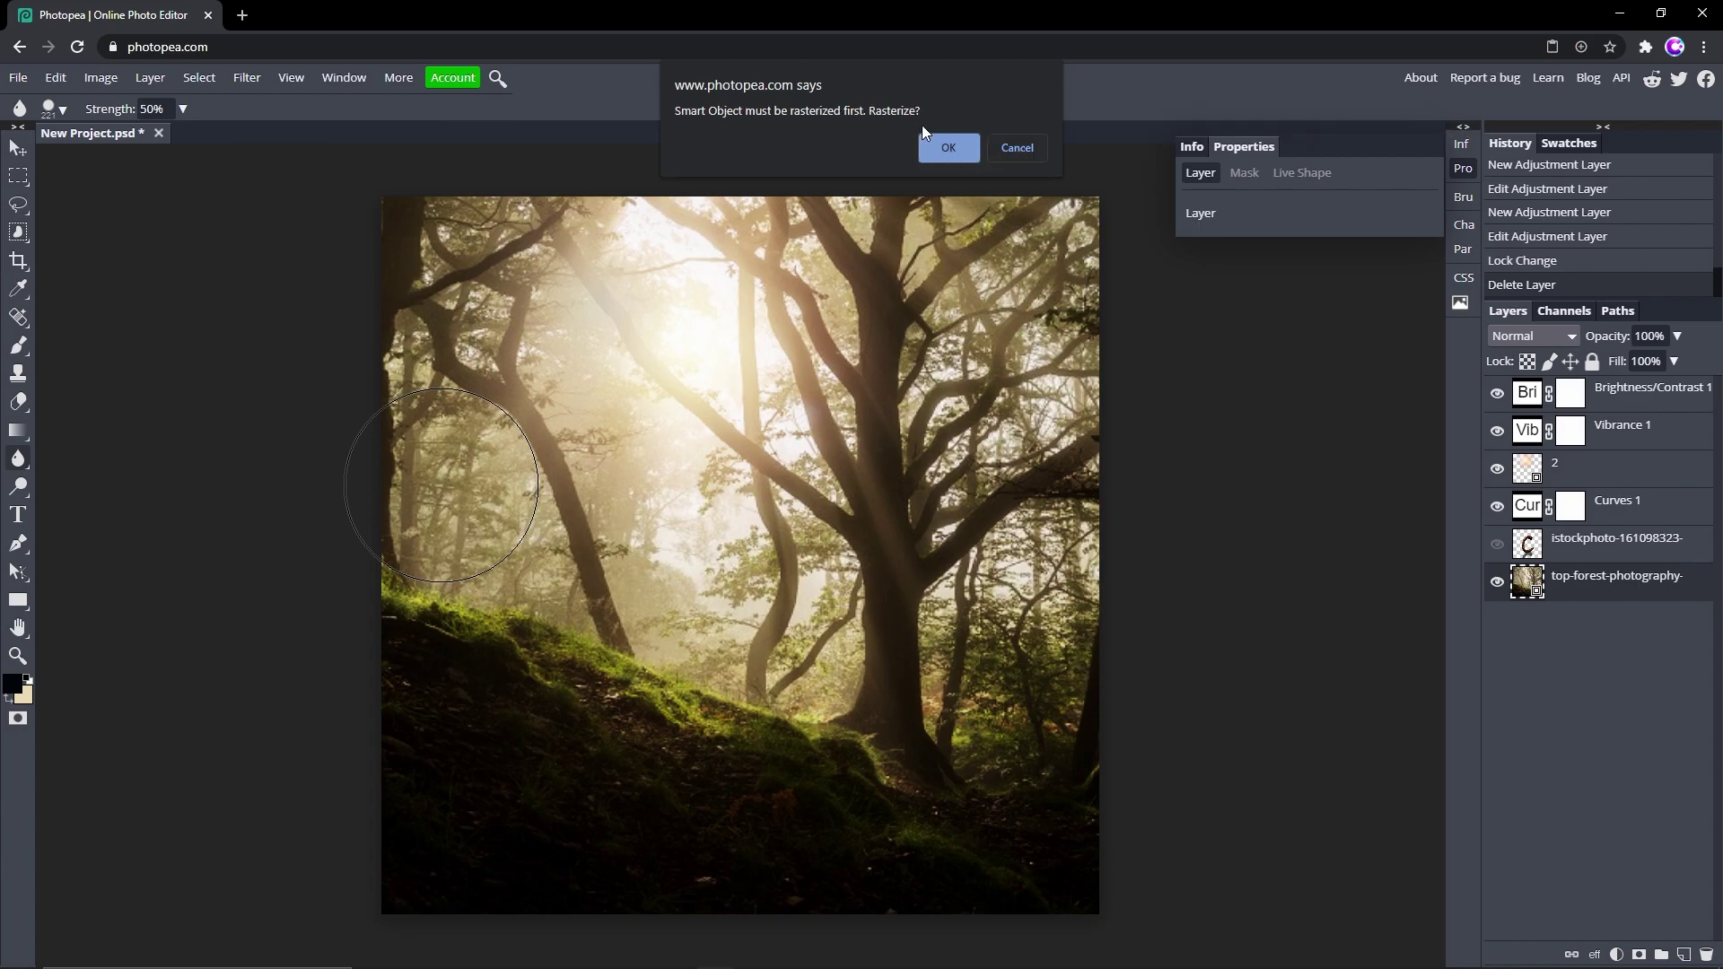
{"action": "left_click", "coordinate": [948, 148]}
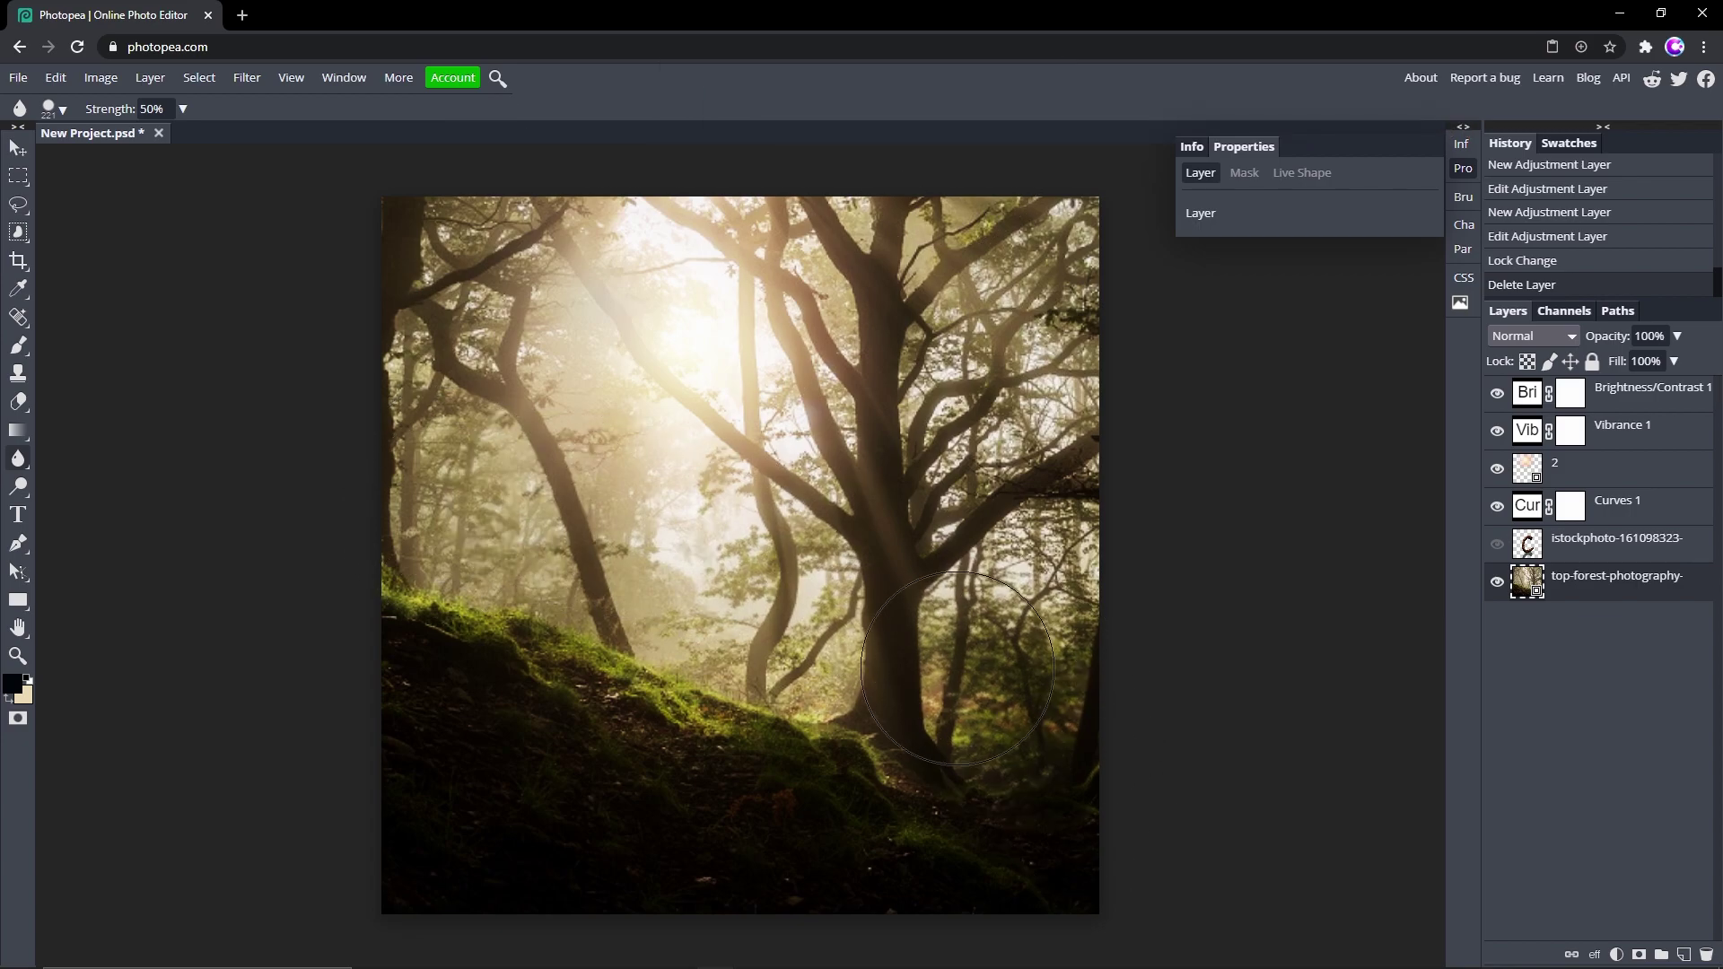
{"action": "mouse_move", "coordinate": [1070, 338]}
{"action": "left_mouse_down"}
{"action": "mouse_move", "coordinate": [1095, 305]}
{"action": "mouse_move", "coordinate": [1077, 314]}
{"action": "left_mouse_up"}
{"action": "mouse_move", "coordinate": [588, 522]}
{"action": "left_mouse_down"}
{"action": "mouse_move", "coordinate": [662, 519]}
{"action": "mouse_move", "coordinate": [635, 500]}
{"action": "mouse_move", "coordinate": [690, 523]}
{"action": "left_mouse_up"}
{"action": "left_click", "coordinate": [1497, 543]}
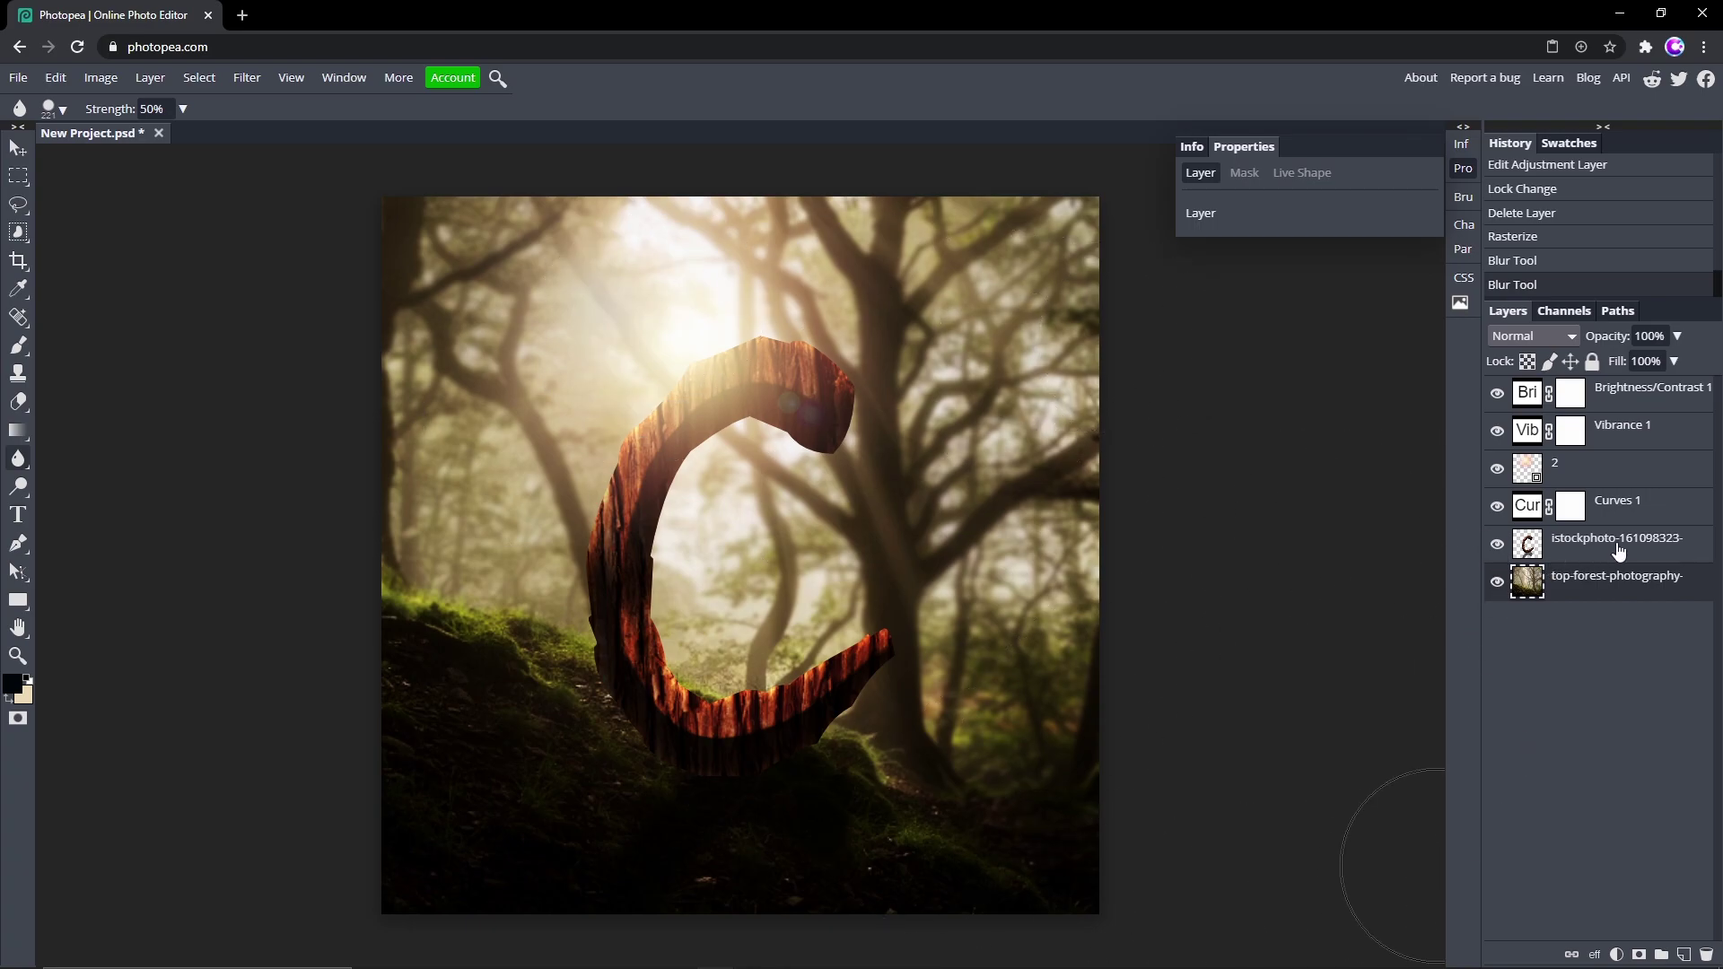
Select the Curves 1 adjustment and bring up its Curves settings in Properties
{"action": "left_click", "coordinate": [1568, 506]}
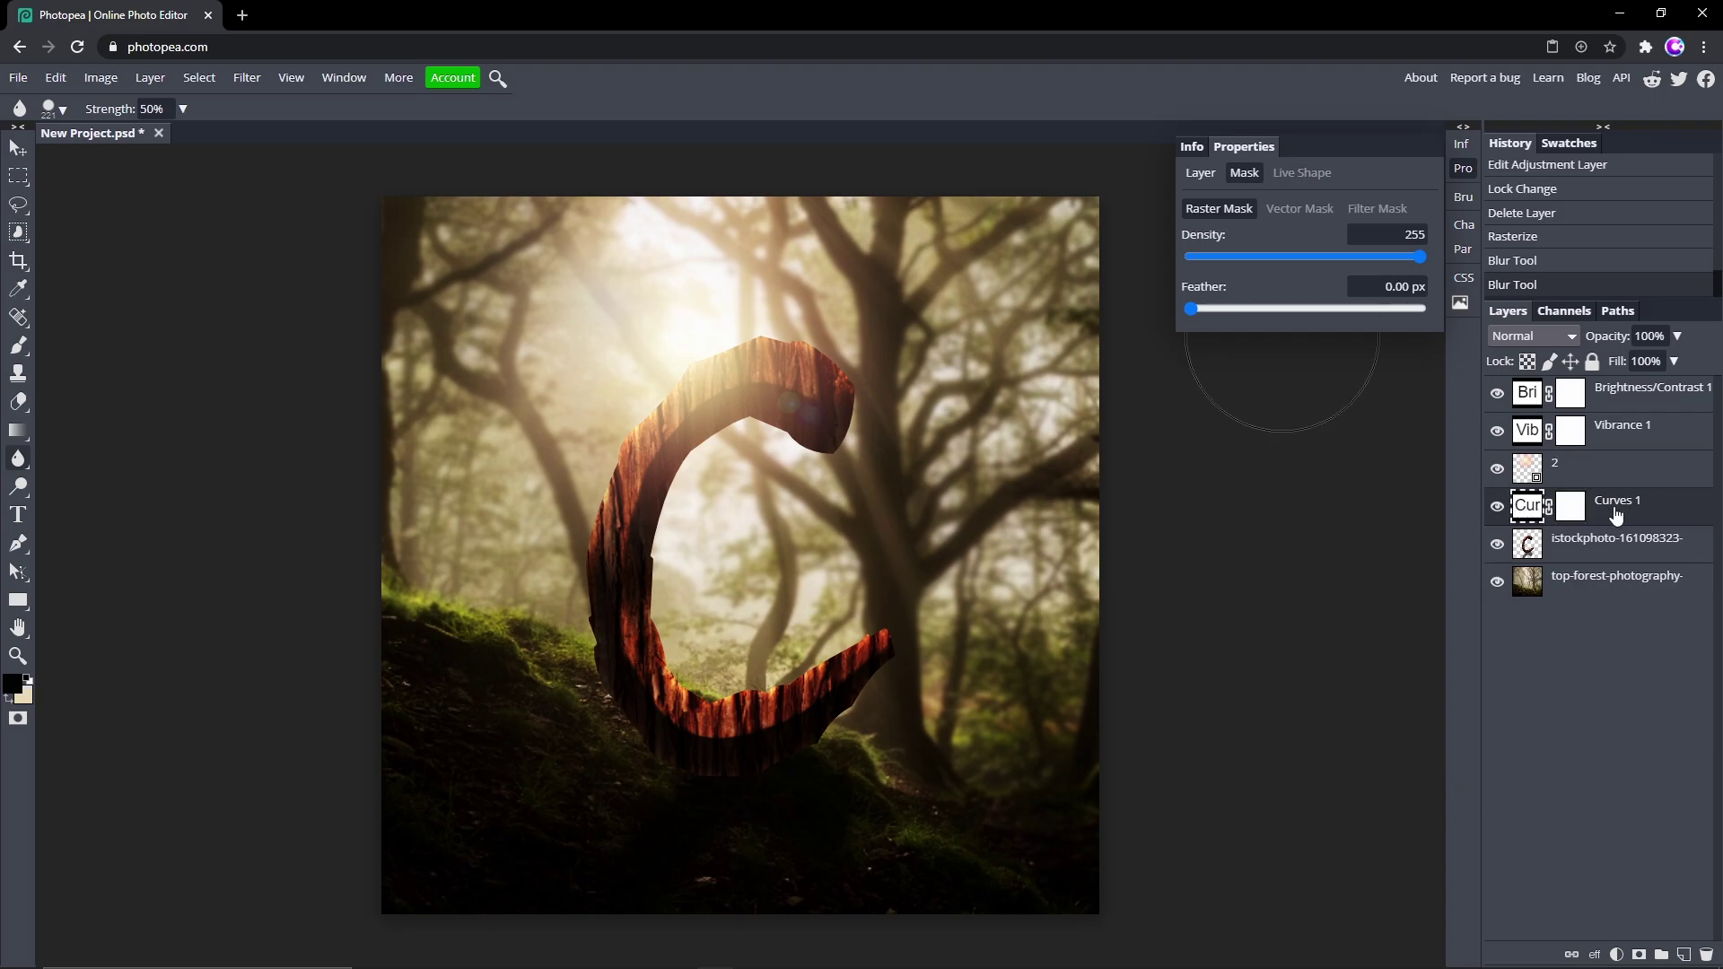
{"action": "left_click", "coordinate": [1563, 508]}
{"action": "left_click", "coordinate": [1459, 170]}
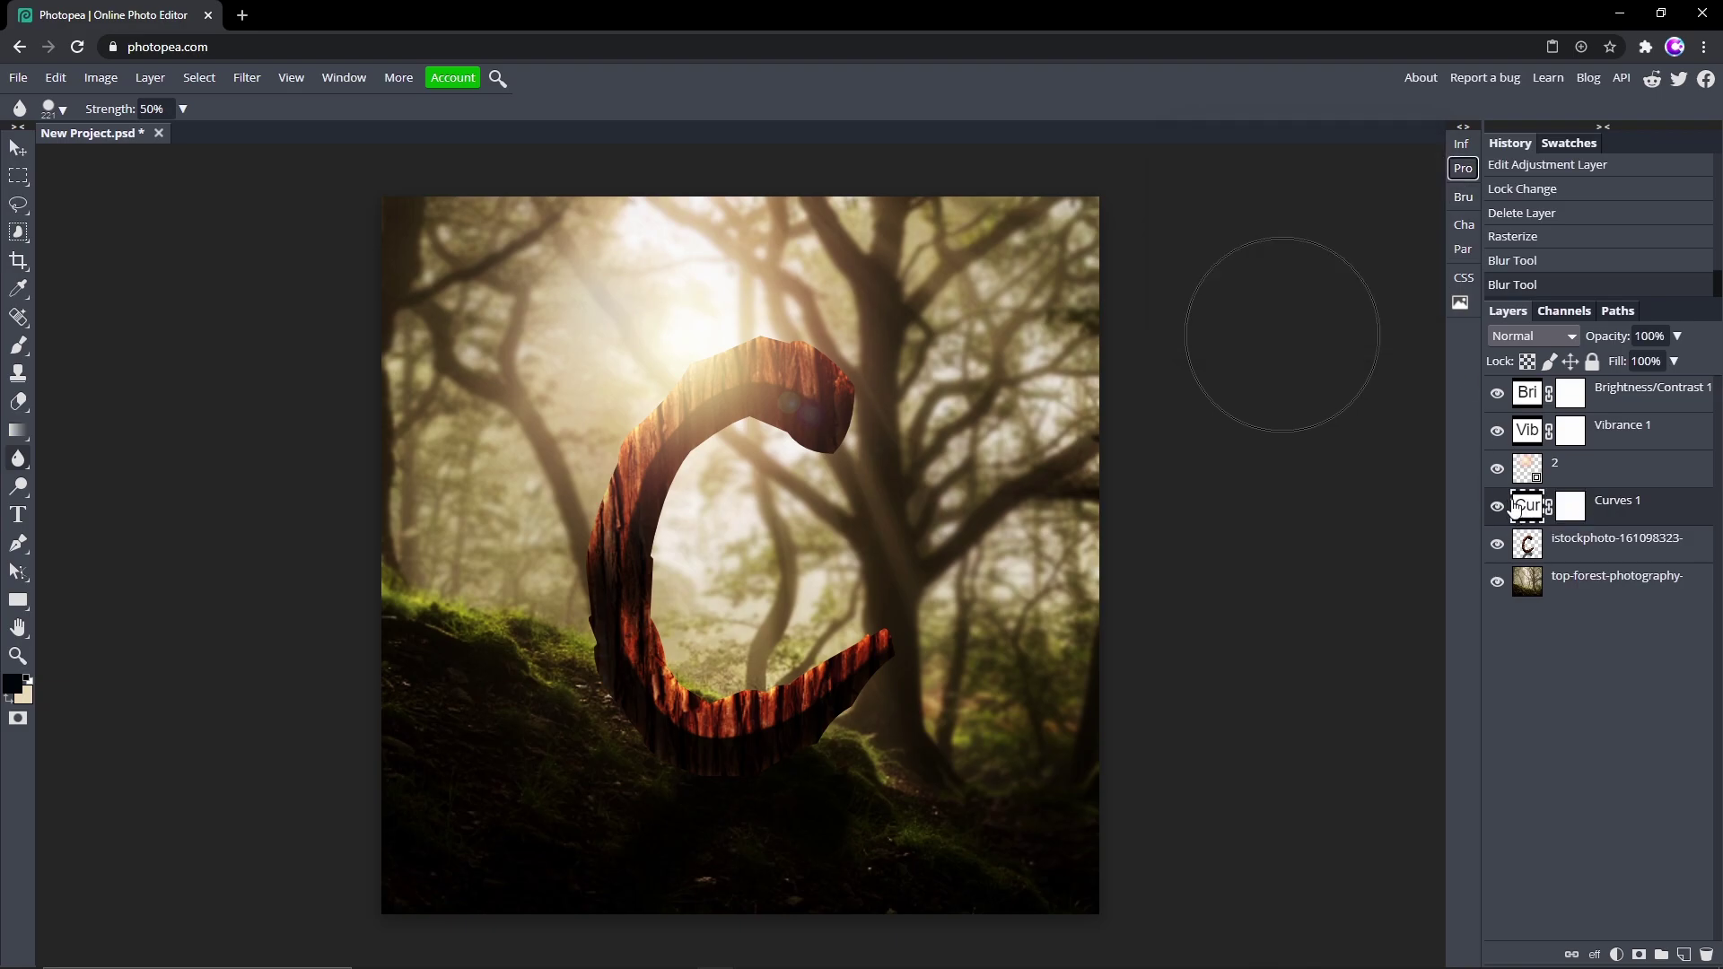
{"action": "left_click", "coordinate": [1458, 170]}
{"action": "left_click", "coordinate": [1215, 175]}
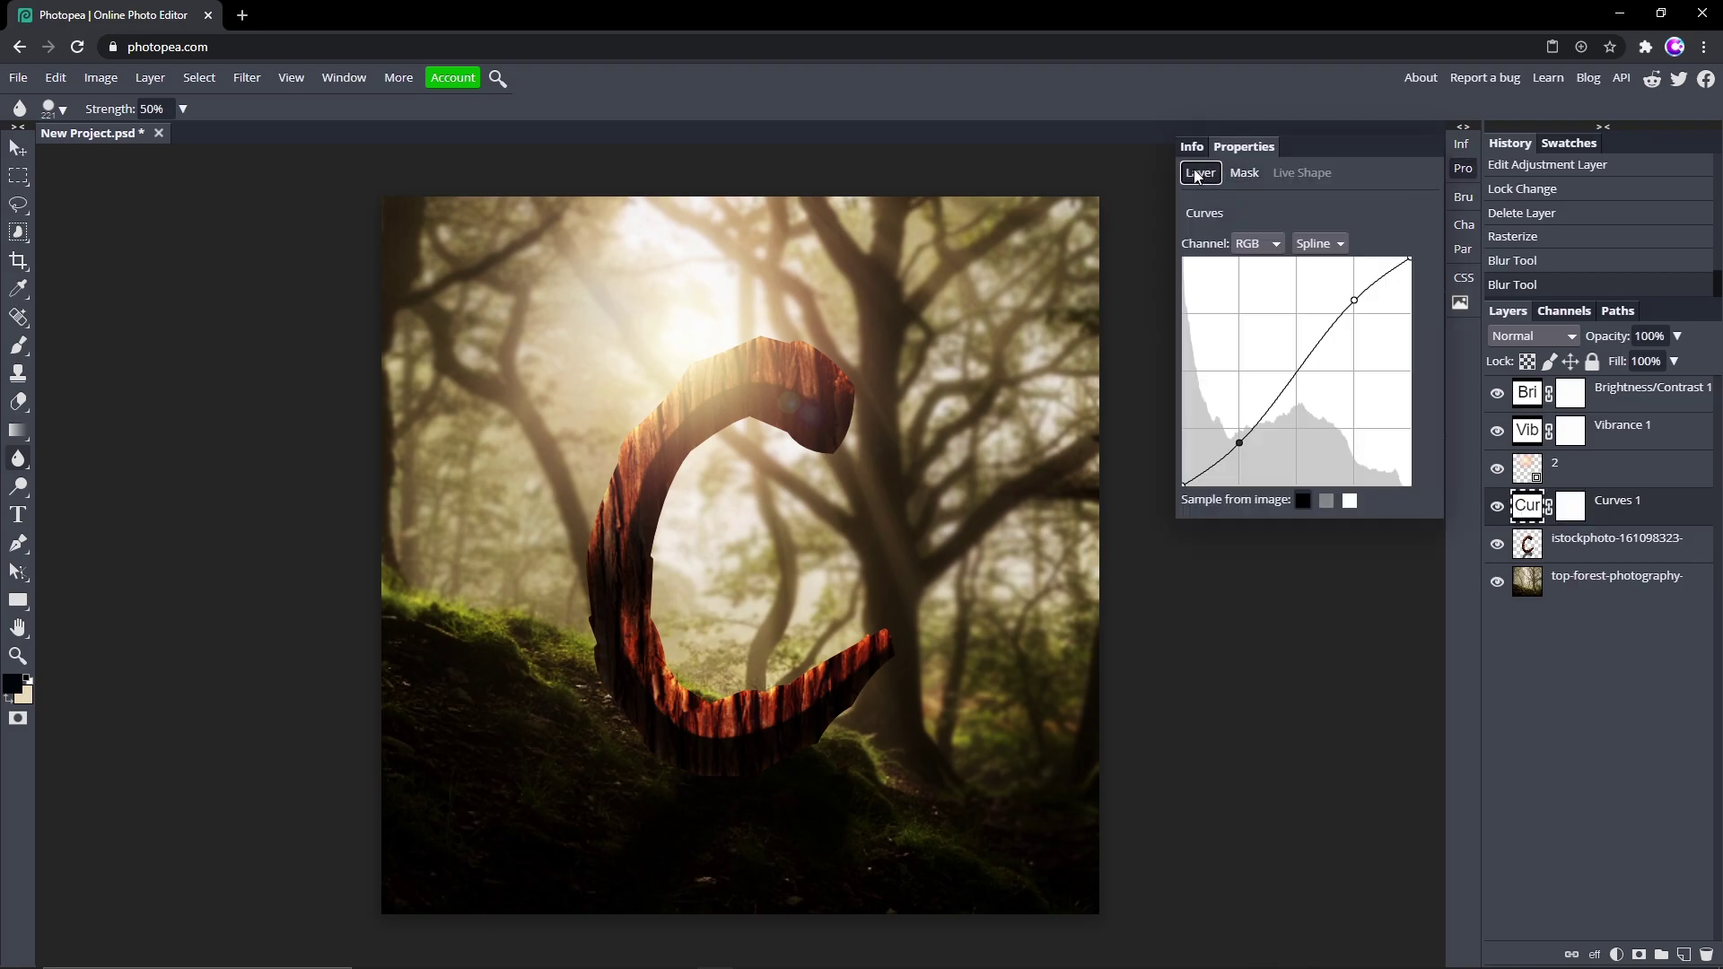
{"action": "left_click", "coordinate": [1244, 172]}
{"action": "left_click", "coordinate": [1201, 172]}
Nudge the curve's lower-left shadow point up slightly, compare, and collapse Properties
{"action": "left_click_drag", "start_coordinate": [1239, 444], "coordinate": [1242, 437]}
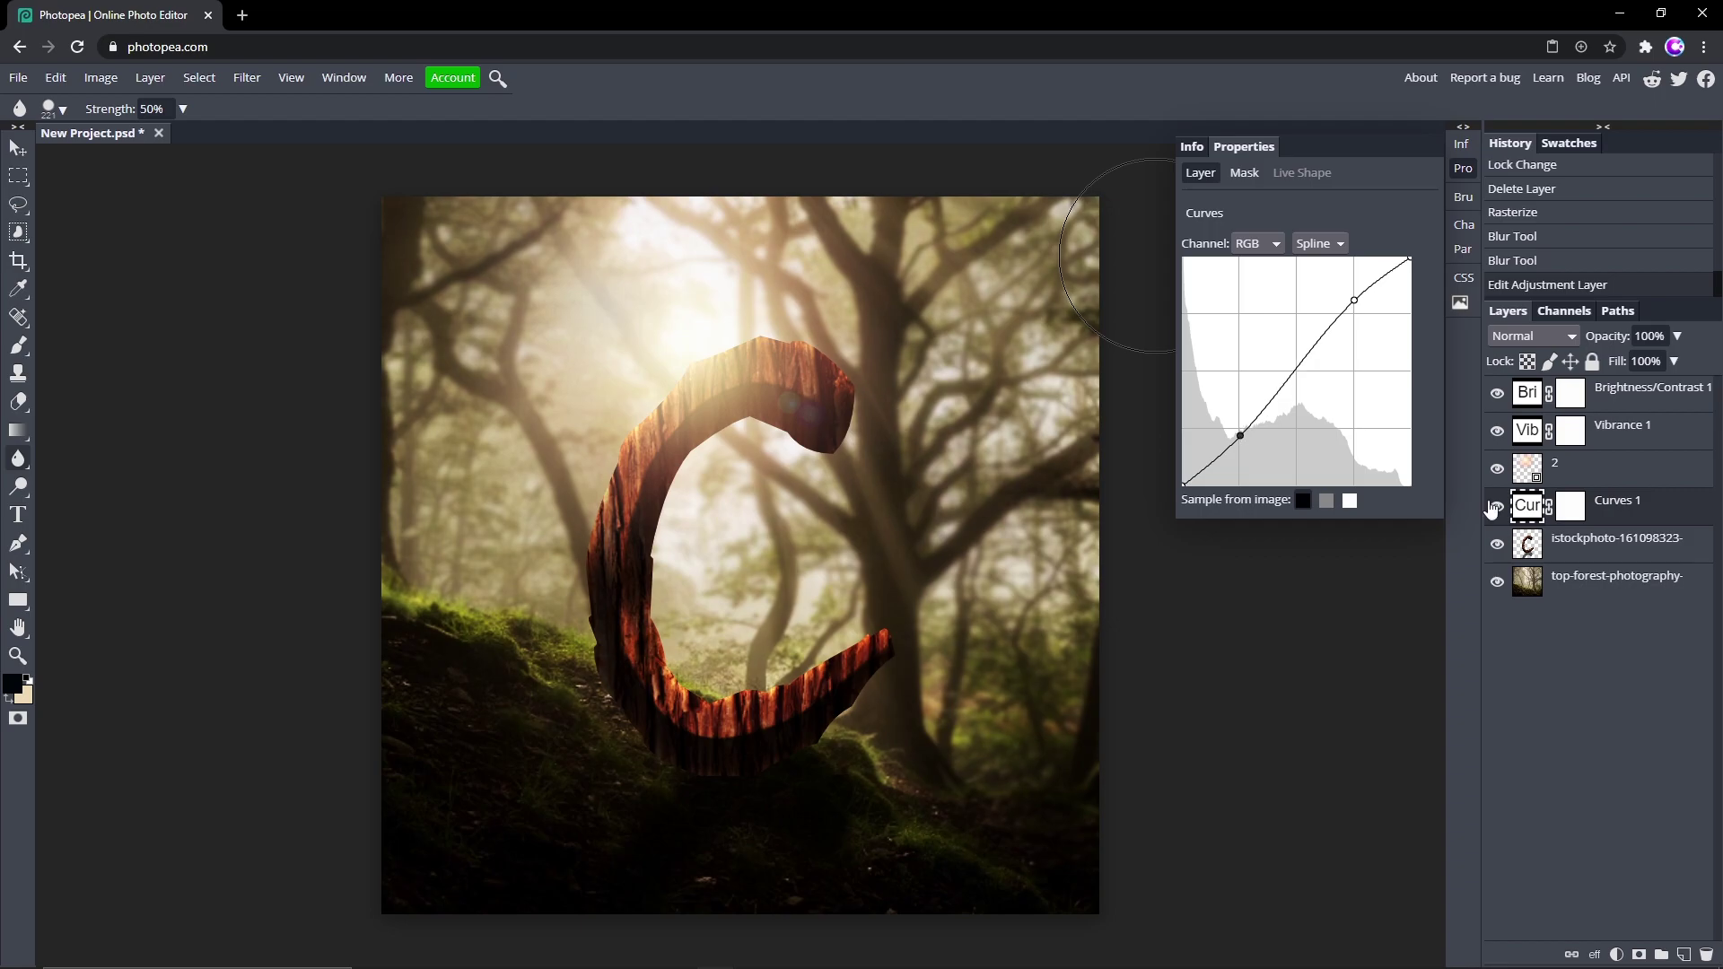
{"action": "left_click", "coordinate": [1494, 507]}
{"action": "left_click", "coordinate": [1494, 507]}
{"action": "left_click", "coordinate": [1462, 168]}
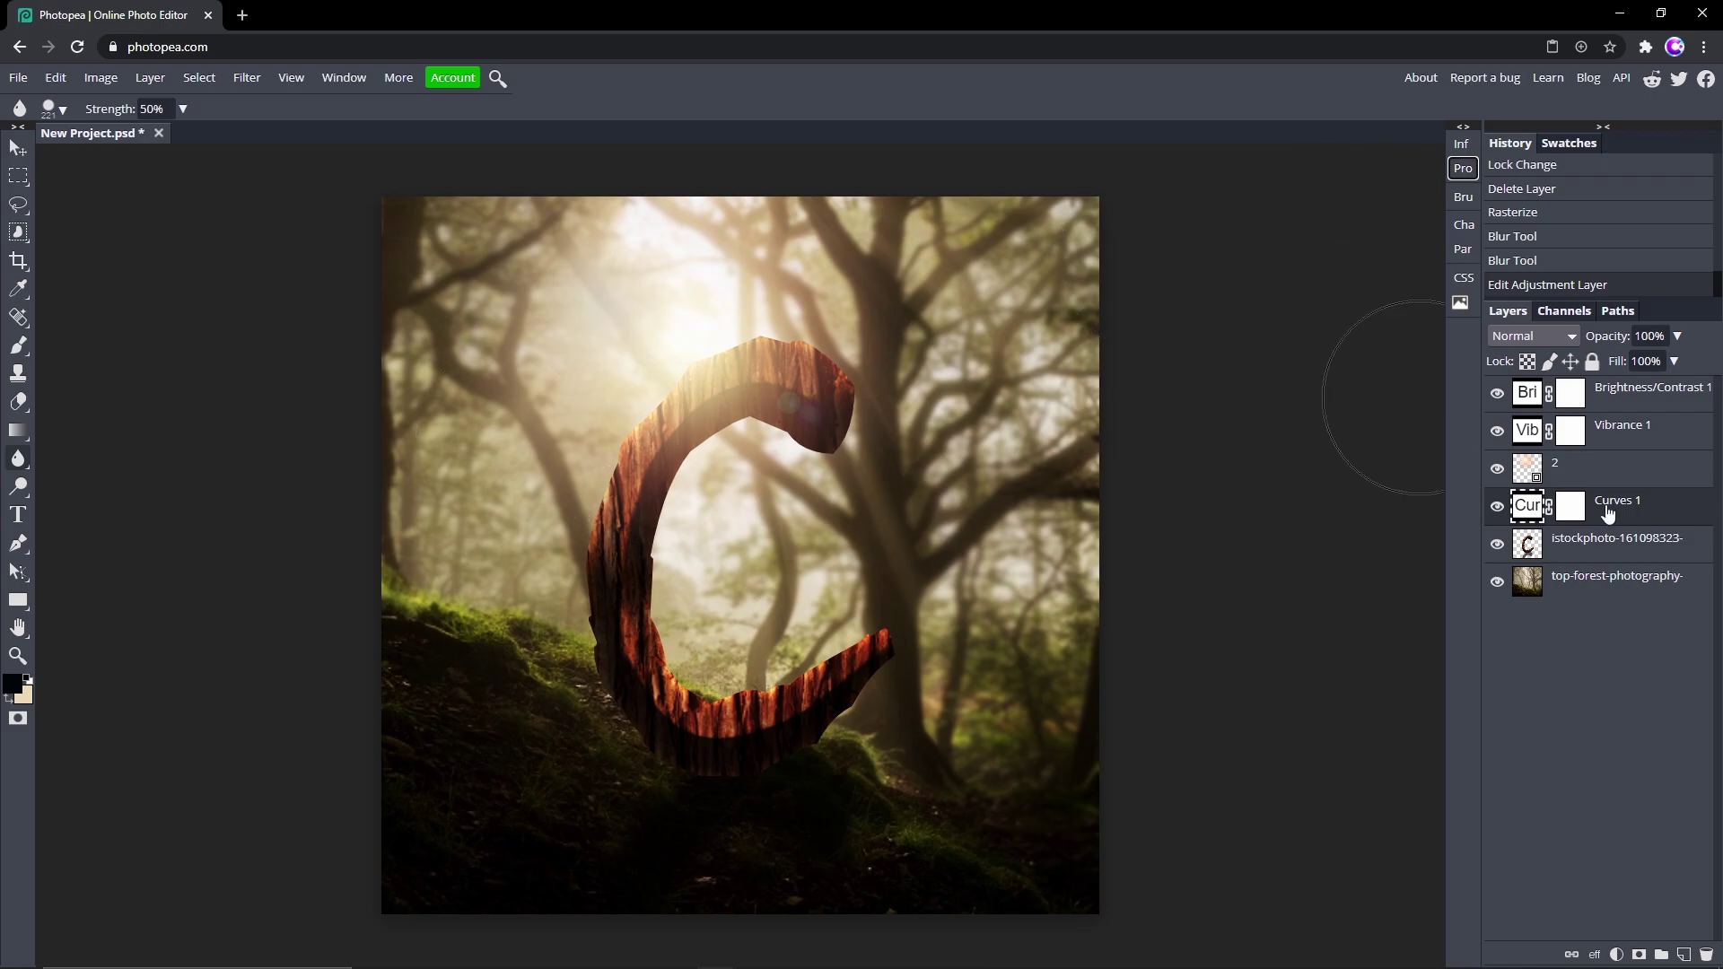
{"action": "left_click", "coordinate": [1660, 592]}
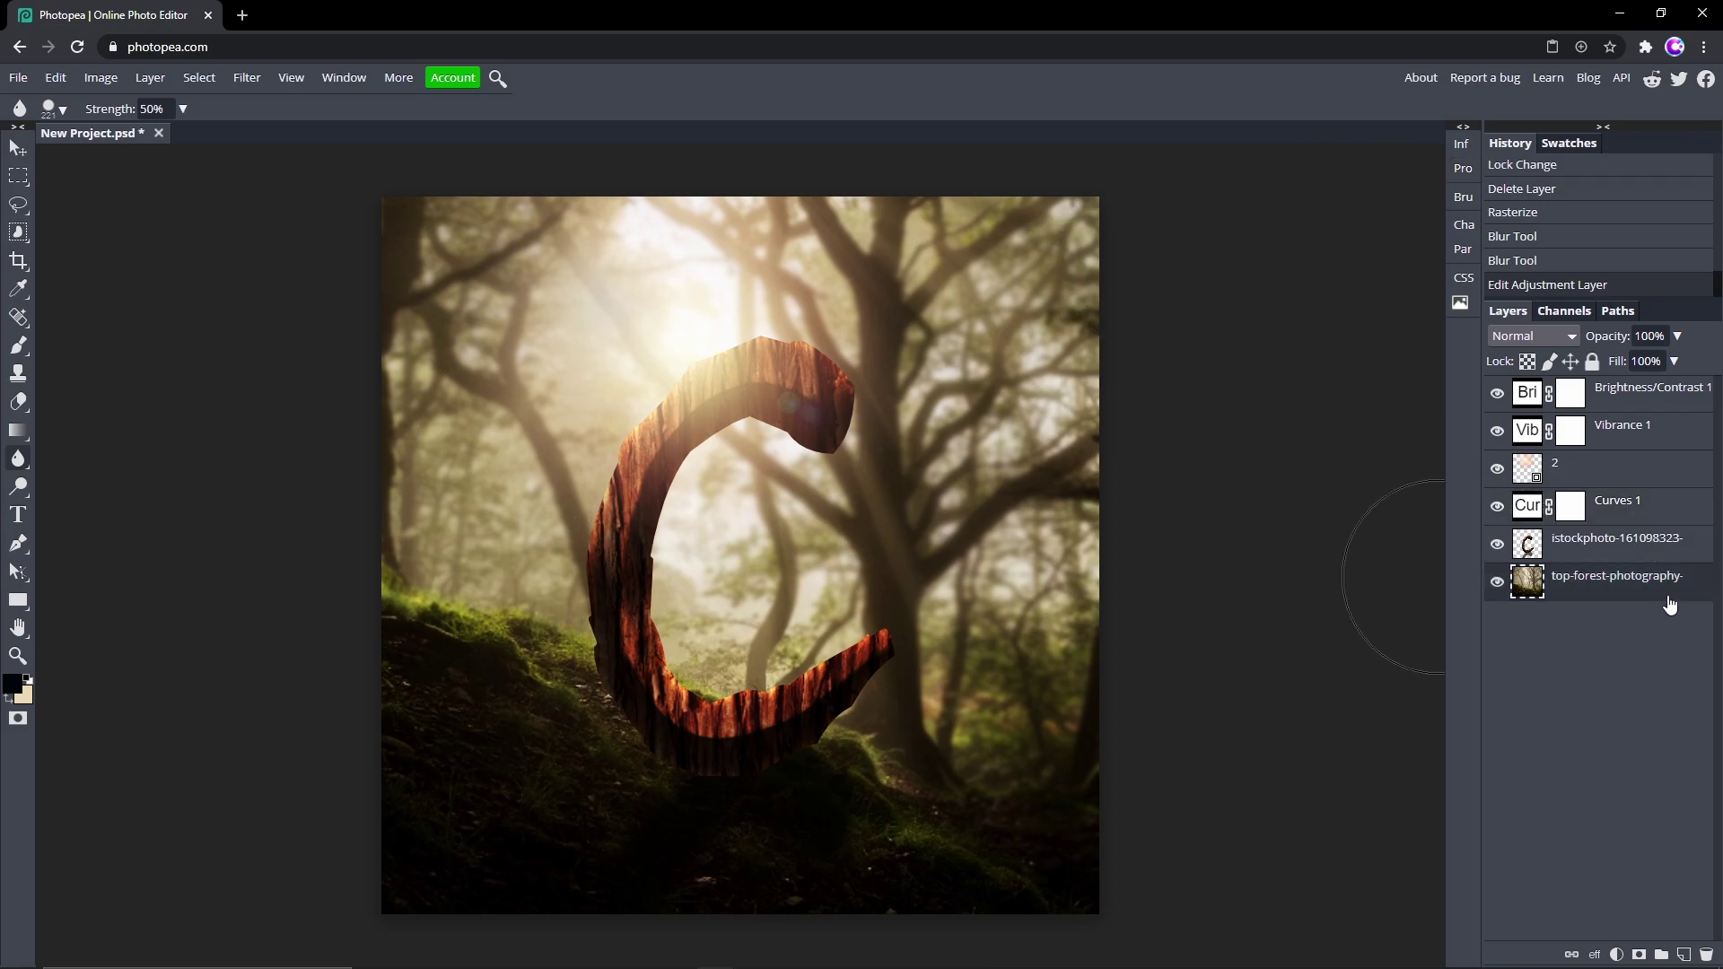
Give the forest photo a reversed, radial Gradient Overlay layer style
{"action": "double_click", "coordinate": [1669, 604]}
{"action": "double_click", "coordinate": [1693, 601]}
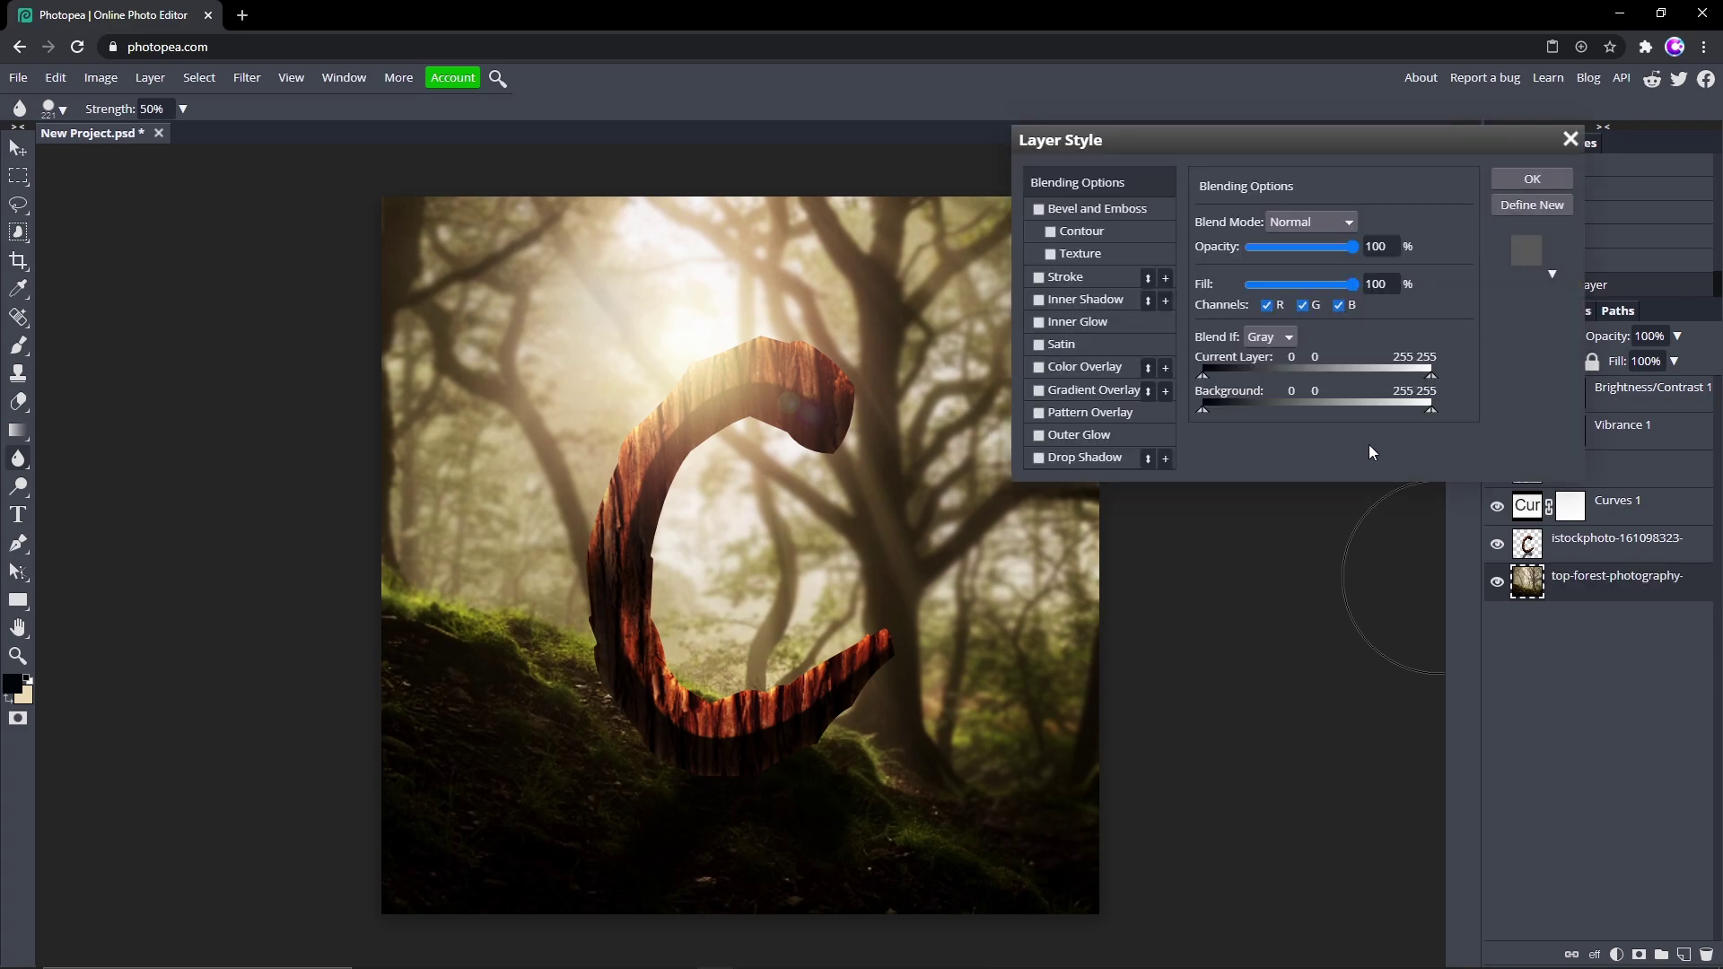
{"action": "left_click", "coordinate": [1038, 390]}
{"action": "left_click", "coordinate": [1096, 388]}
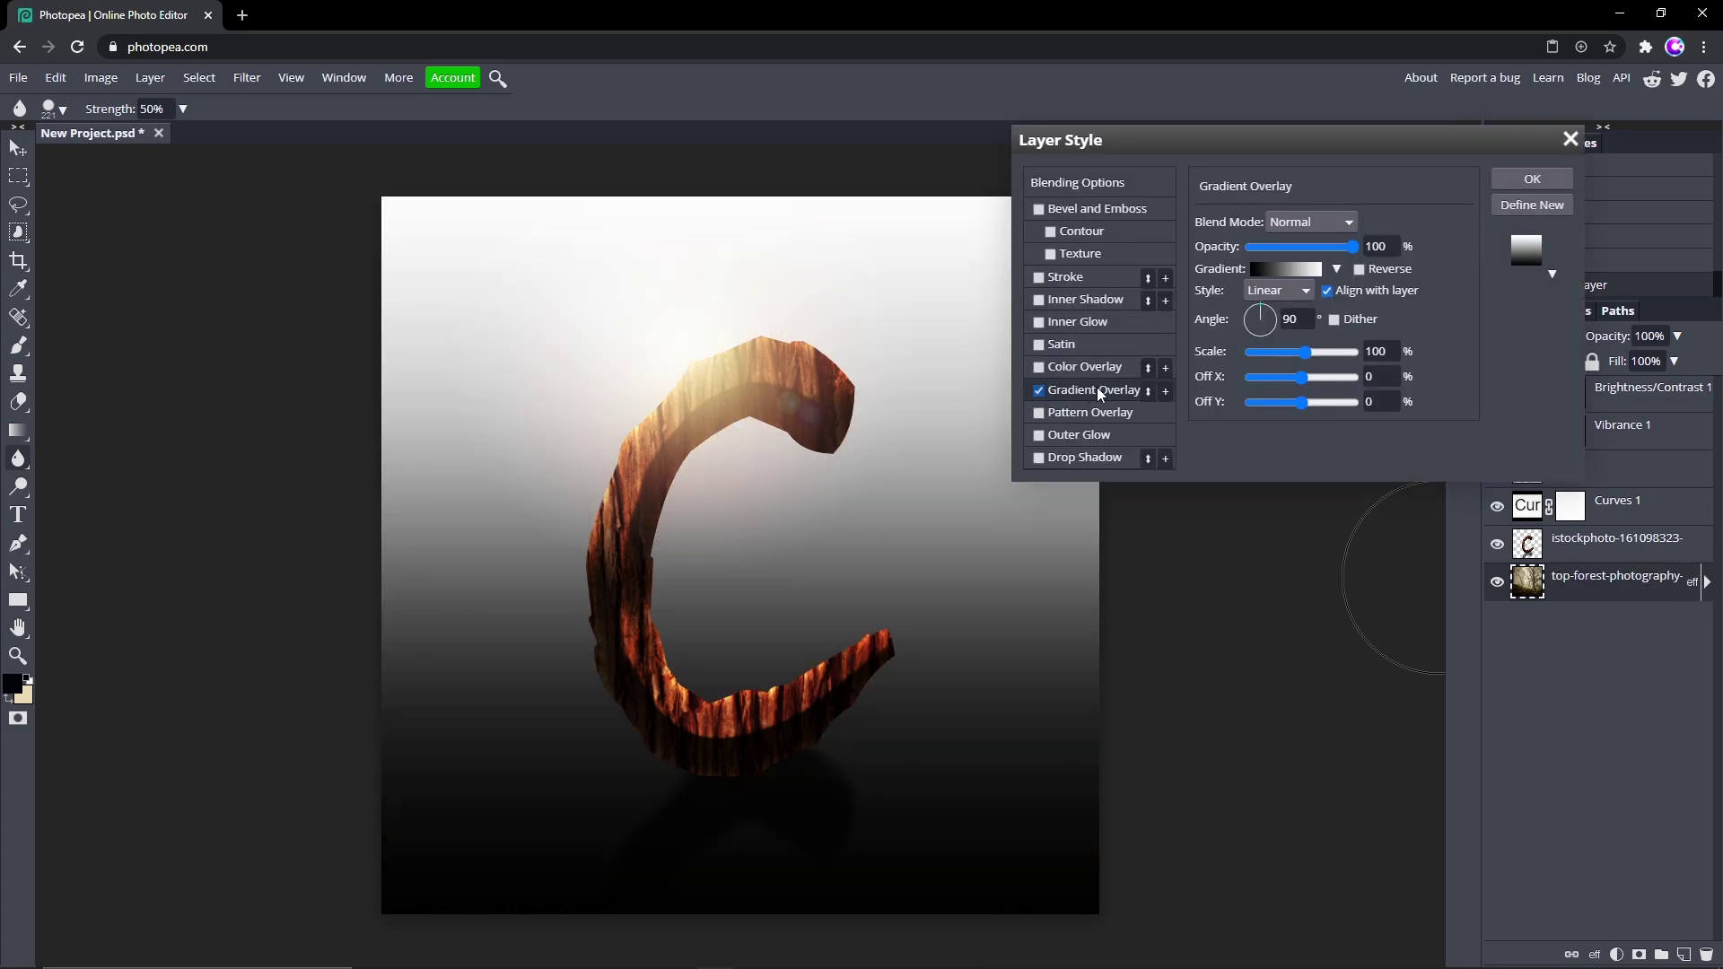
{"action": "left_click", "coordinate": [1359, 270]}
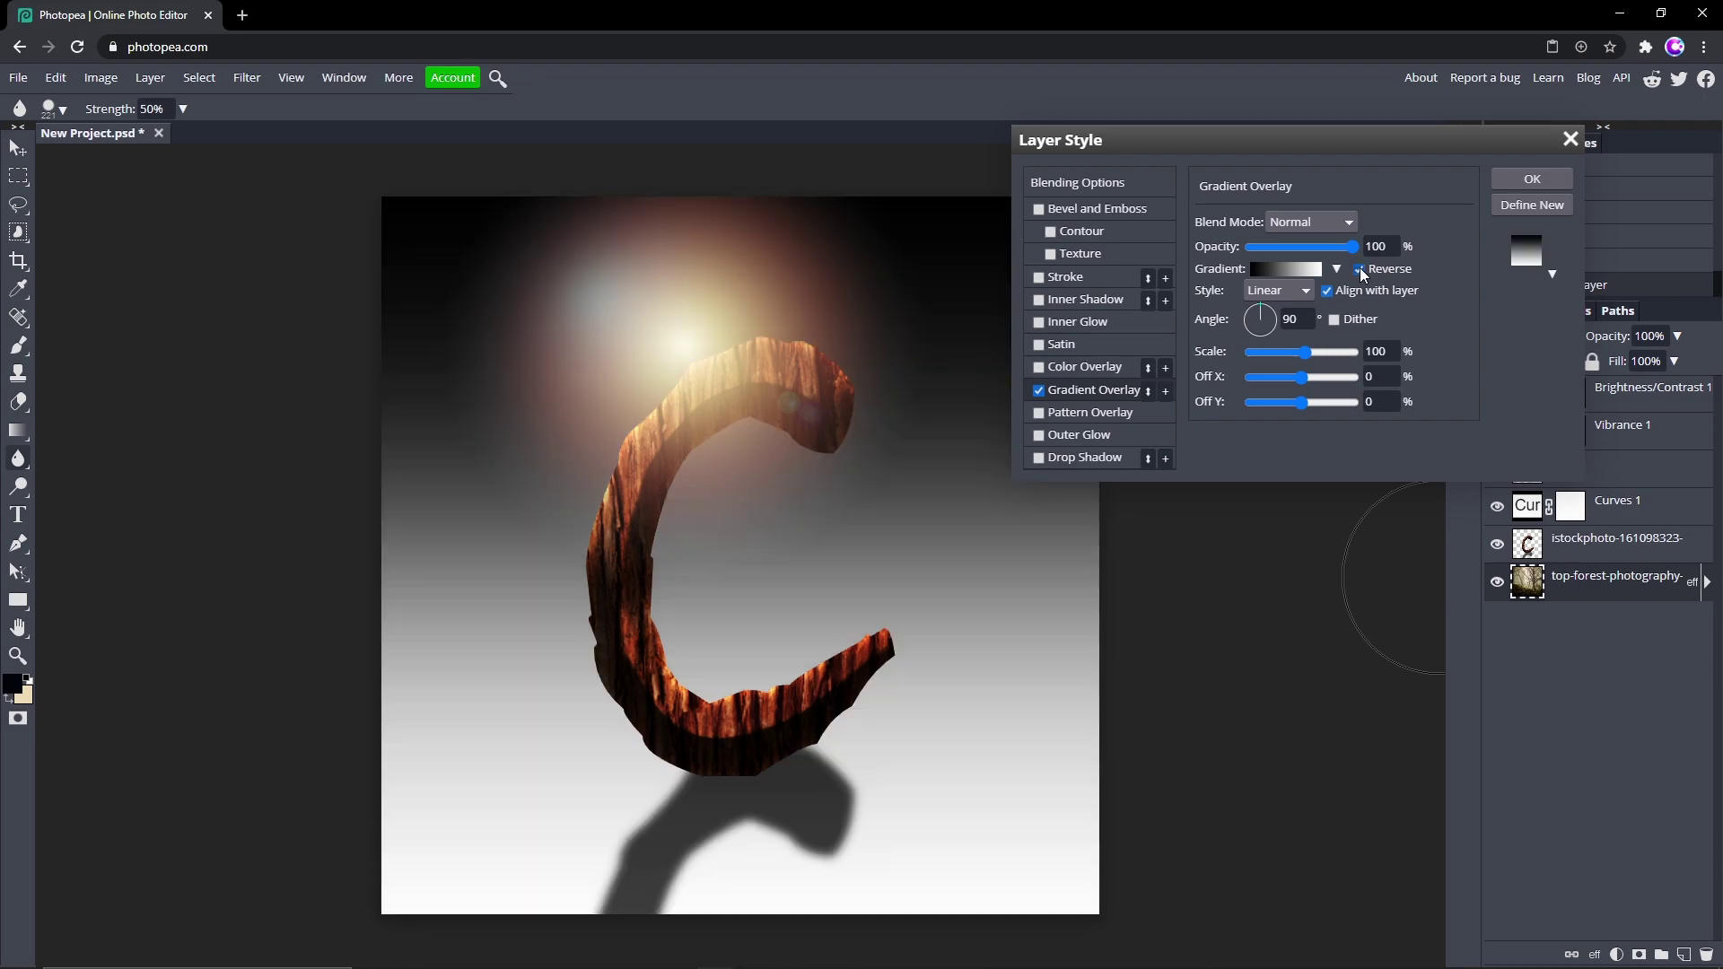
{"action": "left_click", "coordinate": [1278, 290]}
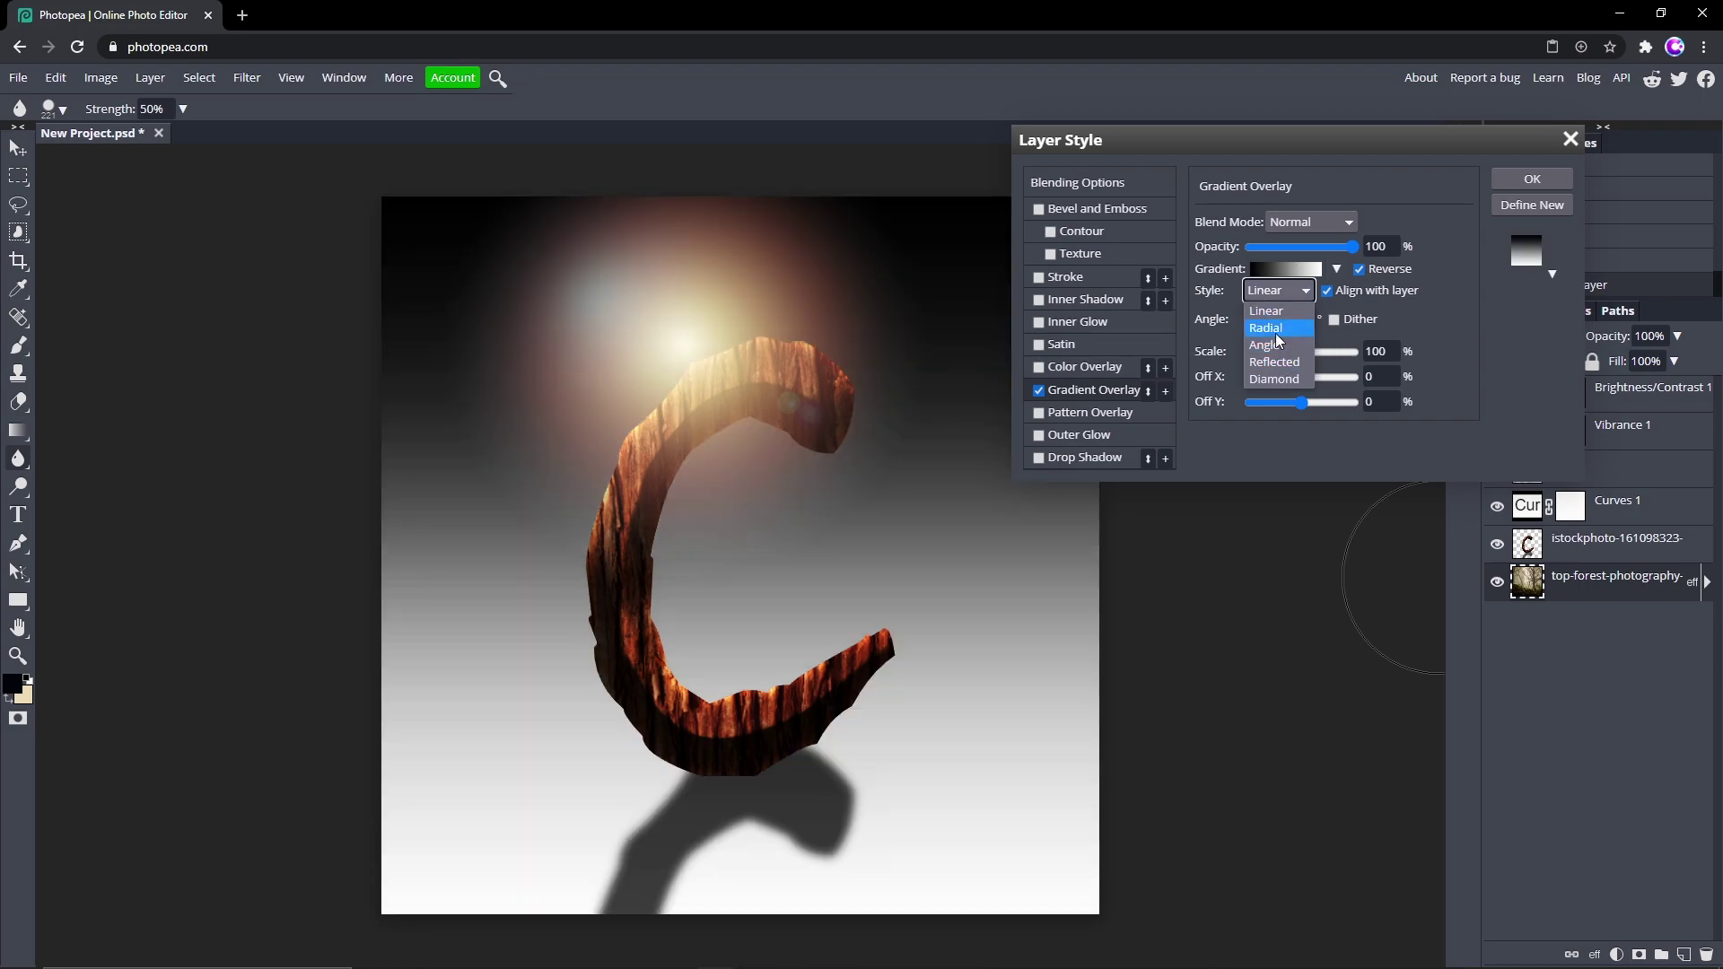
{"action": "left_click", "coordinate": [1268, 328]}
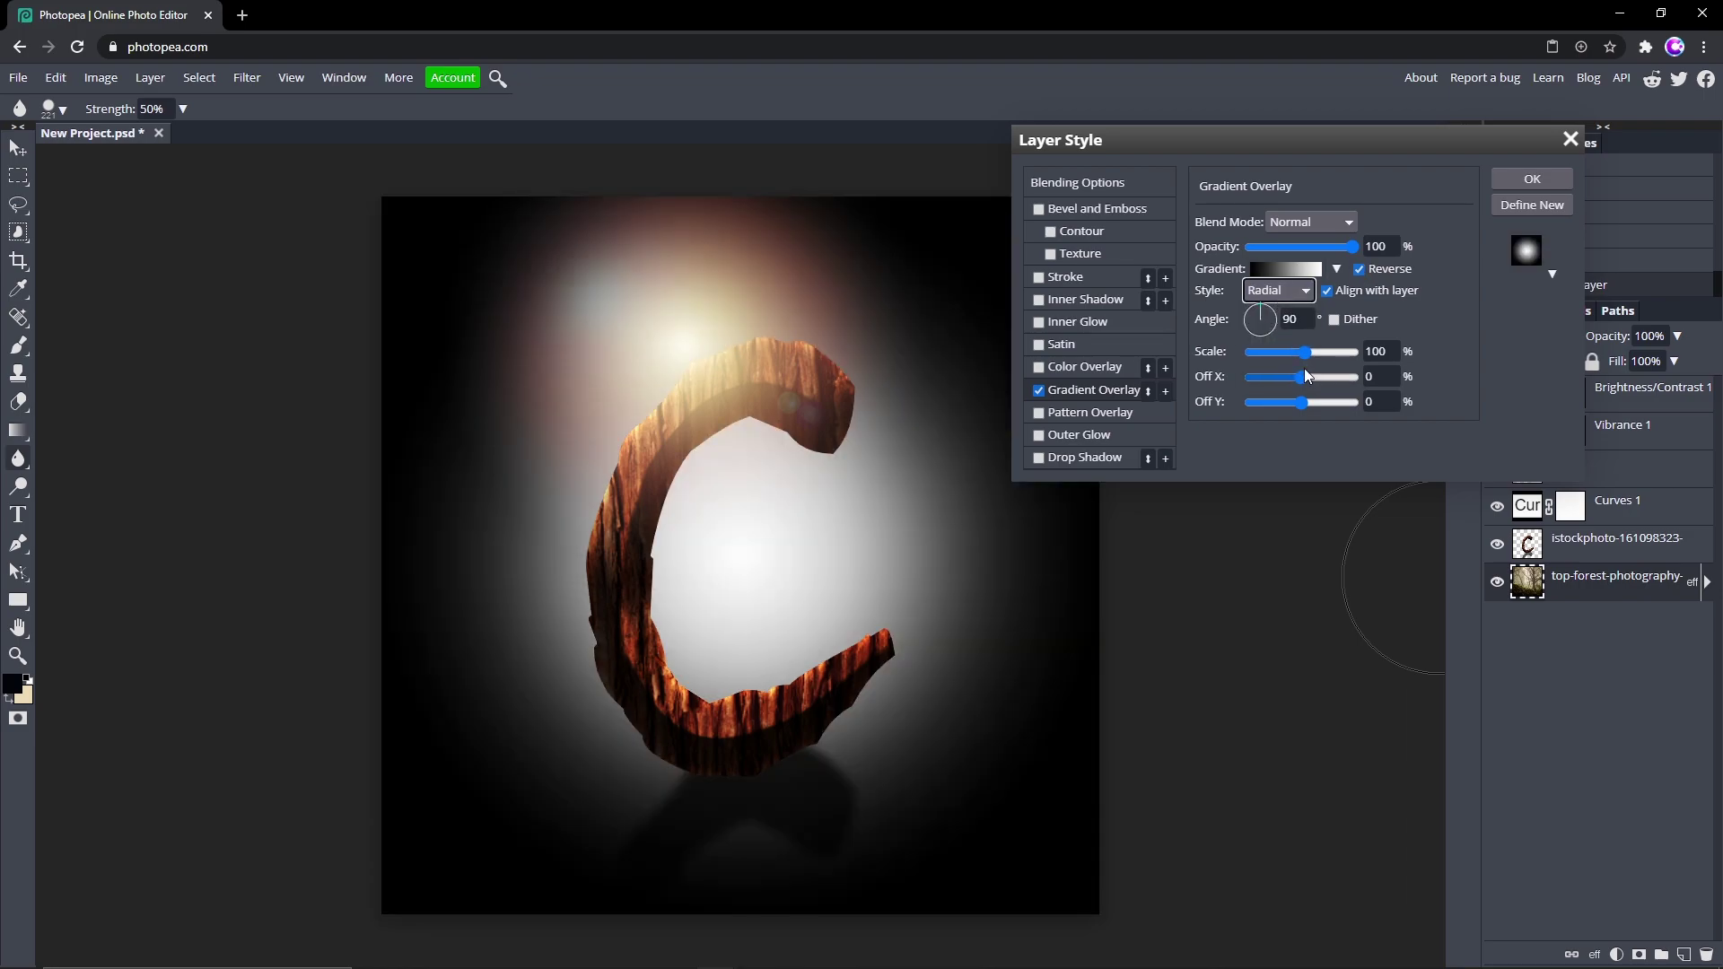
Set the gradient overlay to Multiply blend, 500% scale and about 59% opacity
{"action": "left_click_drag", "start_coordinate": [1301, 406], "coordinate": [1302, 406]}
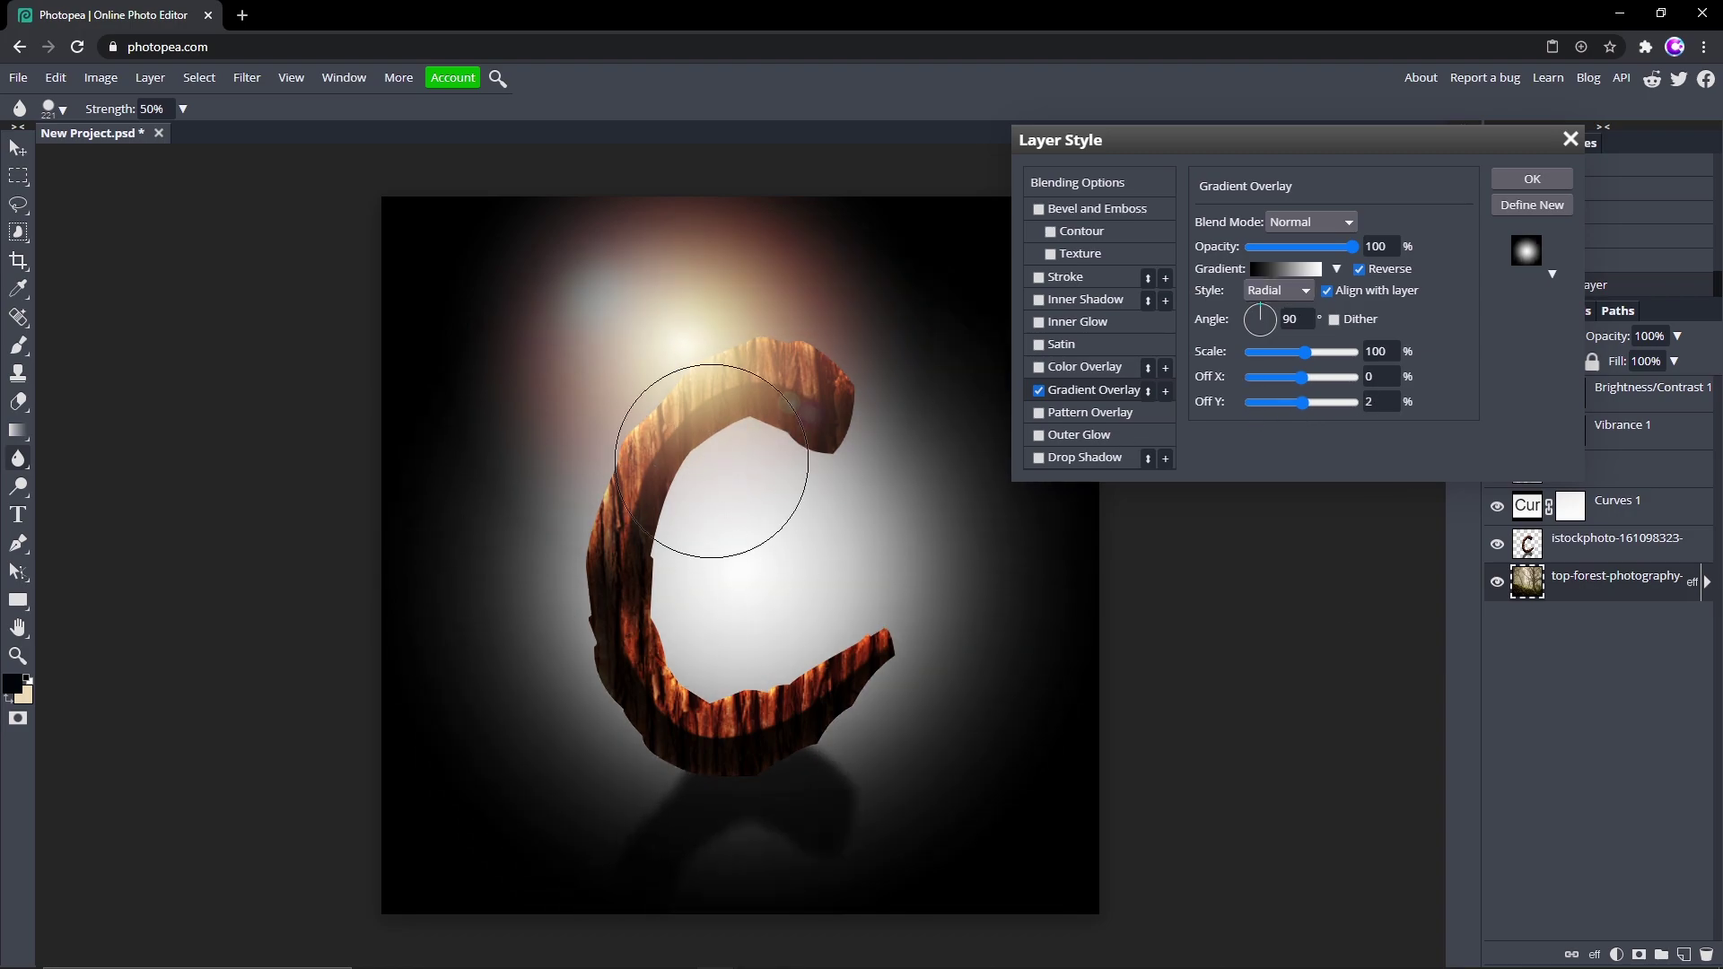
{"action": "left_click", "coordinate": [1295, 224]}
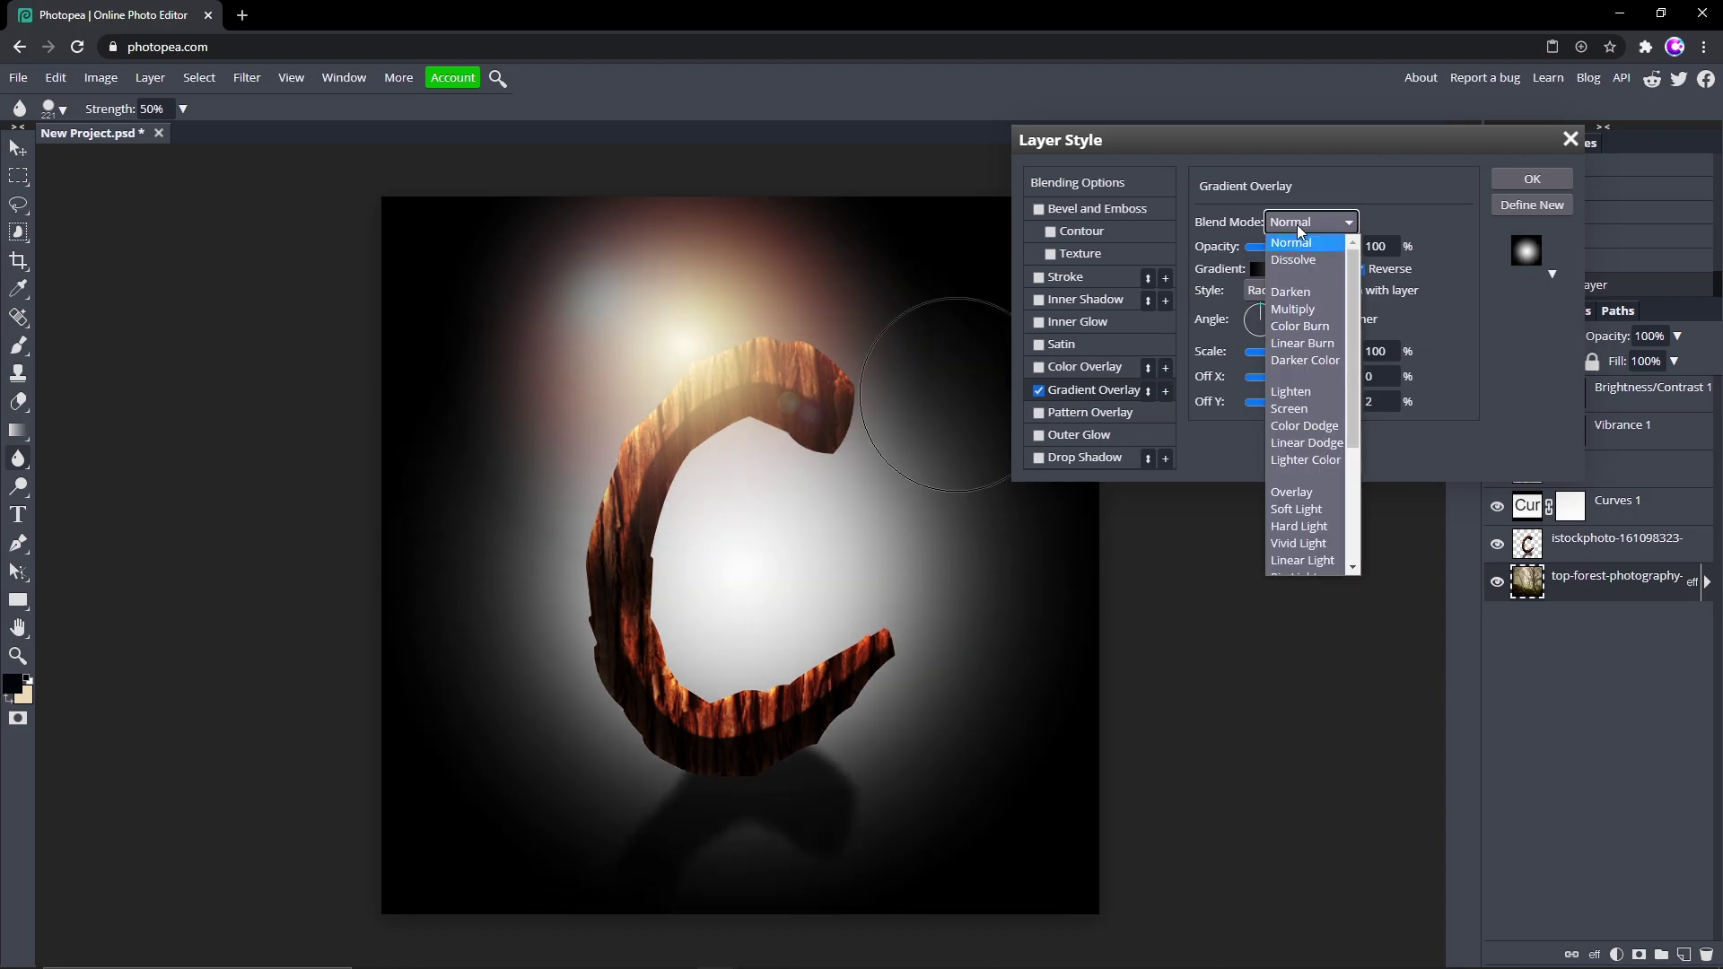
{"action": "left_click", "coordinate": [1296, 298]}
{"action": "left_click_drag", "start_coordinate": [1306, 353], "coordinate": [1382, 361]}
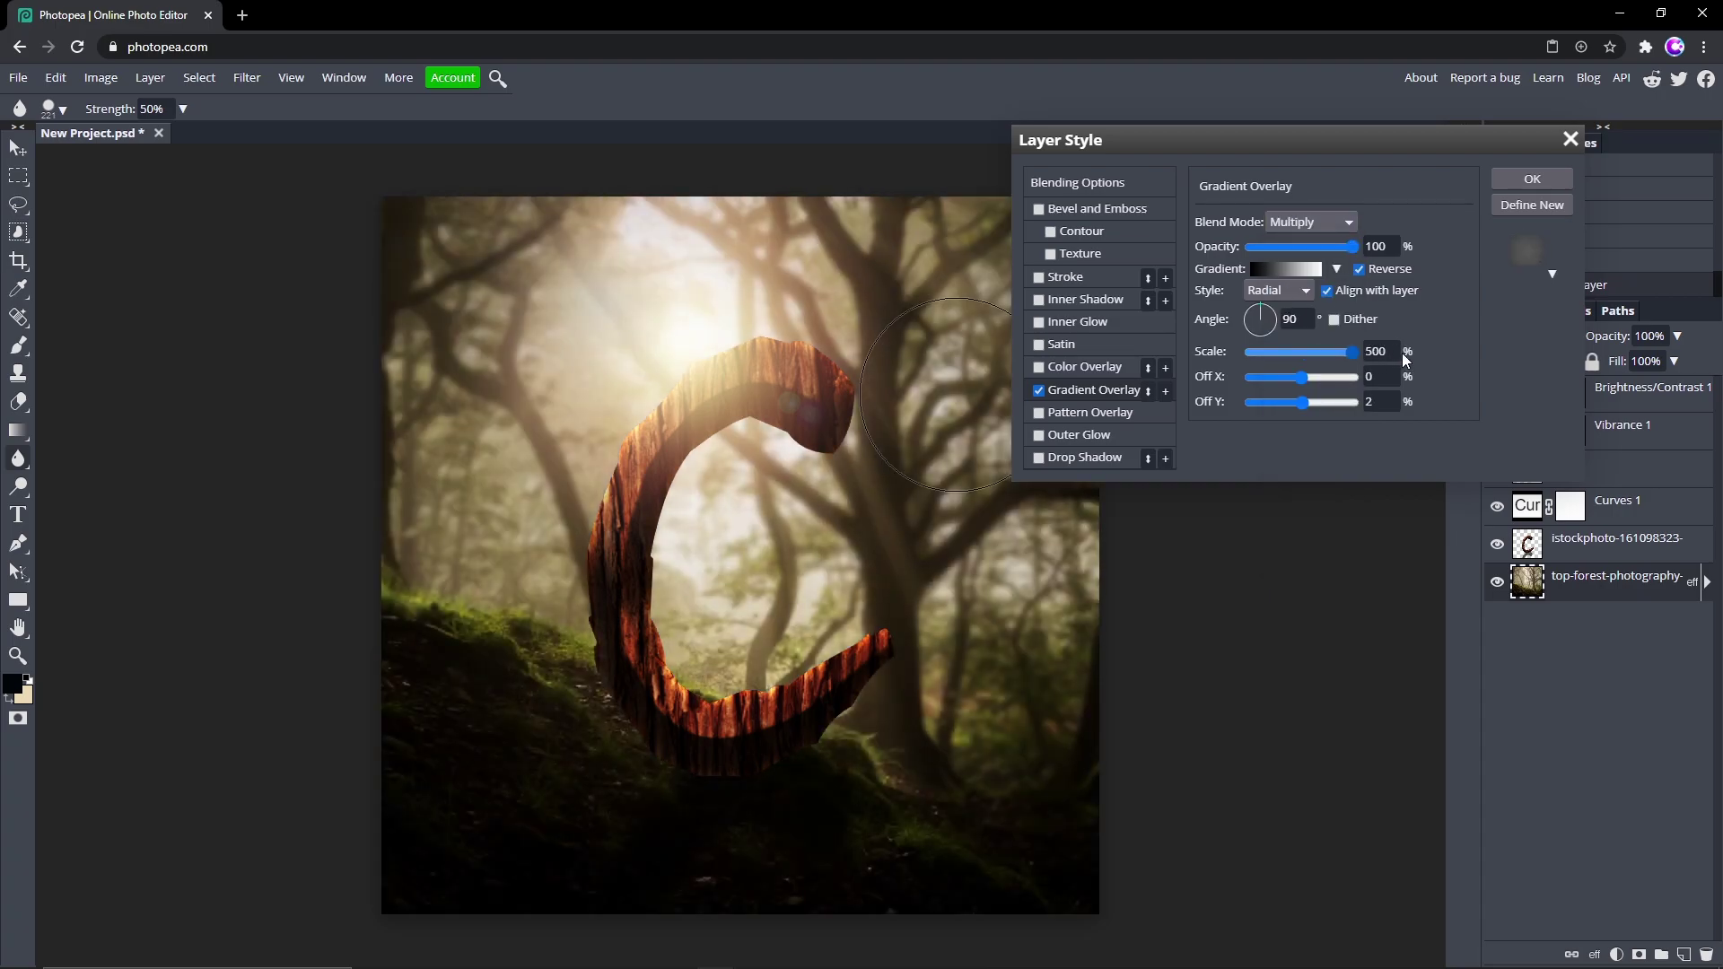
{"action": "left_click_drag", "start_coordinate": [1351, 248], "coordinate": [1310, 251]}
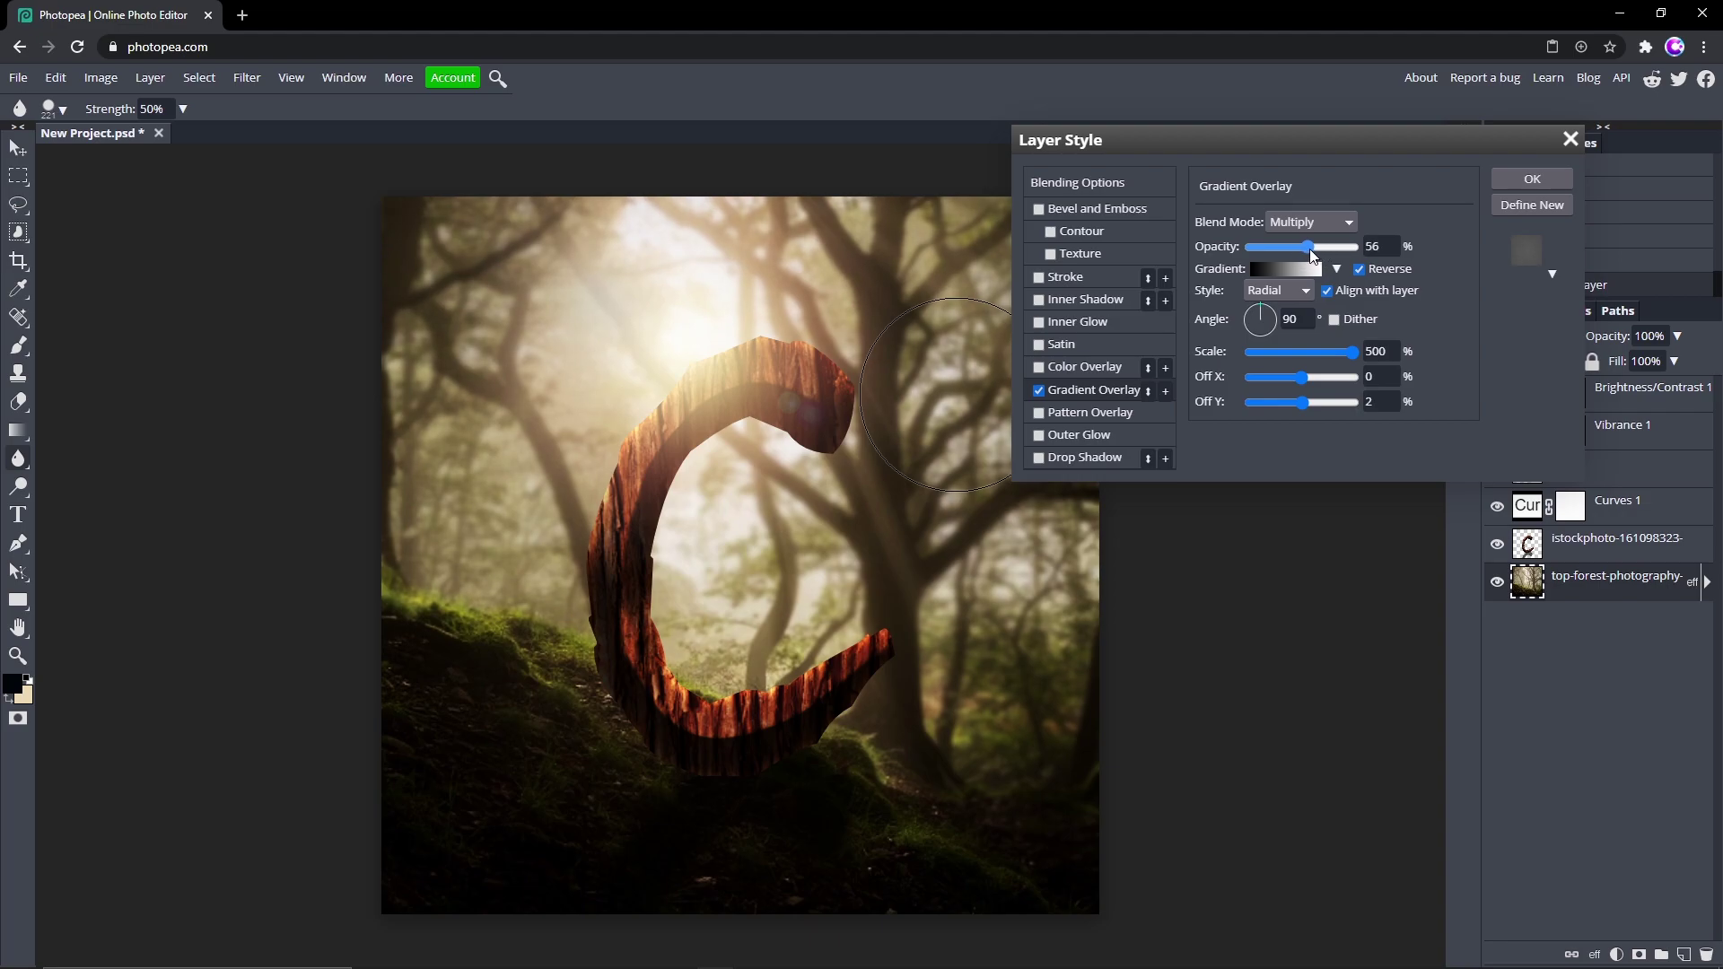
Compare the vignette on and off, then apply the Gradient Overlay style
{"action": "left_click", "coordinate": [1038, 391]}
{"action": "left_click", "coordinate": [1038, 391]}
{"action": "left_click", "coordinate": [1038, 391]}
{"action": "left_click", "coordinate": [1039, 391]}
{"action": "left_click", "coordinate": [1038, 391]}
{"action": "left_click", "coordinate": [1038, 391]}
{"action": "left_click", "coordinate": [1038, 391]}
{"action": "left_click", "coordinate": [1039, 391]}
{"action": "left_click", "coordinate": [1531, 179]}
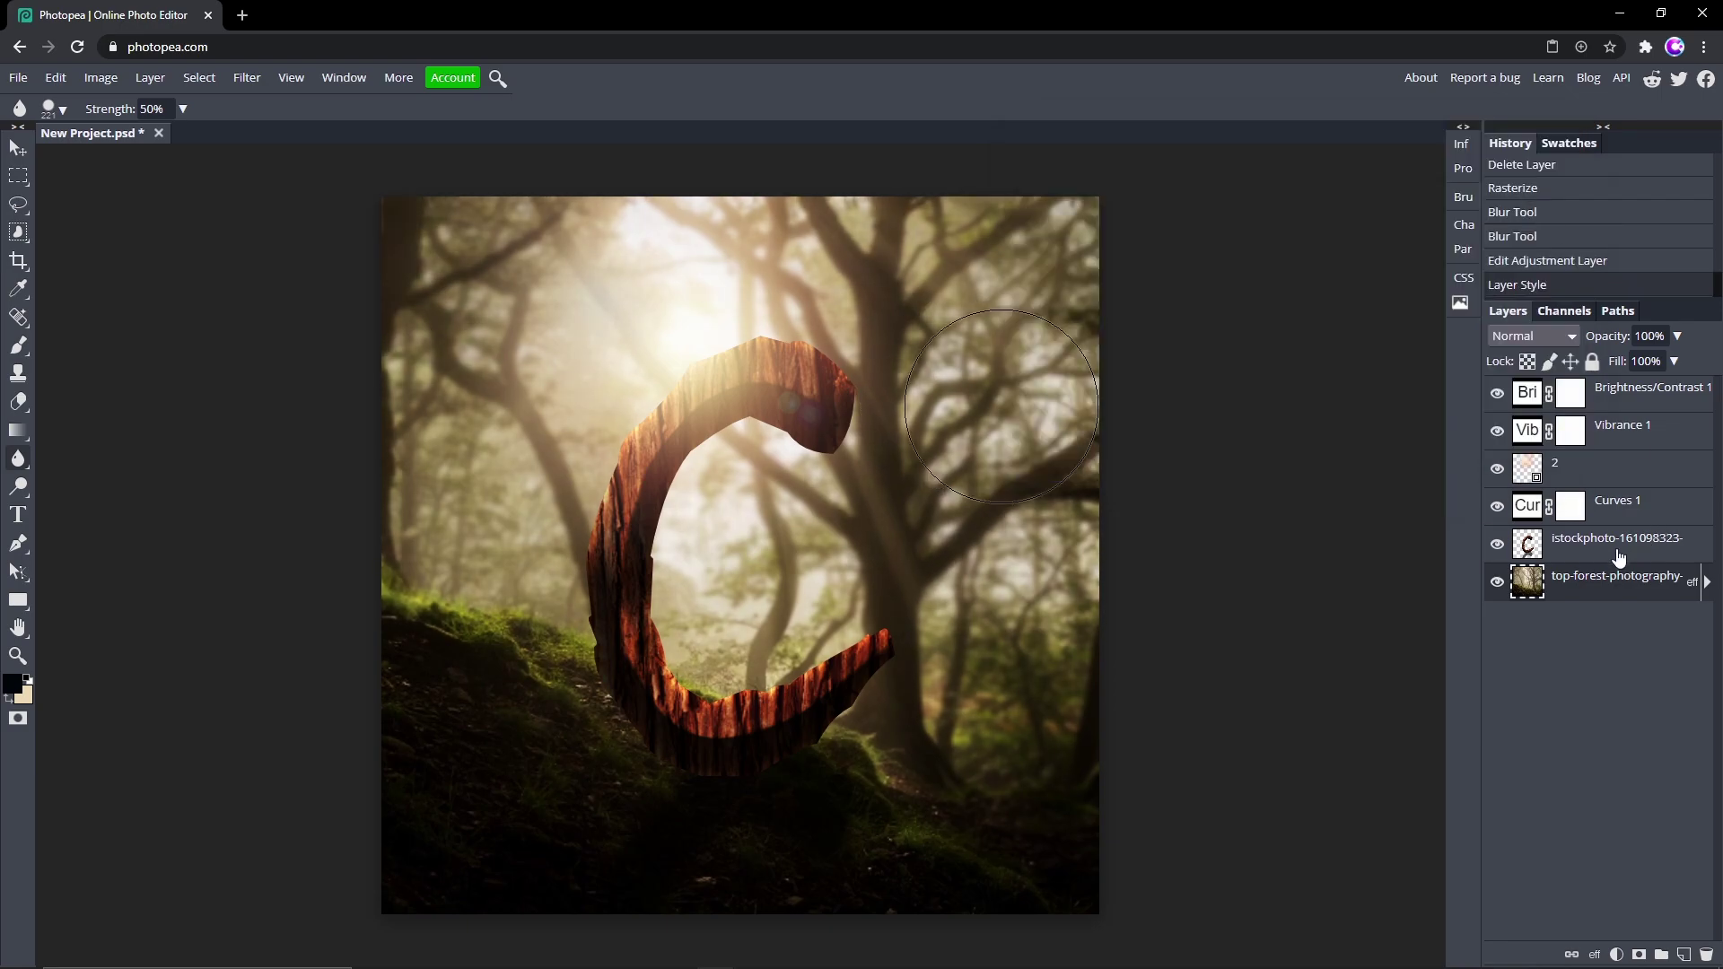